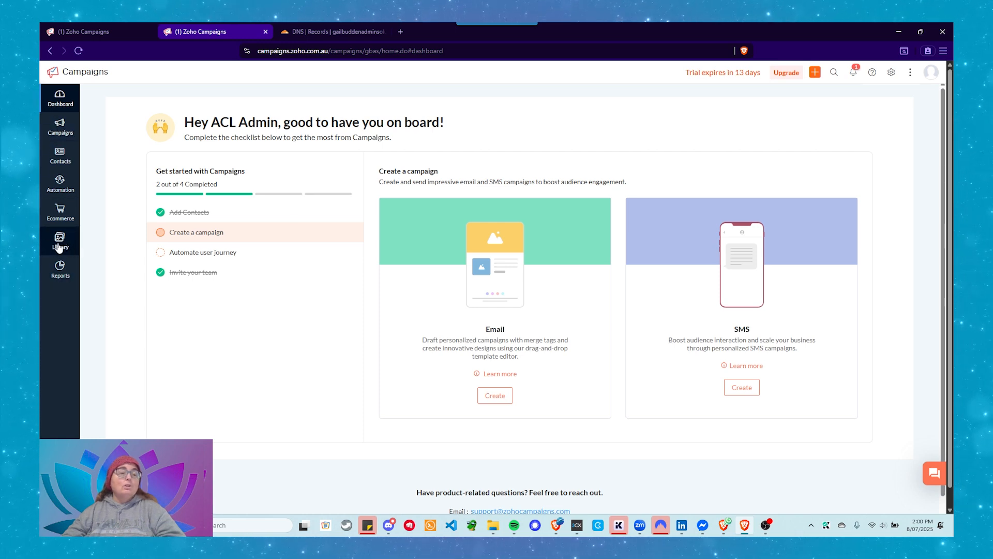
Open the Email Templates section of the library
{"action": "left_click", "coordinate": [59, 247]}
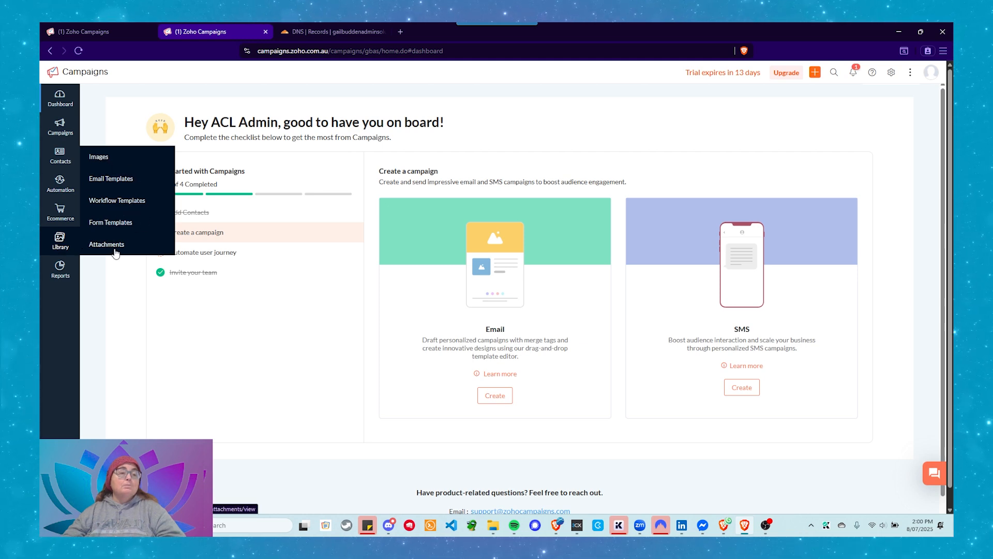
{"action": "left_click", "coordinate": [107, 181]}
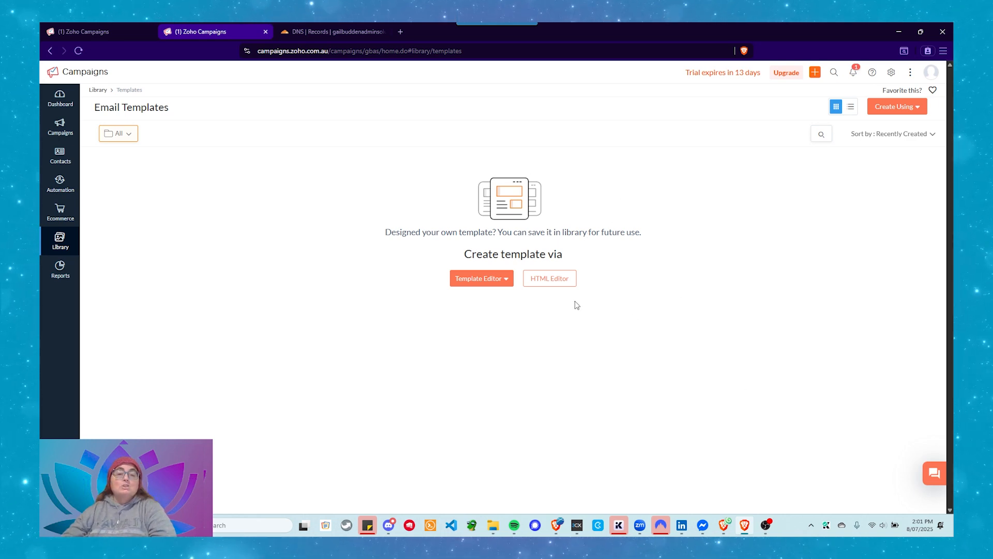
{"action": "left_click", "coordinate": [507, 279]}
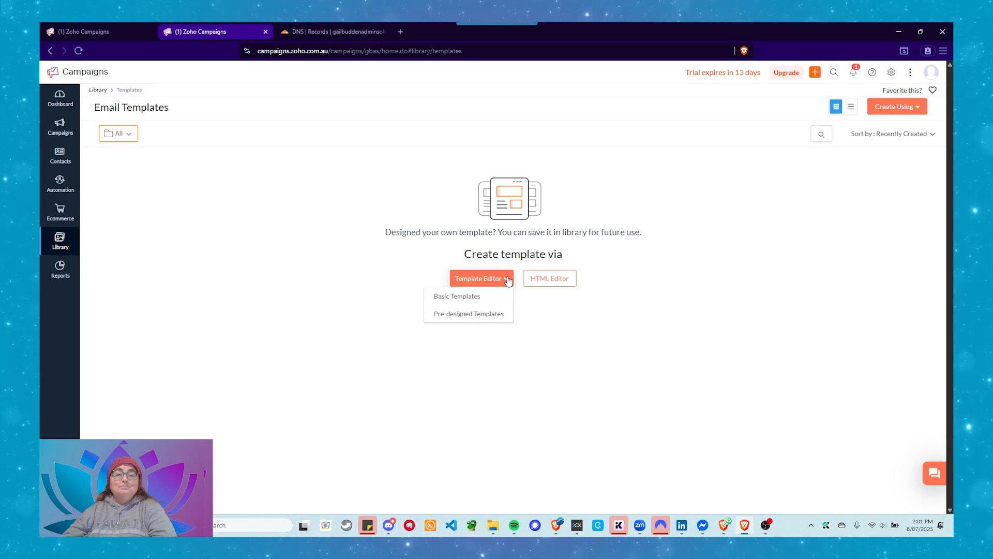
{"action": "left_click", "coordinate": [508, 279]}
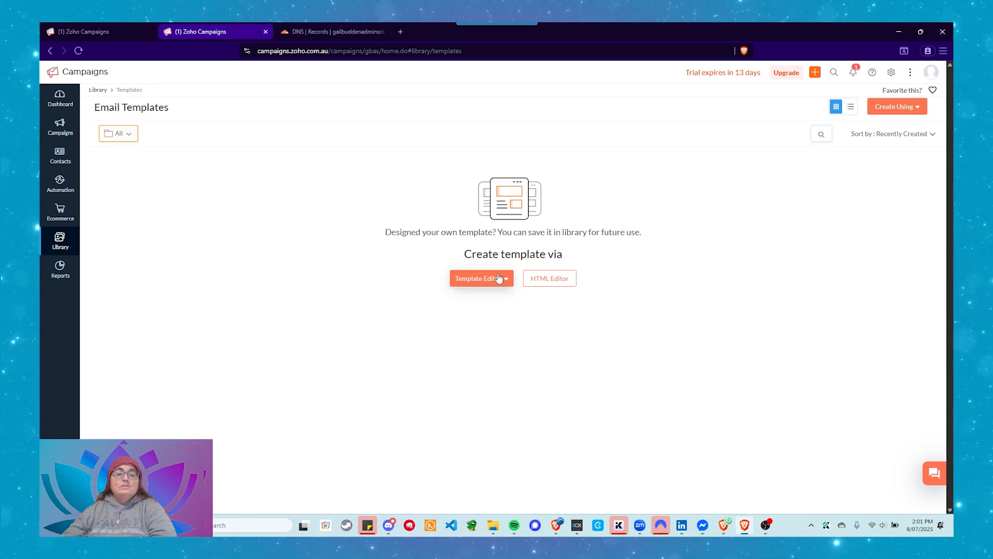
{"action": "left_click", "coordinate": [499, 279]}
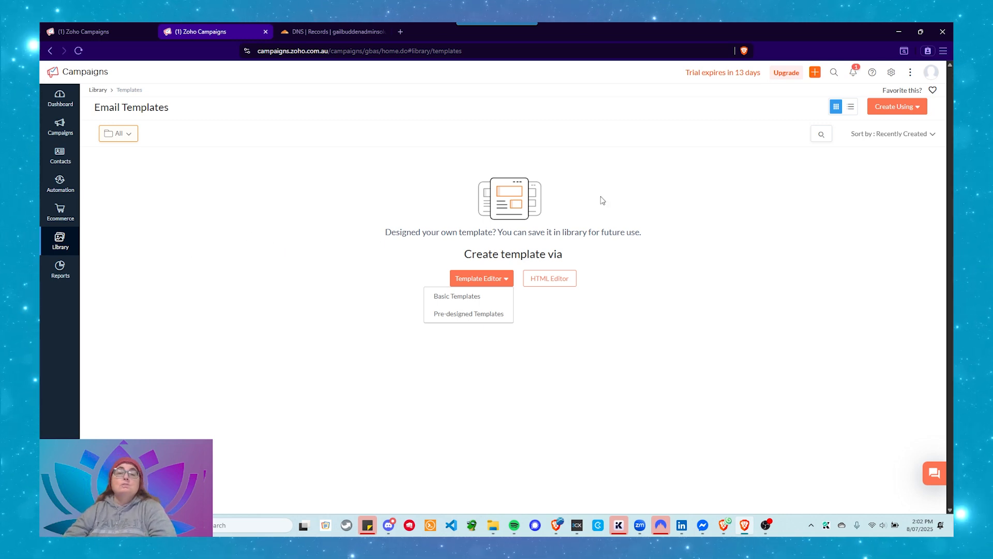
{"action": "left_click", "coordinate": [632, 215]}
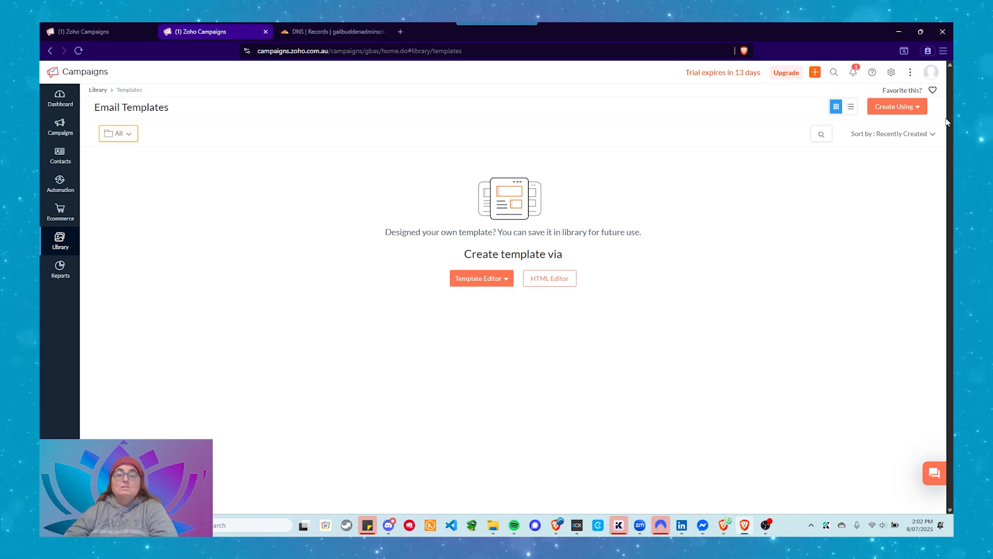
{"action": "left_click", "coordinate": [915, 107]}
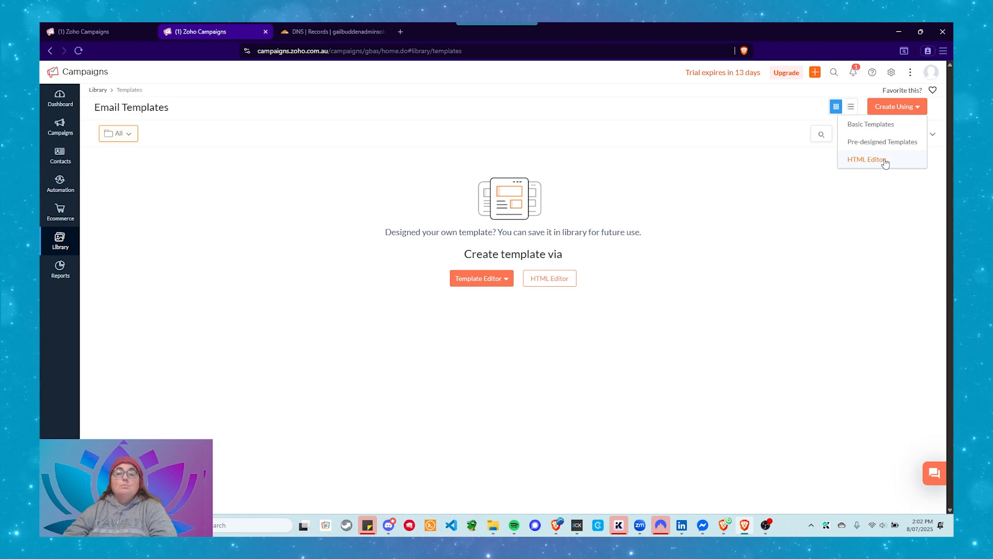
{"action": "left_click", "coordinate": [532, 312]}
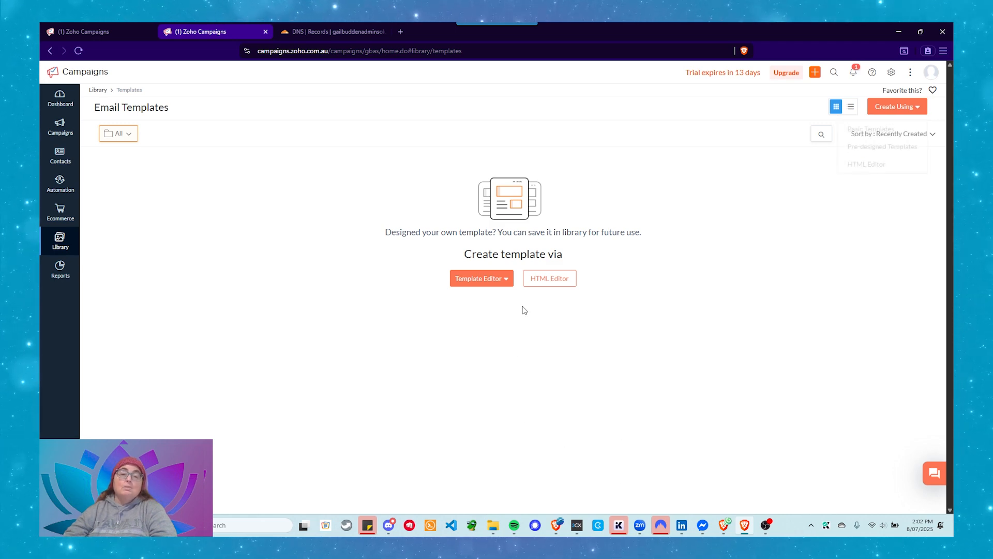
Browse the pre-designed templates across all categories, expand the Christmas group, and return to the email templates page
{"action": "left_click", "coordinate": [498, 282]}
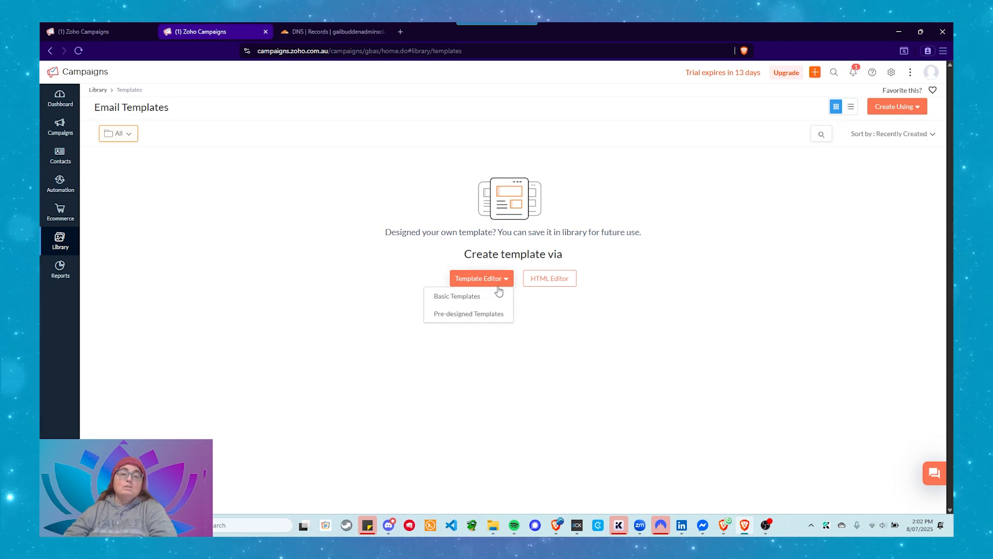
{"action": "left_click", "coordinate": [491, 314]}
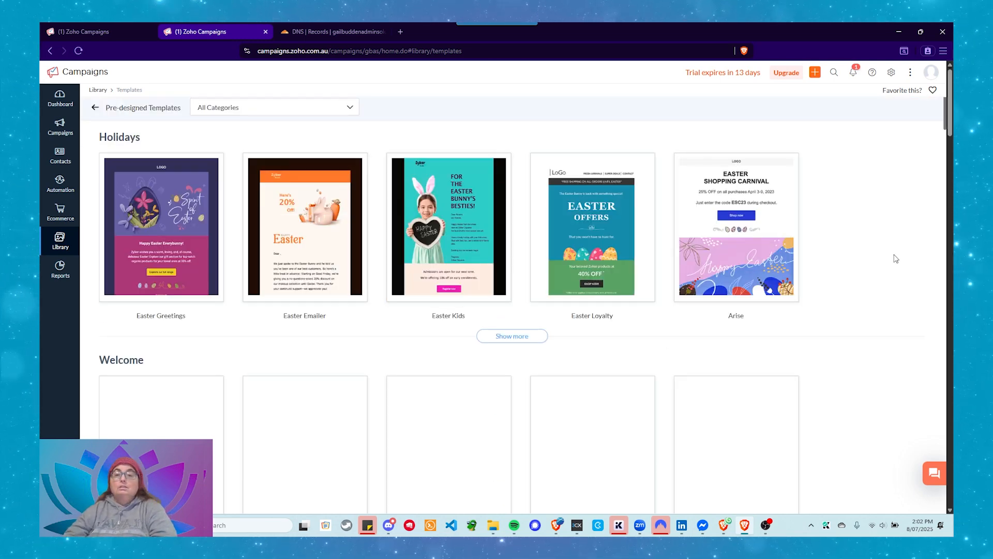
{"action": "scroll", "coordinate": [741, 261], "scroll_direction": "down", "scroll_amount": 3}
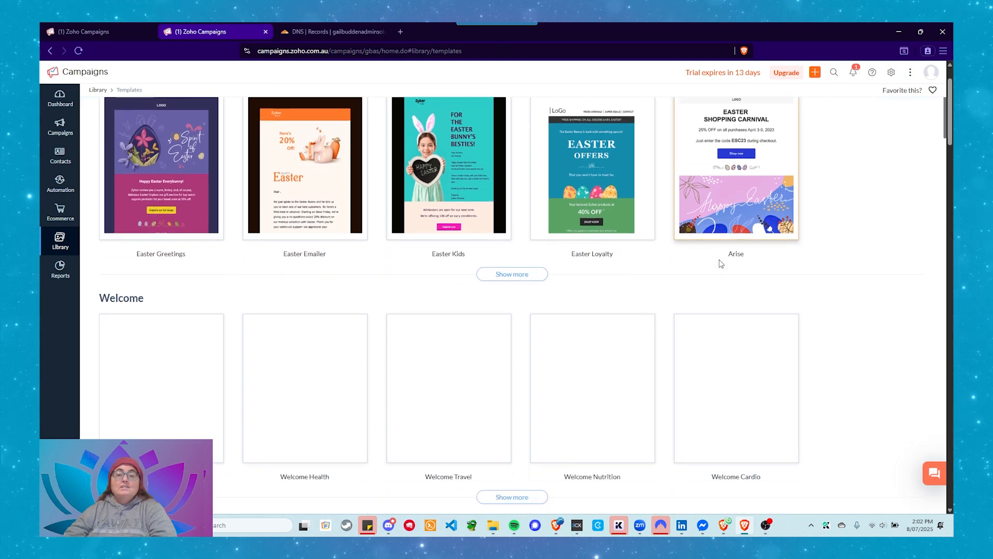
{"action": "scroll", "coordinate": [706, 254], "scroll_direction": "up", "scroll_amount": 3}
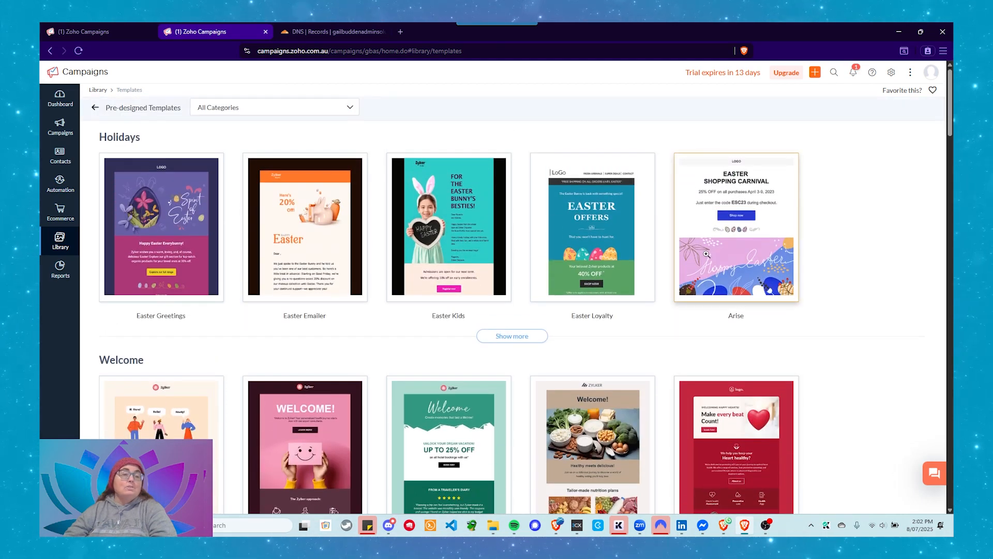
{"action": "scroll", "coordinate": [707, 254], "scroll_direction": "down", "scroll_amount": 6}
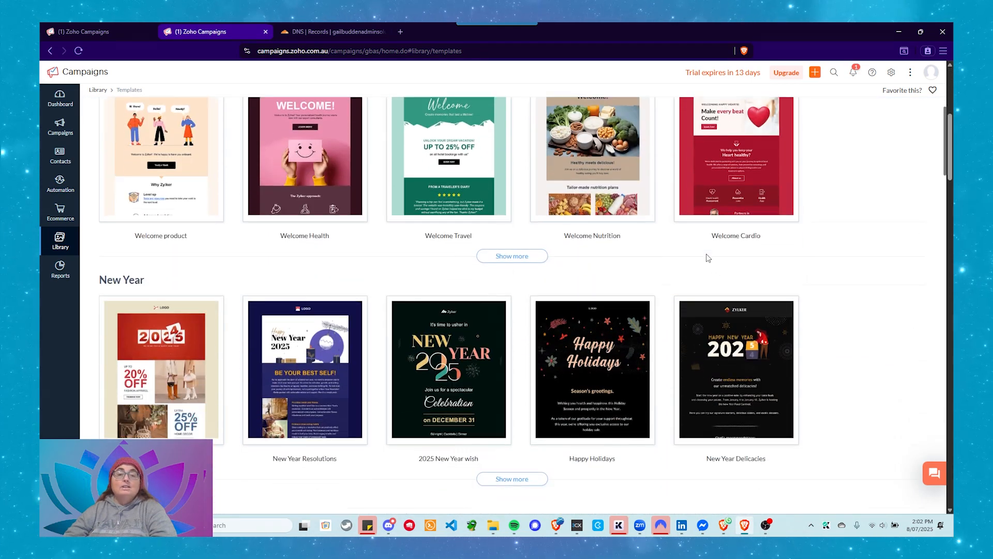
{"action": "scroll", "coordinate": [708, 257], "scroll_direction": "down", "scroll_amount": 7}
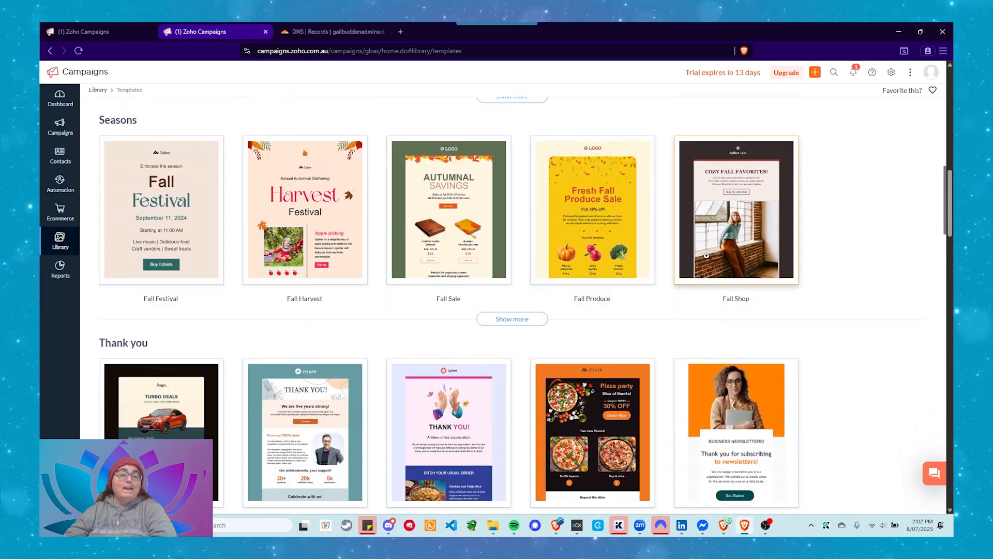
{"action": "scroll", "coordinate": [707, 255], "scroll_direction": "down", "scroll_amount": 5}
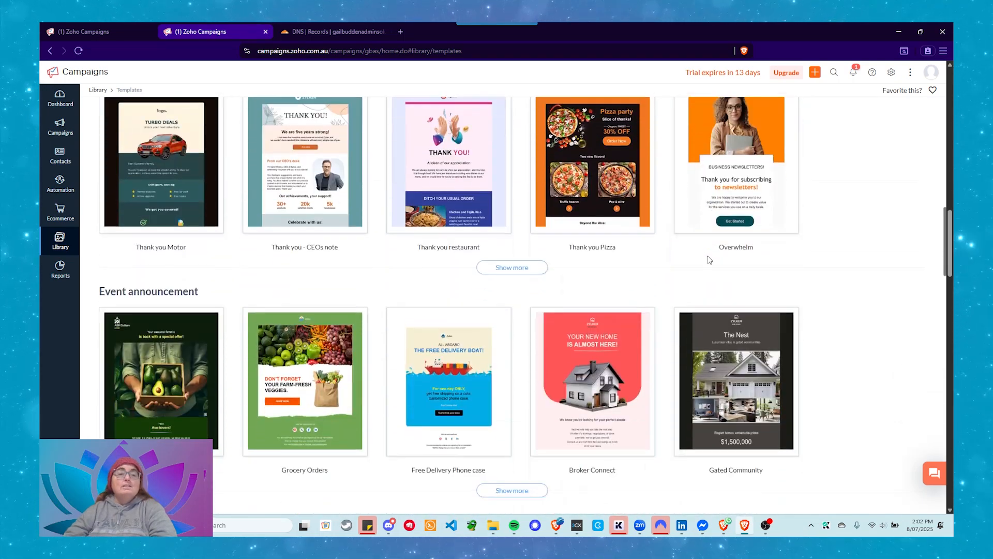
{"action": "scroll", "coordinate": [640, 256], "scroll_direction": "down", "scroll_amount": 9}
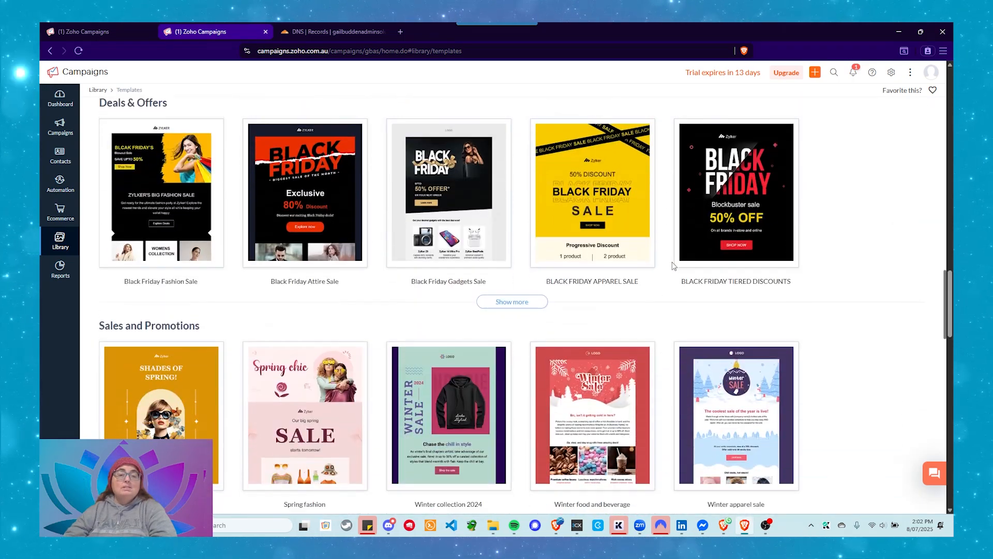
{"action": "scroll", "coordinate": [685, 269], "scroll_direction": "down", "scroll_amount": 10}
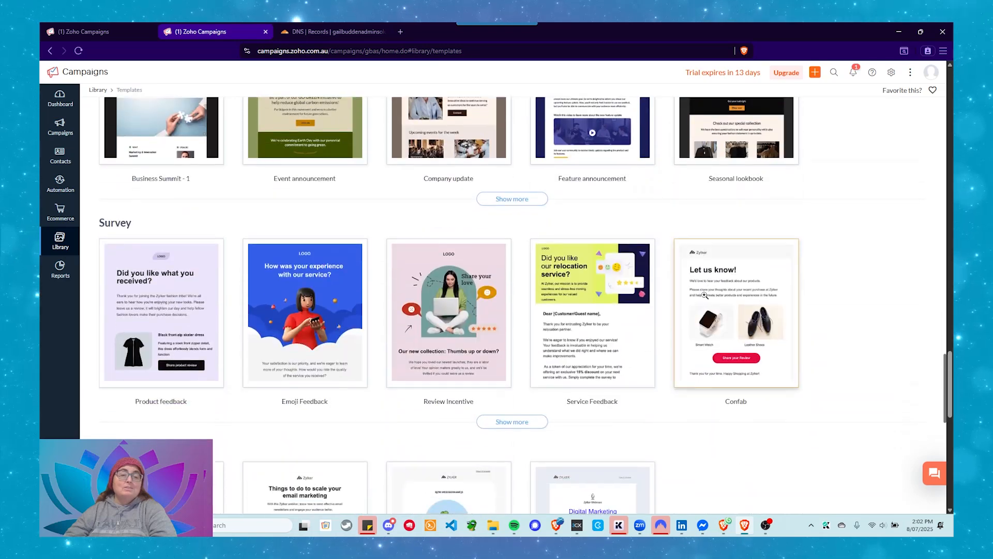
{"action": "scroll", "coordinate": [706, 296], "scroll_direction": "down", "scroll_amount": 10}
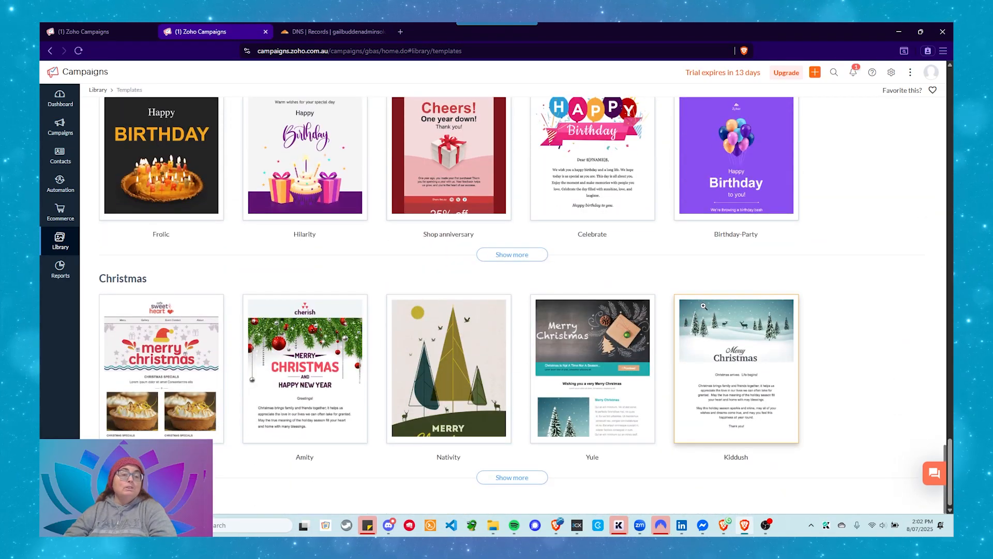
{"action": "left_click", "coordinate": [512, 476]}
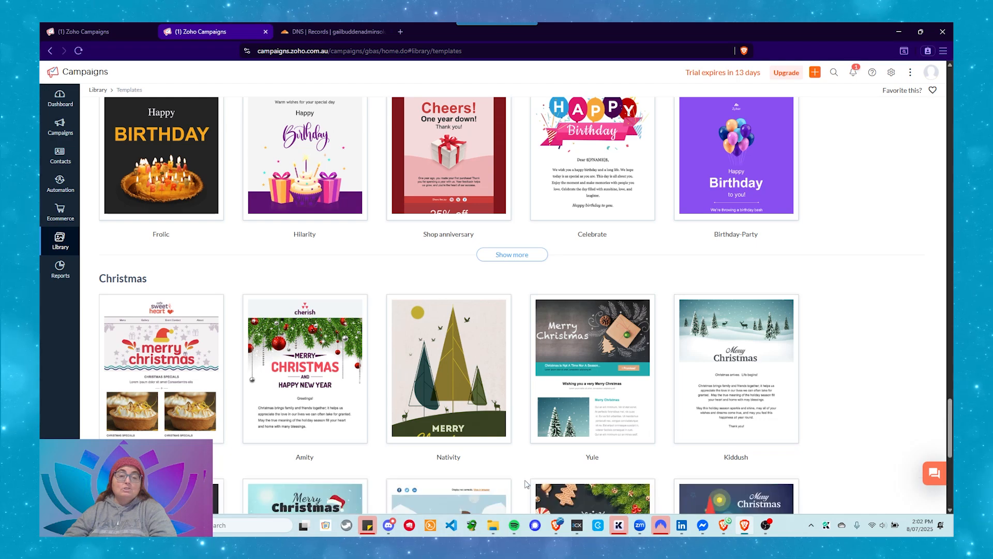
{"action": "scroll", "coordinate": [622, 391], "scroll_direction": "down", "scroll_amount": 1}
{"action": "scroll", "coordinate": [610, 383], "scroll_direction": "down", "scroll_amount": 6}
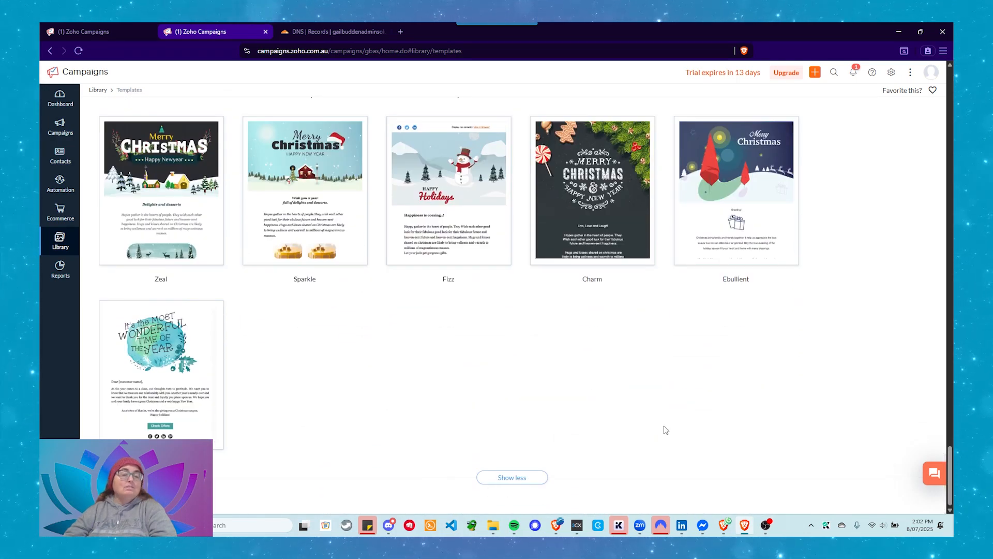
{"action": "scroll", "coordinate": [663, 427], "scroll_direction": "up", "scroll_amount": 10}
{"action": "scroll", "coordinate": [653, 426], "scroll_direction": "up", "scroll_amount": 20}
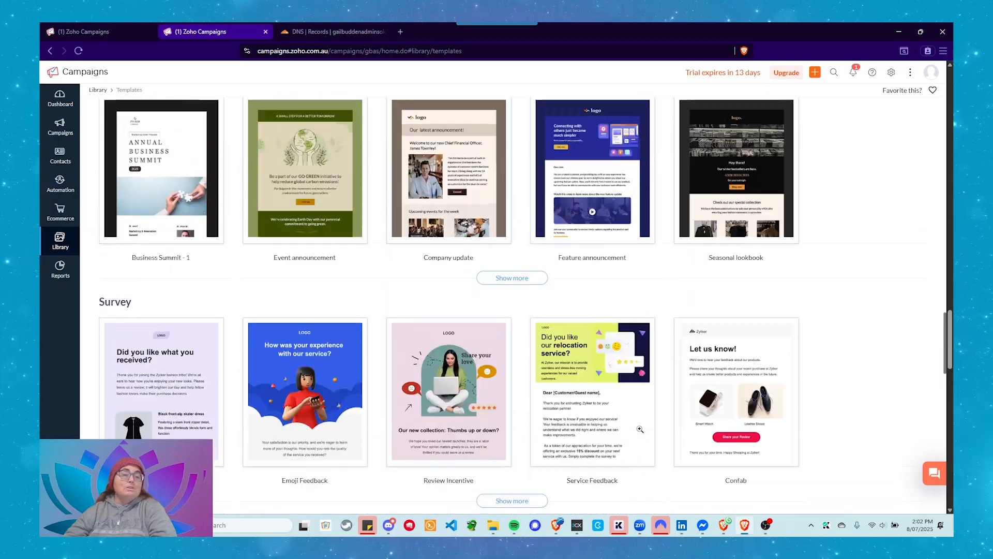
{"action": "scroll", "coordinate": [610, 441], "scroll_direction": "up", "scroll_amount": 20}
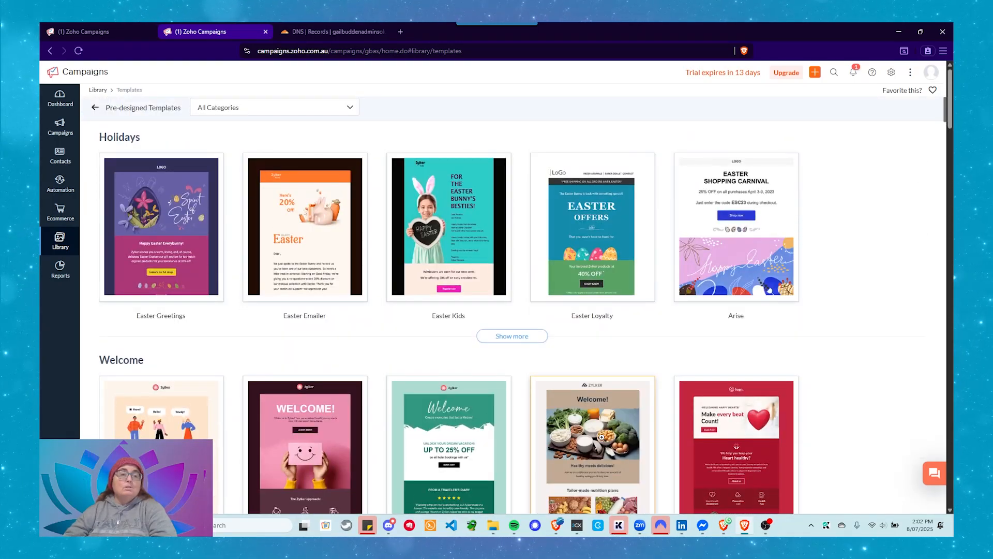
{"action": "left_click", "coordinate": [95, 111]}
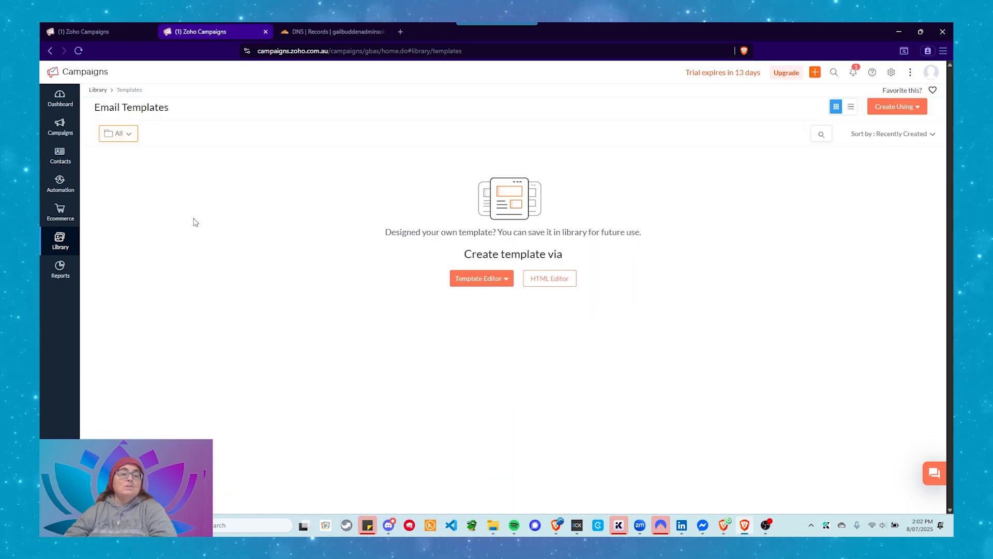
Start a new email template from the Basic Templates gallery
{"action": "left_click", "coordinate": [479, 282]}
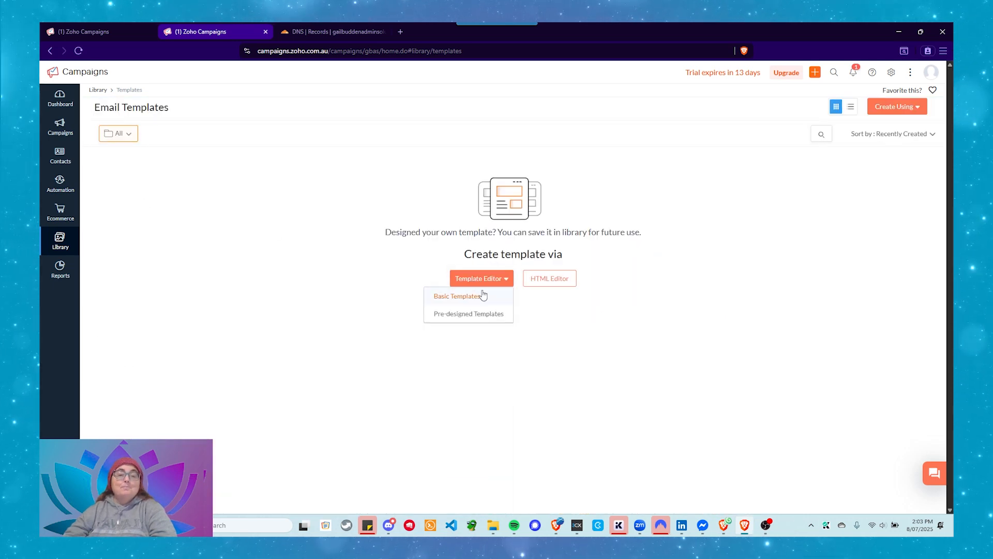
{"action": "left_click", "coordinate": [441, 302]}
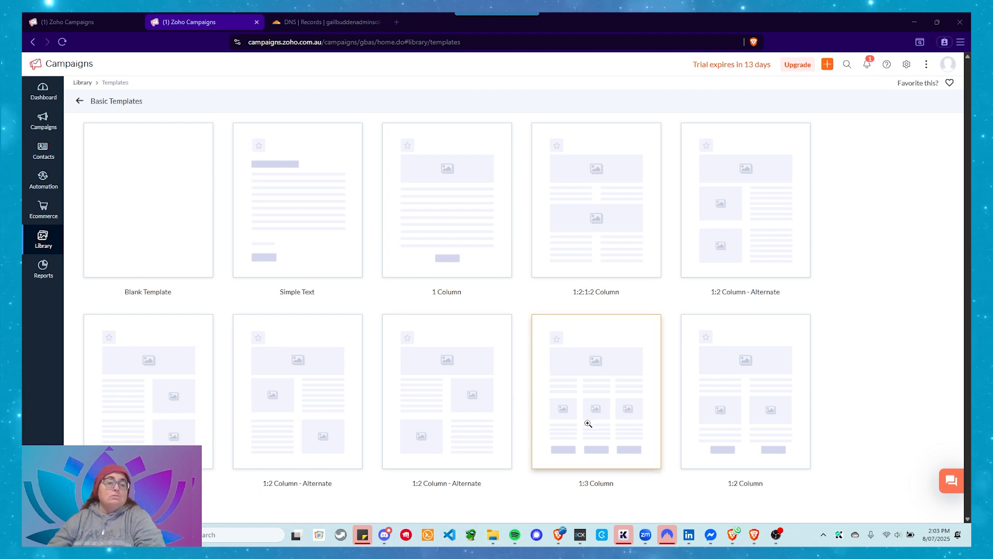
{"action": "left_click", "coordinate": [144, 365]}
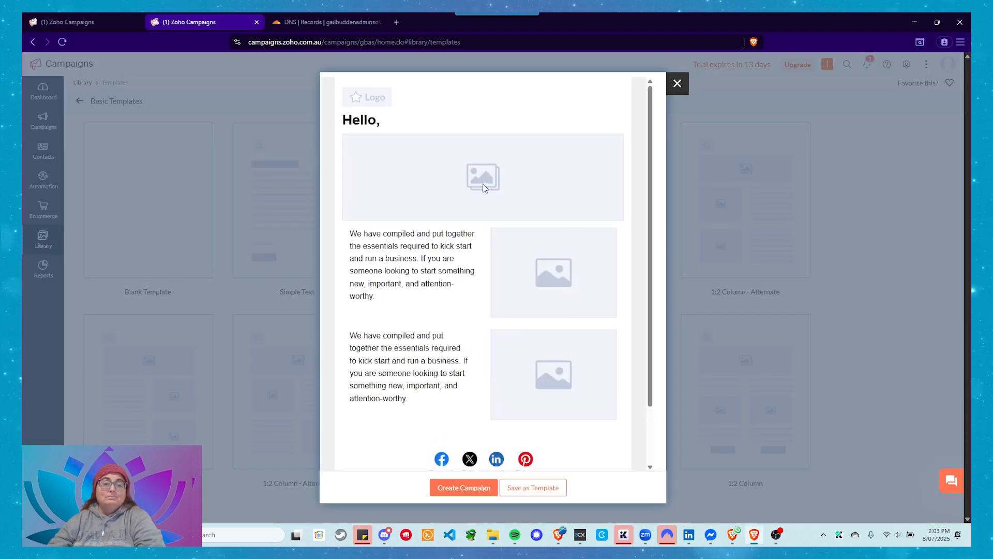
{"action": "left_click", "coordinate": [473, 487]}
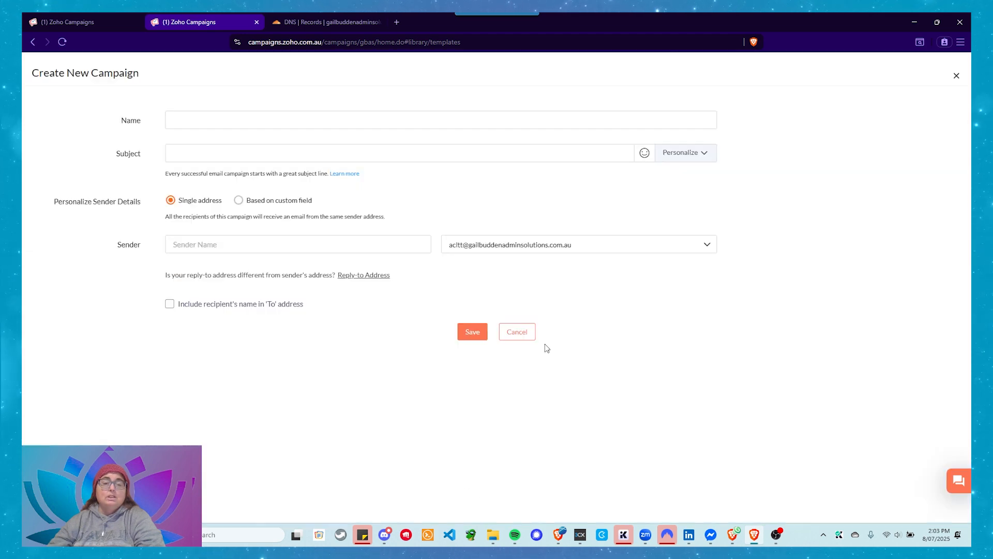
{"action": "left_click", "coordinate": [517, 334]}
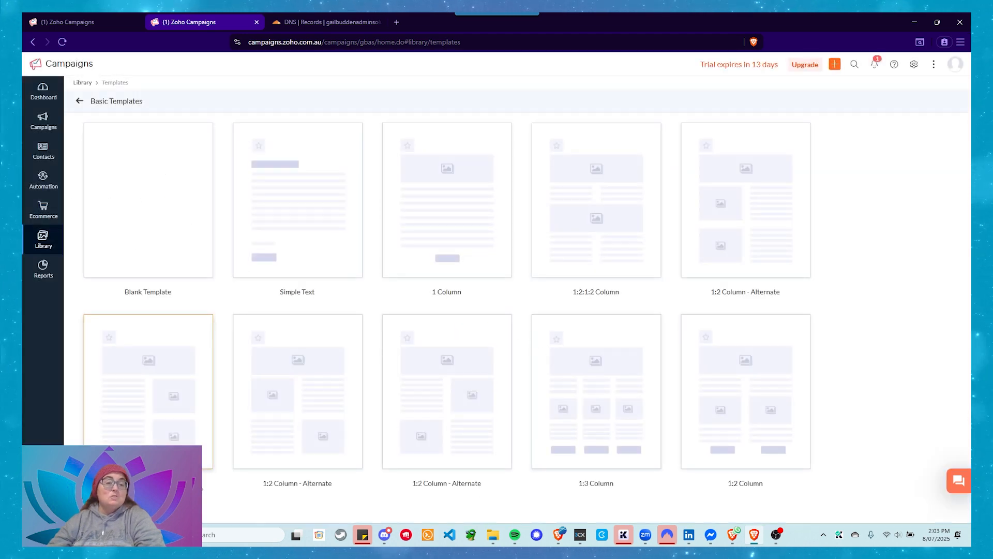
Save the basic layout with a full-width banner and two text blocks with images to their right as a template named "New Basic Template"
{"action": "left_click", "coordinate": [138, 407]}
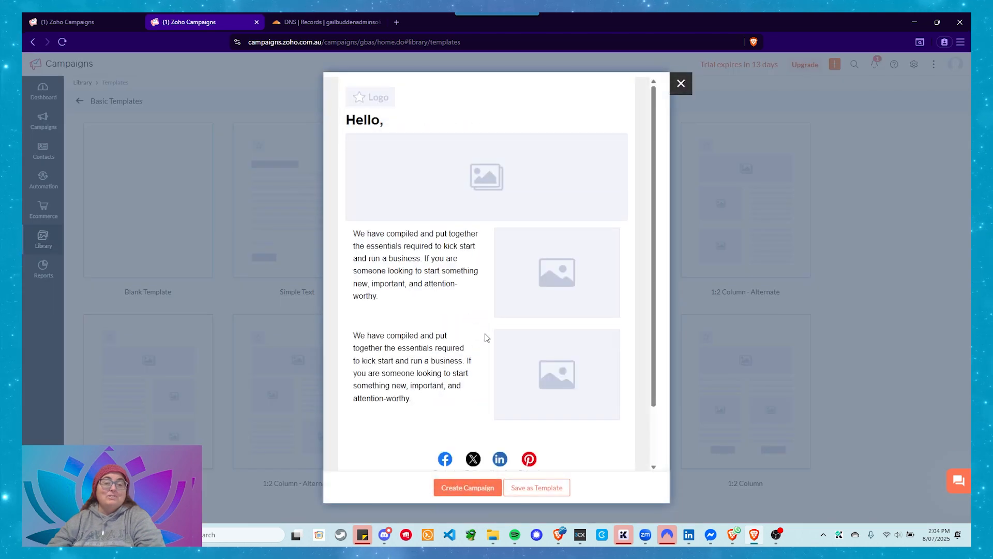
{"action": "scroll", "coordinate": [555, 171], "scroll_direction": "down", "scroll_amount": 3}
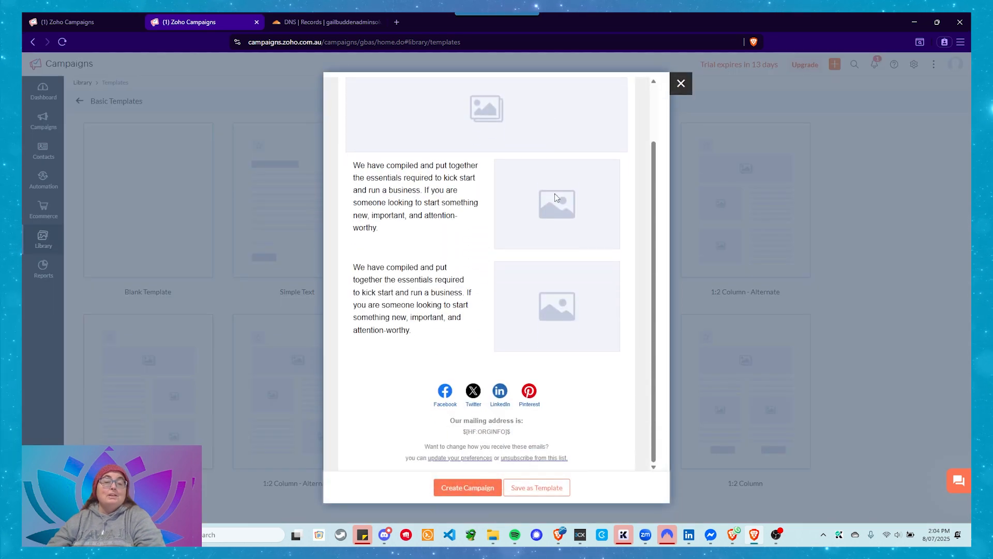
{"action": "left_click", "coordinate": [553, 491]}
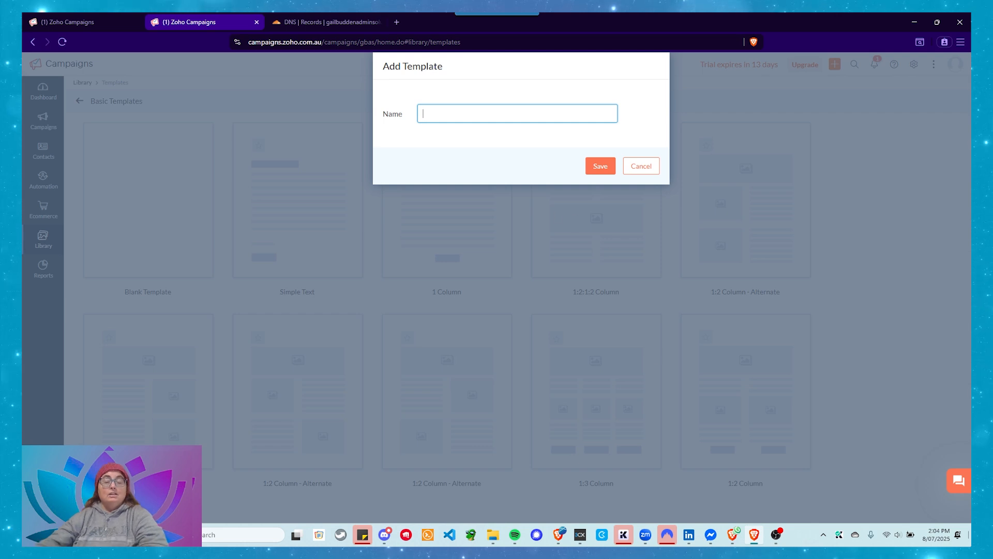
{"action": "type", "text": "New"}
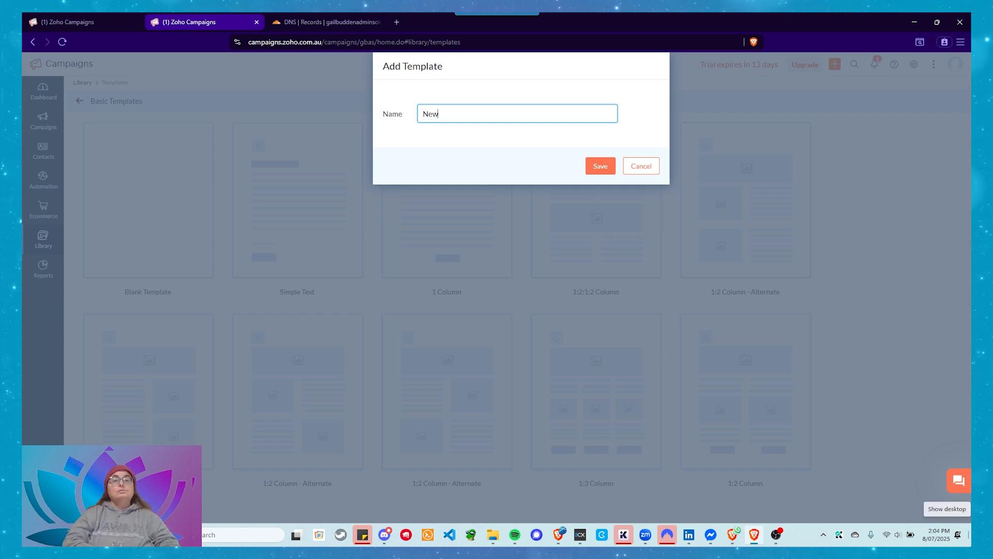
{"action": "type", "text": " Basic"}
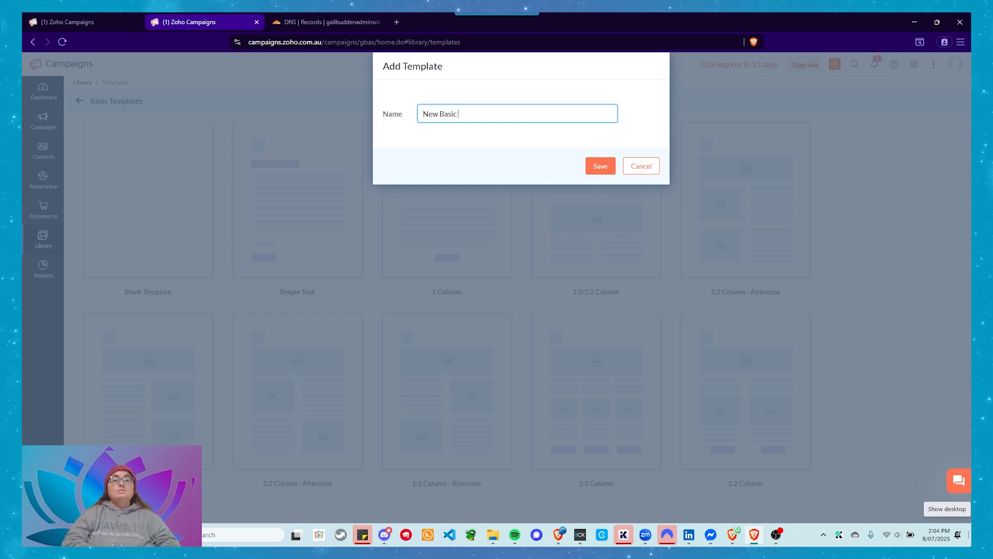
{"action": "type", "text": " Template"}
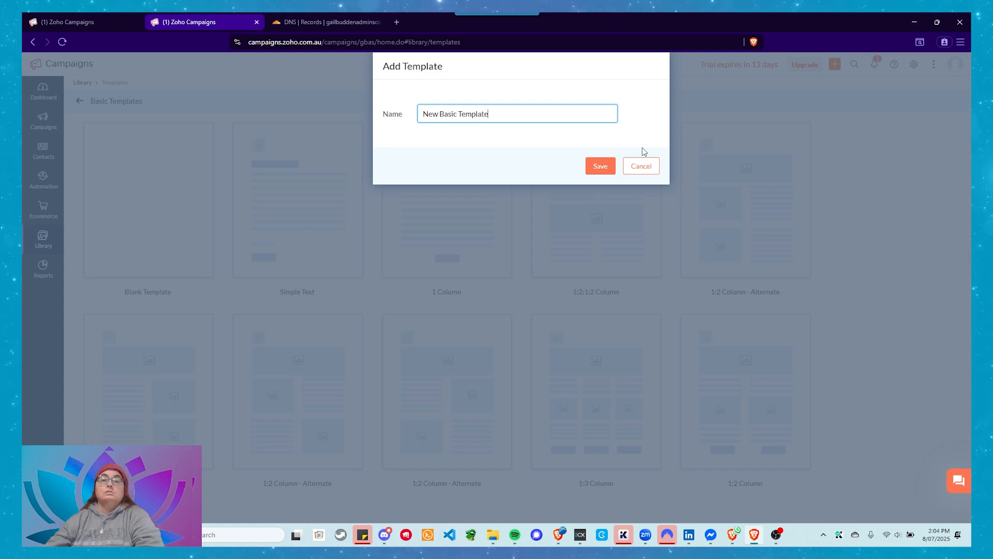
{"action": "left_click", "coordinate": [600, 165]}
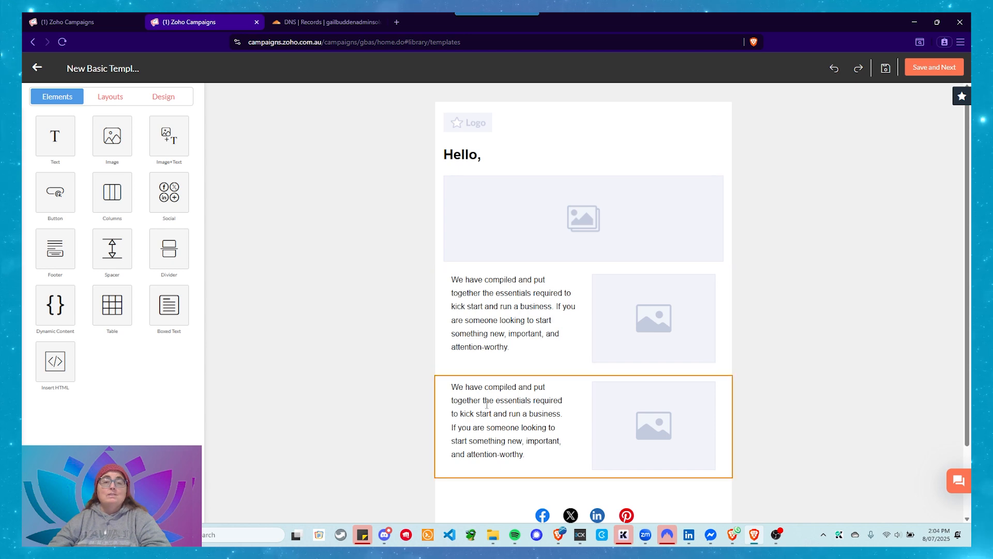
Upload the image GBAS_Logo.png from the computer for the logo placeholder at the head of the template
{"action": "scroll", "coordinate": [658, 444], "scroll_direction": "down", "scroll_amount": 2}
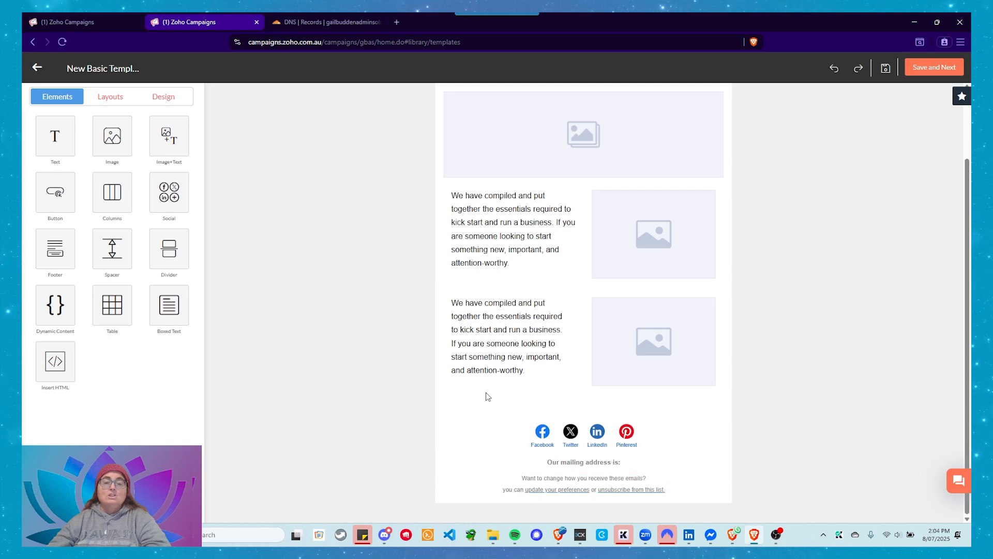
{"action": "scroll", "coordinate": [524, 329], "scroll_direction": "up", "scroll_amount": 1}
{"action": "scroll", "coordinate": [524, 329], "scroll_direction": "up", "scroll_amount": 2}
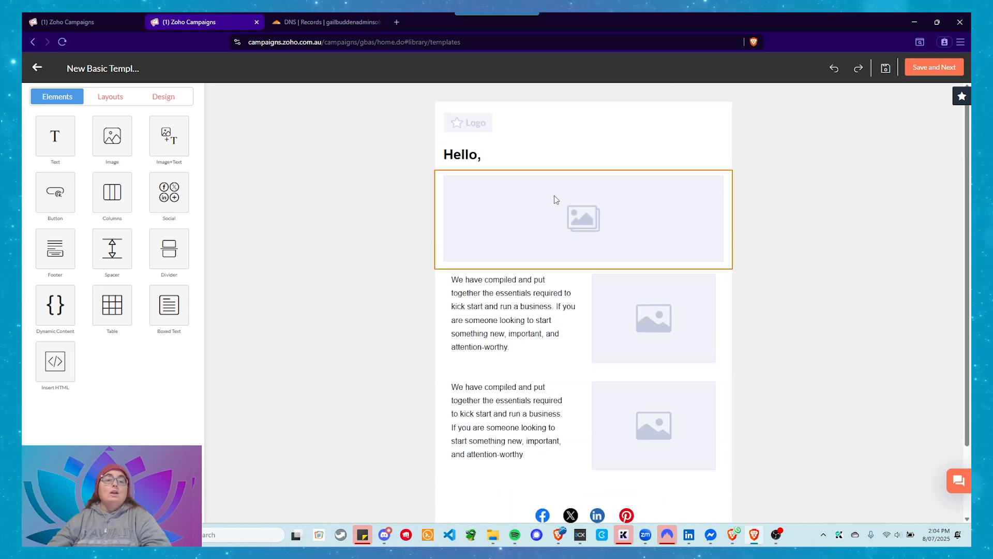
{"action": "left_click", "coordinate": [496, 126]}
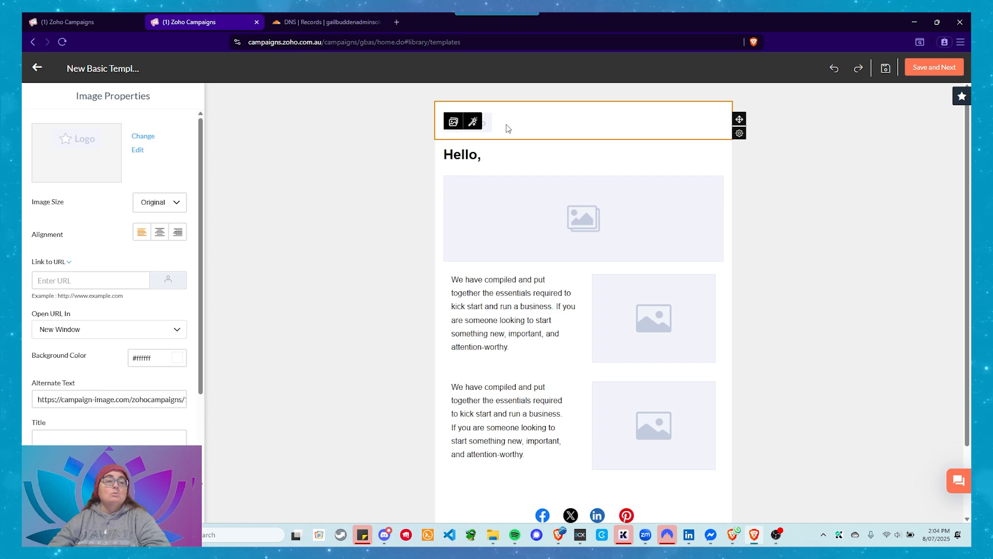
{"action": "left_click", "coordinate": [144, 139]}
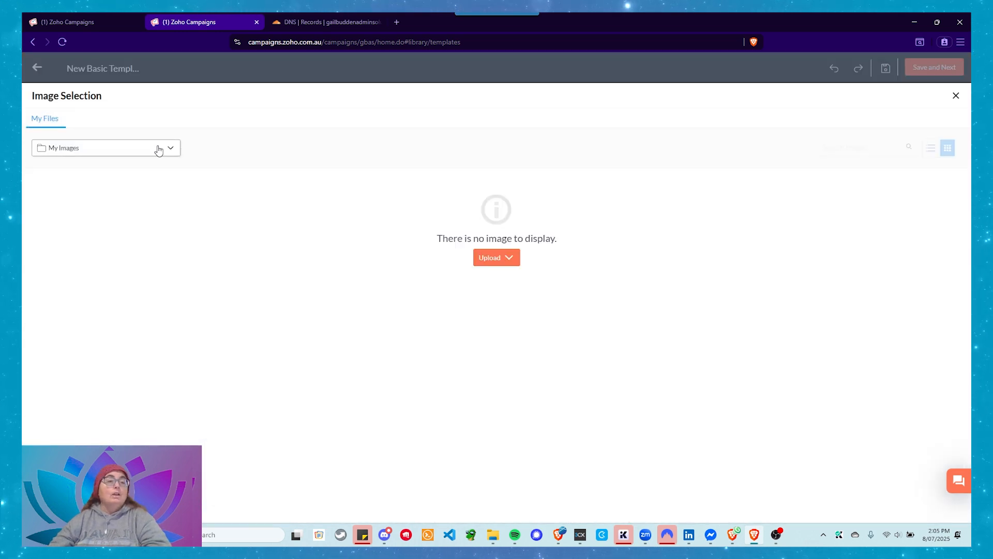
{"action": "left_click", "coordinate": [491, 263]}
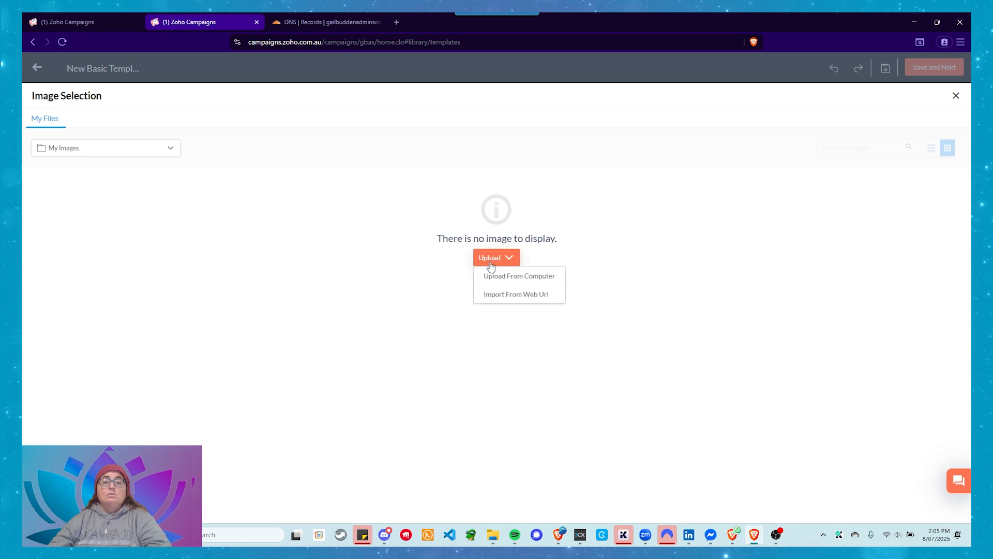
{"action": "left_click", "coordinate": [523, 277]}
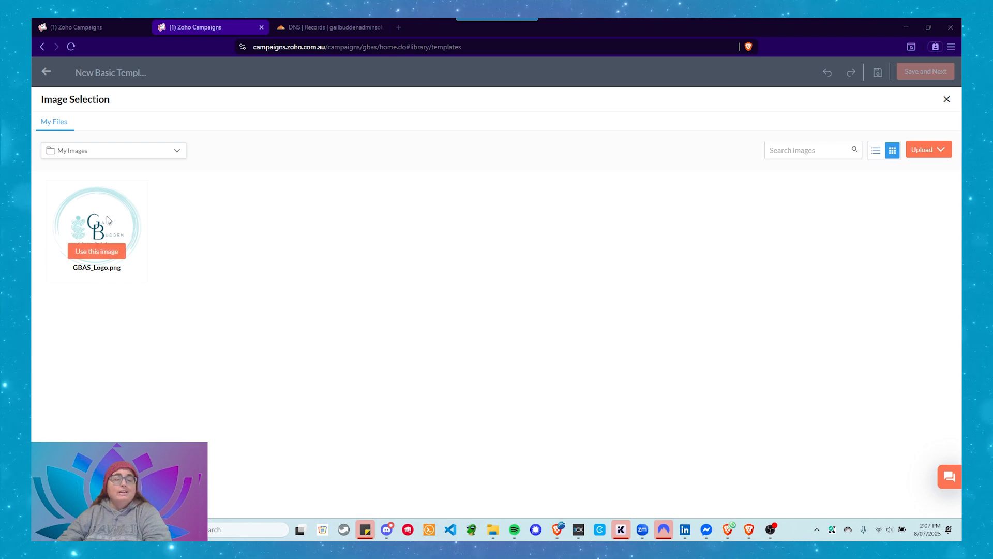
Use GBAS_Logo.png from My Images as the template's logo image
{"action": "mouse_move", "coordinate": [118, 231]}
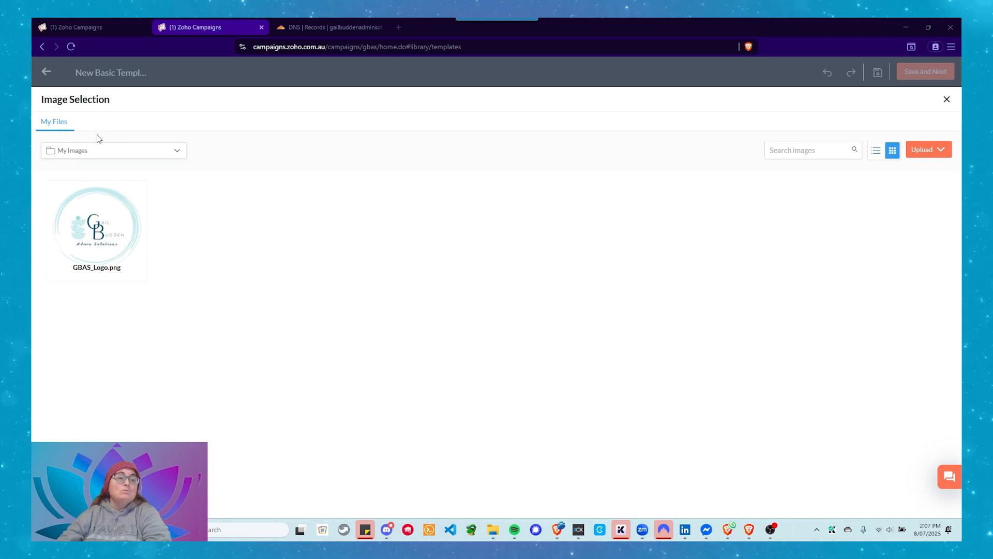
{"action": "left_click", "coordinate": [164, 154]}
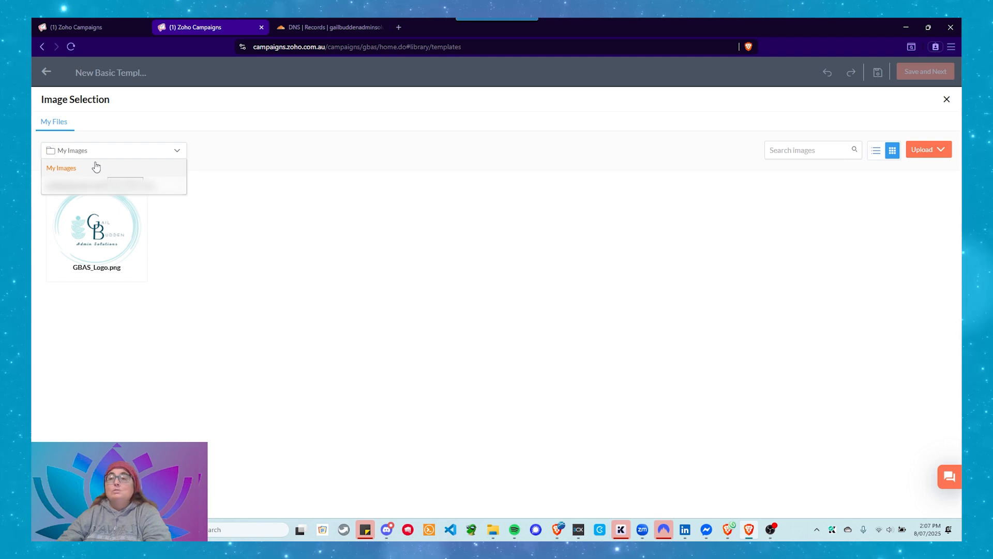
{"action": "left_click", "coordinate": [942, 153]}
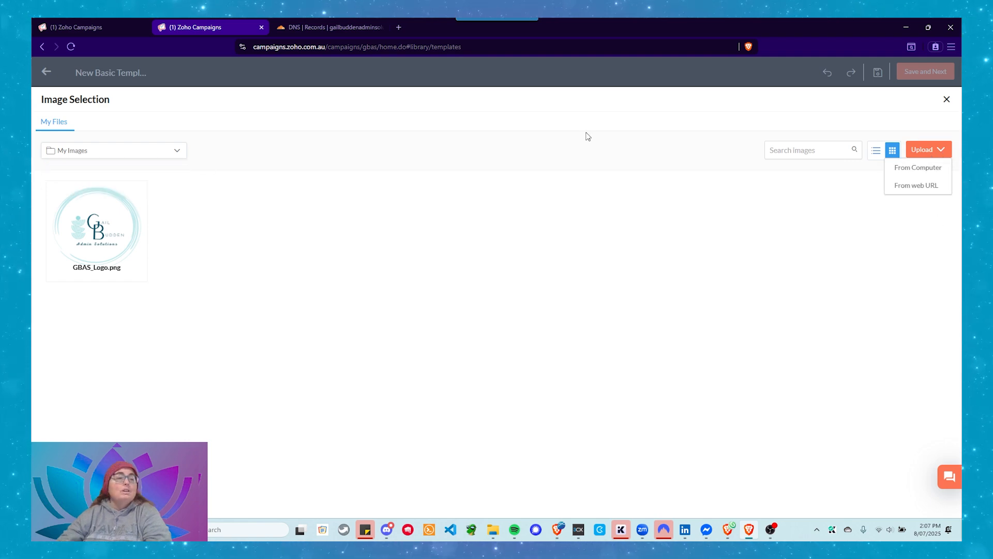
{"action": "mouse_move", "coordinate": [124, 269]}
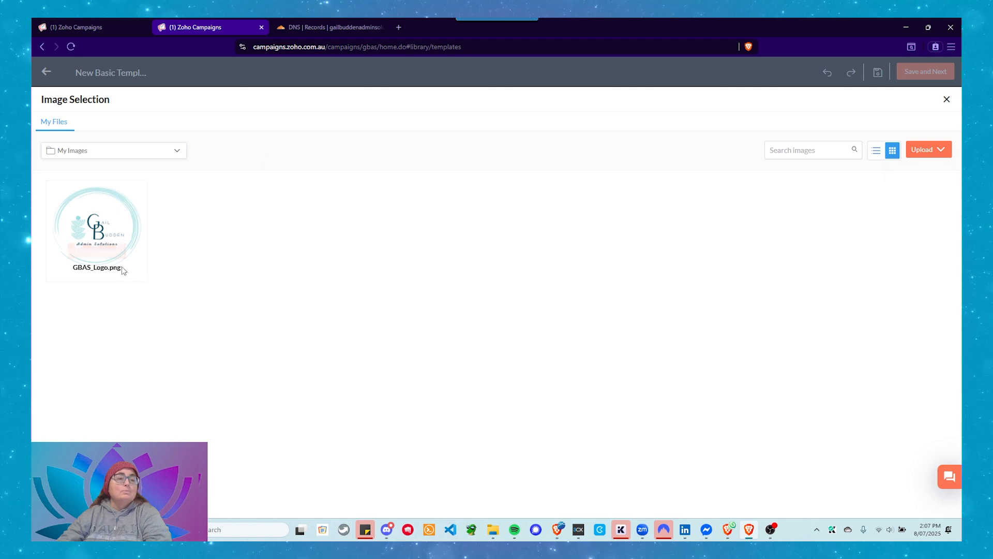
{"action": "left_click", "coordinate": [97, 251]}
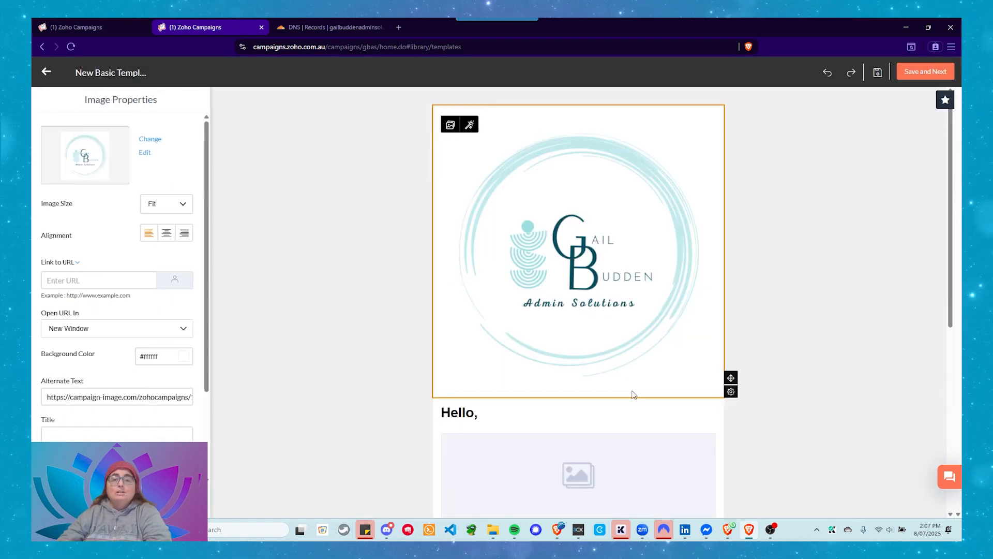
Try the Banner size on the logo image and set its image size to Small
{"action": "scroll", "coordinate": [623, 334], "scroll_direction": "down", "scroll_amount": 2}
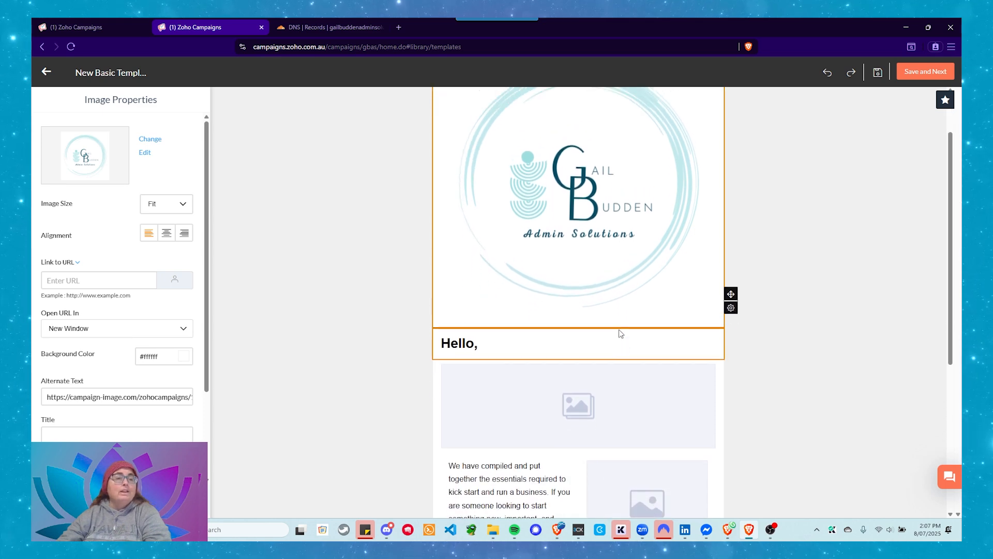
{"action": "scroll", "coordinate": [622, 333], "scroll_direction": "up", "scroll_amount": 2}
{"action": "left_click", "coordinate": [159, 205]}
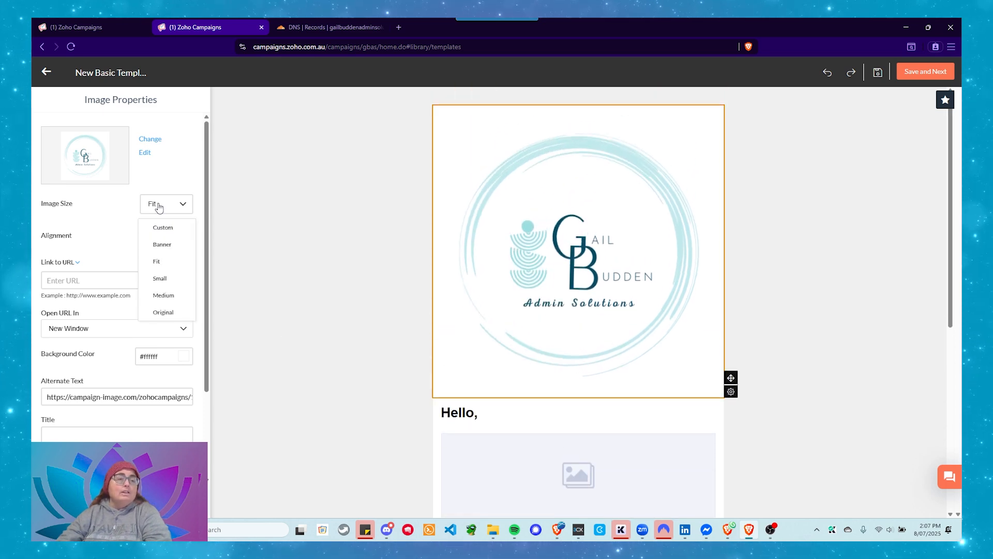
{"action": "left_click", "coordinate": [177, 248]}
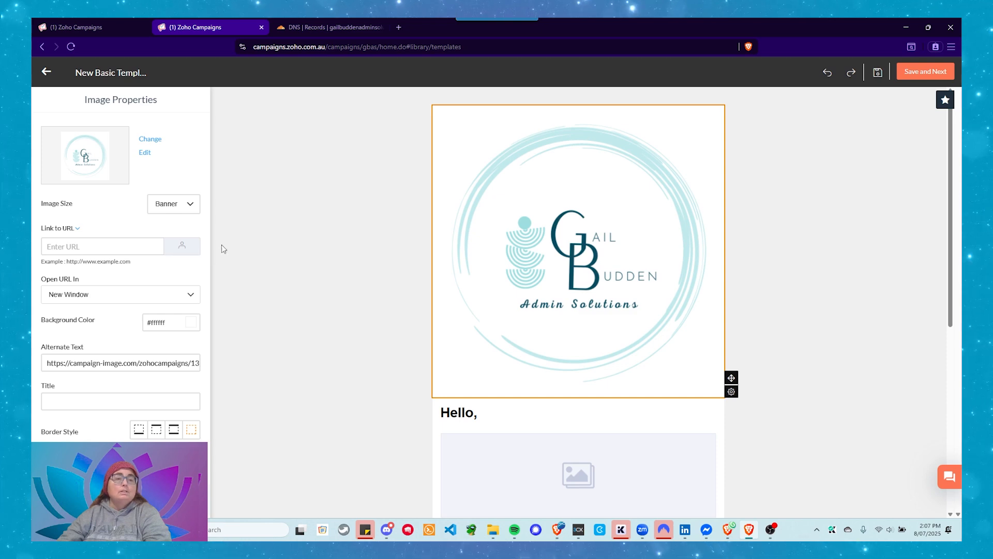
{"action": "left_click", "coordinate": [175, 209]}
{"action": "left_click", "coordinate": [172, 280]}
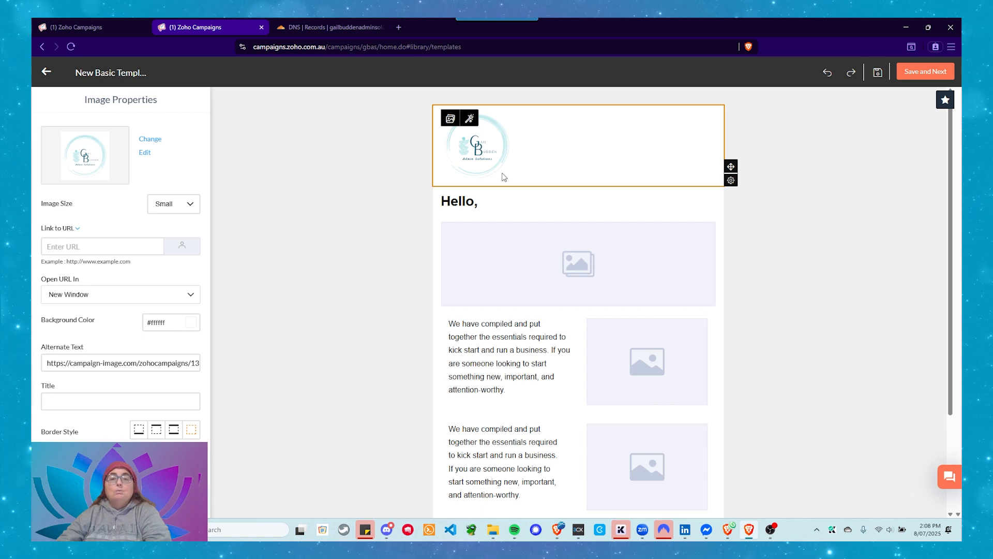
{"action": "mouse_move", "coordinate": [729, 186]}
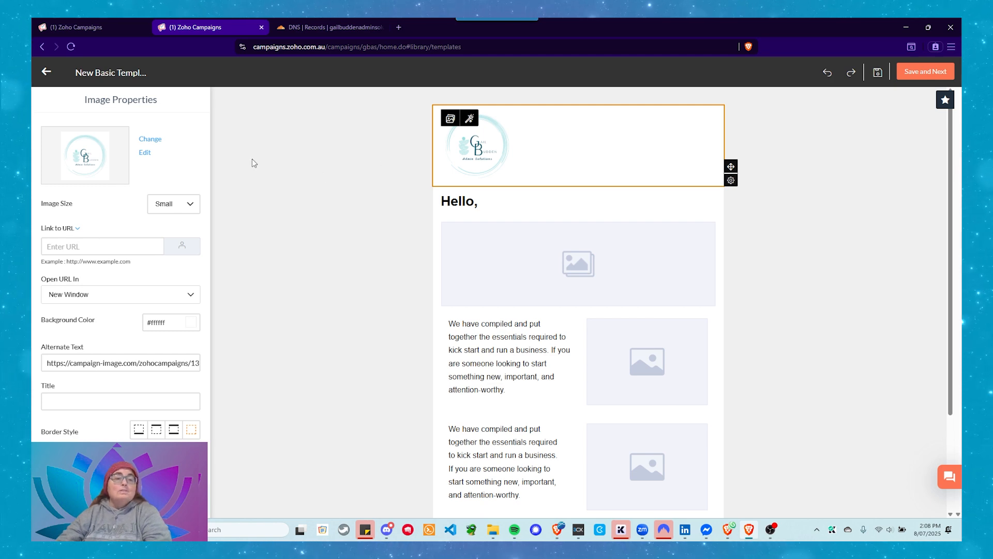
{"action": "left_click", "coordinate": [78, 249]}
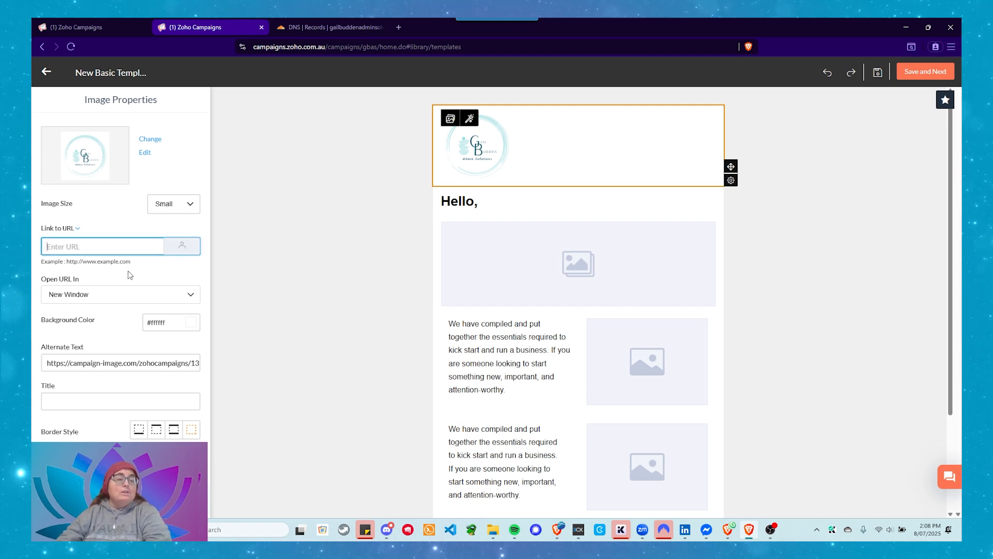
{"action": "left_click", "coordinate": [107, 296]}
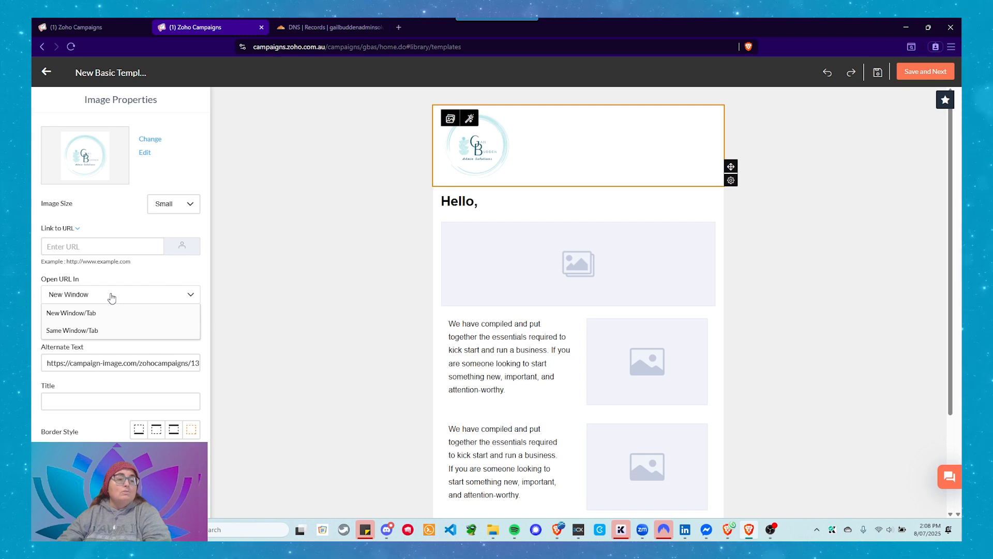
{"action": "left_click", "coordinate": [112, 298]}
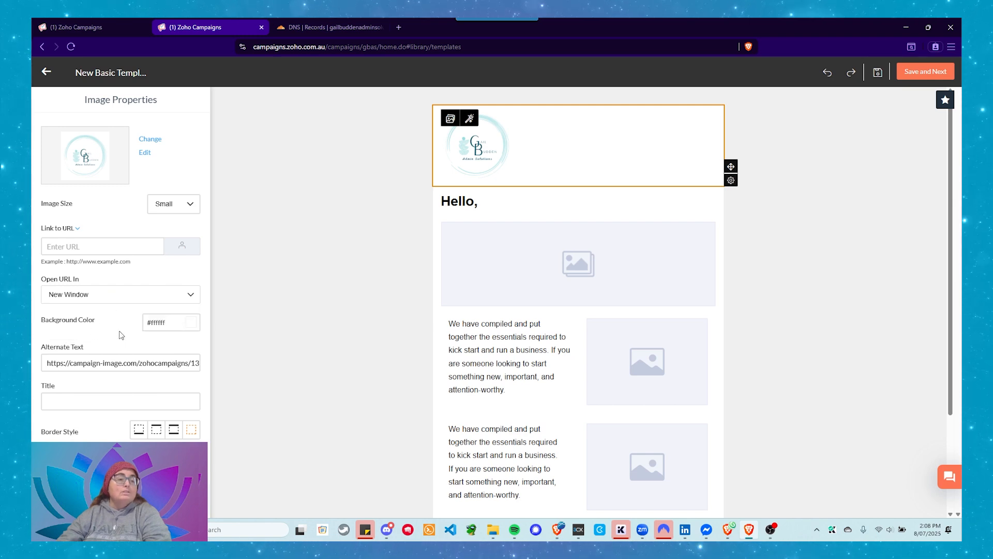
Try the background color #ffdec4 behind the logo and set it back to #ffffff
{"action": "left_click", "coordinate": [182, 324]}
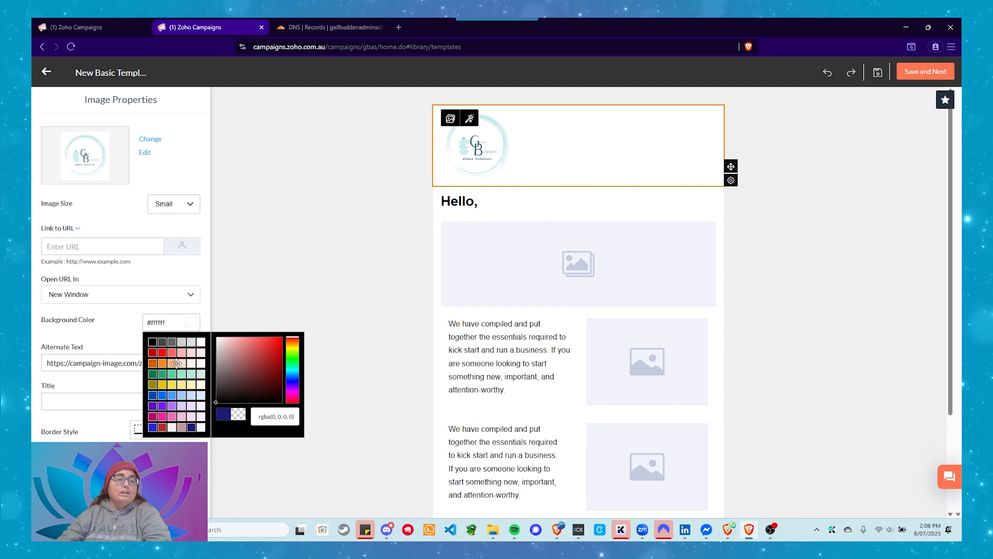
{"action": "left_click", "coordinate": [180, 364]}
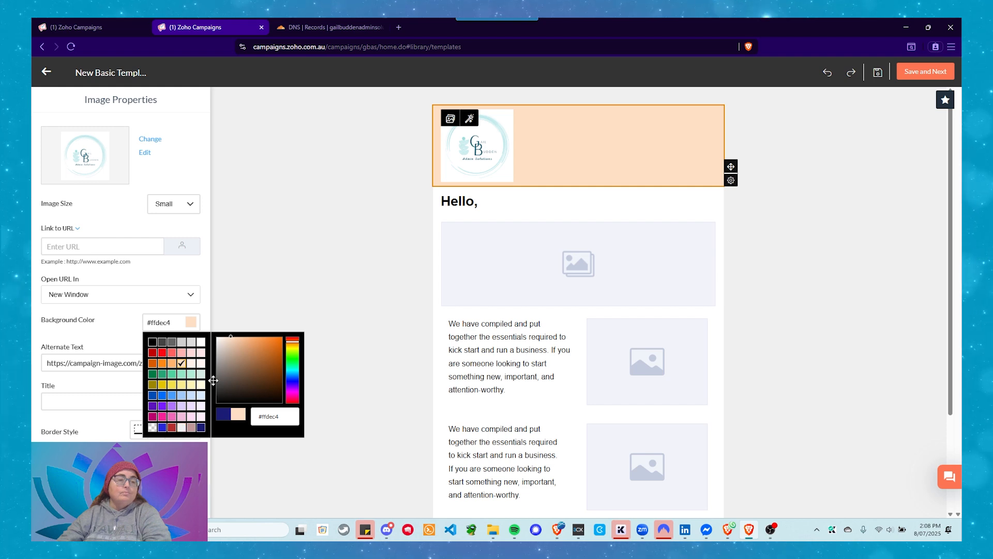
{"action": "left_click", "coordinate": [201, 342]}
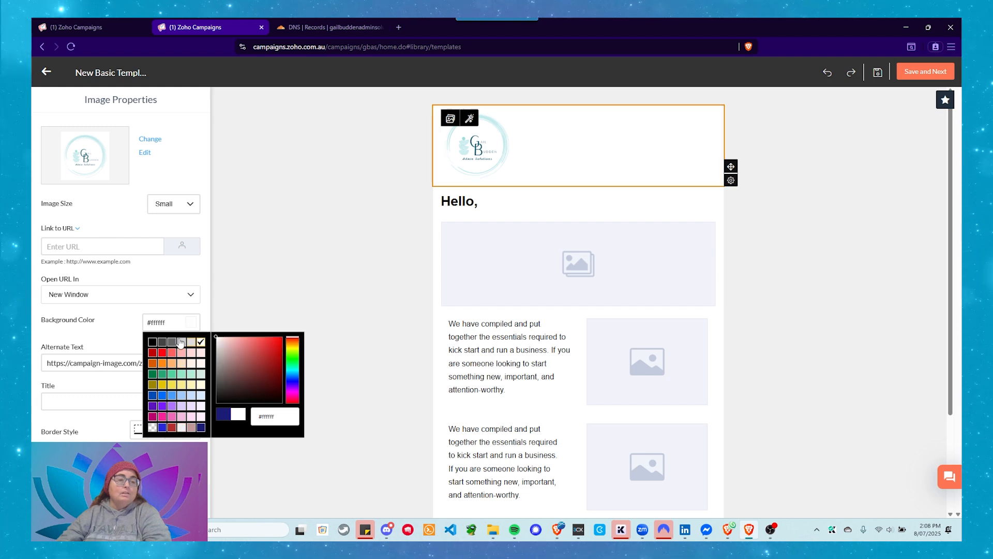
{"action": "left_click_drag", "start_coordinate": [77, 321], "coordinate": [74, 321]}
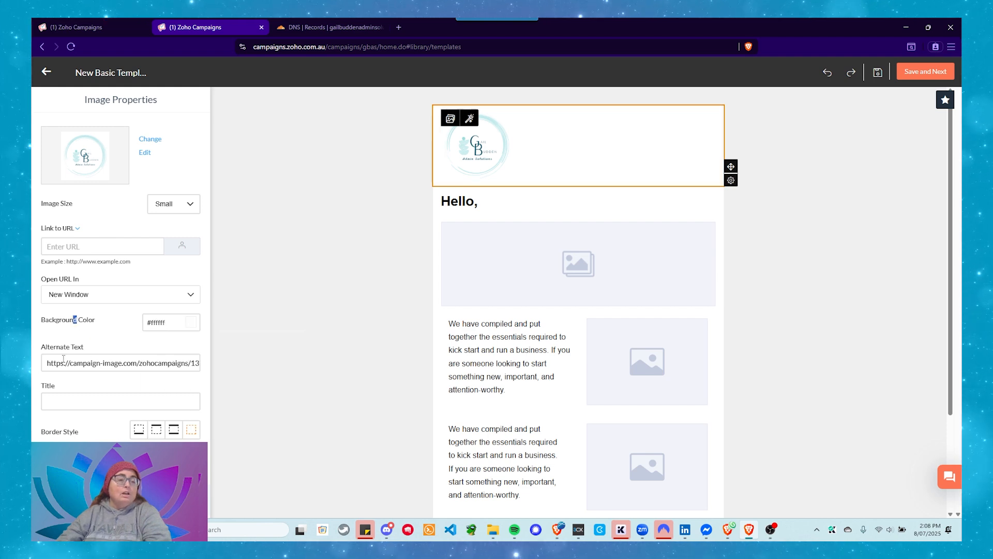
Replace the logo's alternate text with "Business Name", leave its title empty, and deselect the logo
{"action": "left_click_drag", "start_coordinate": [48, 363], "coordinate": [206, 368]}
{"action": "key", "text": "BackSpace"}
{"action": "mouse_move", "coordinate": [366, 529]}
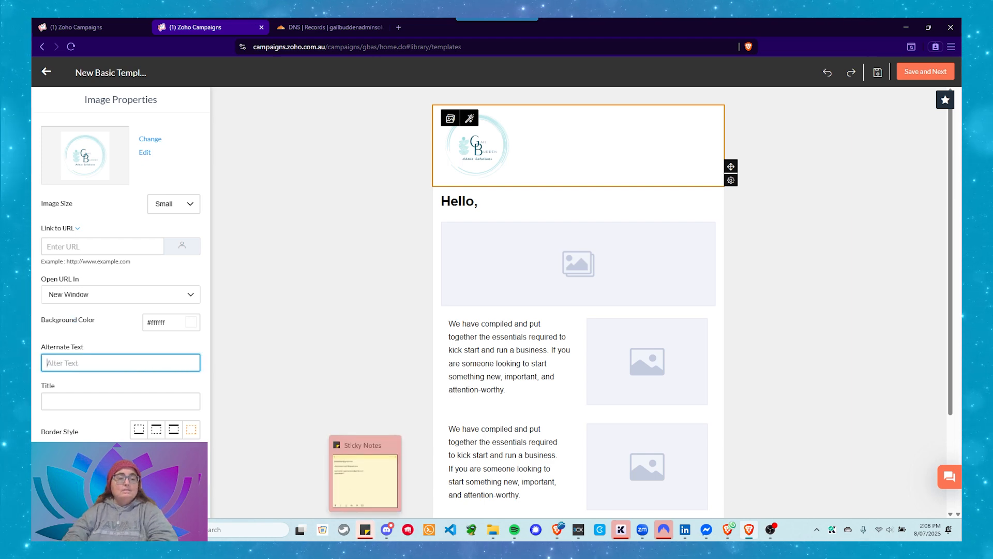
{"action": "type", "text": "Busines"}
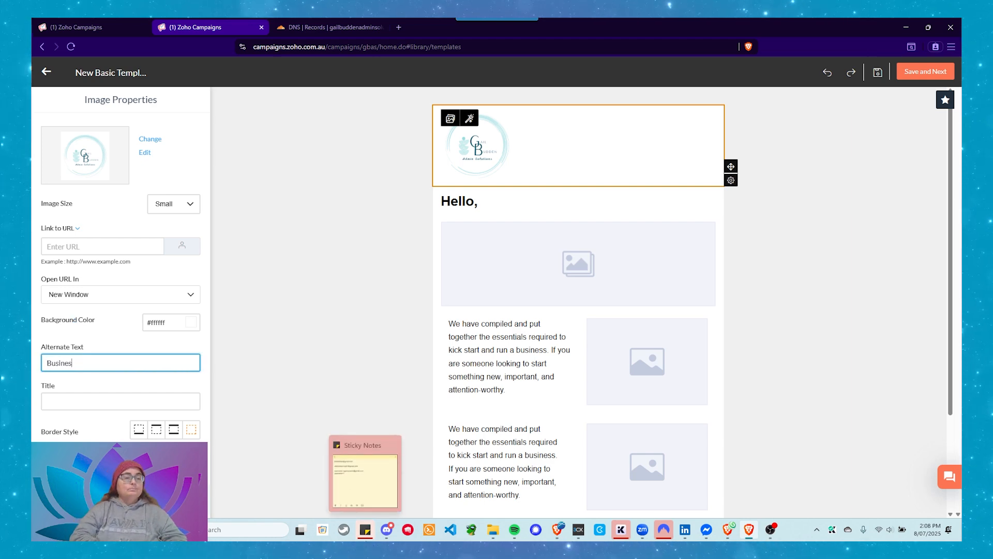
{"action": "type", "text": "s Name"}
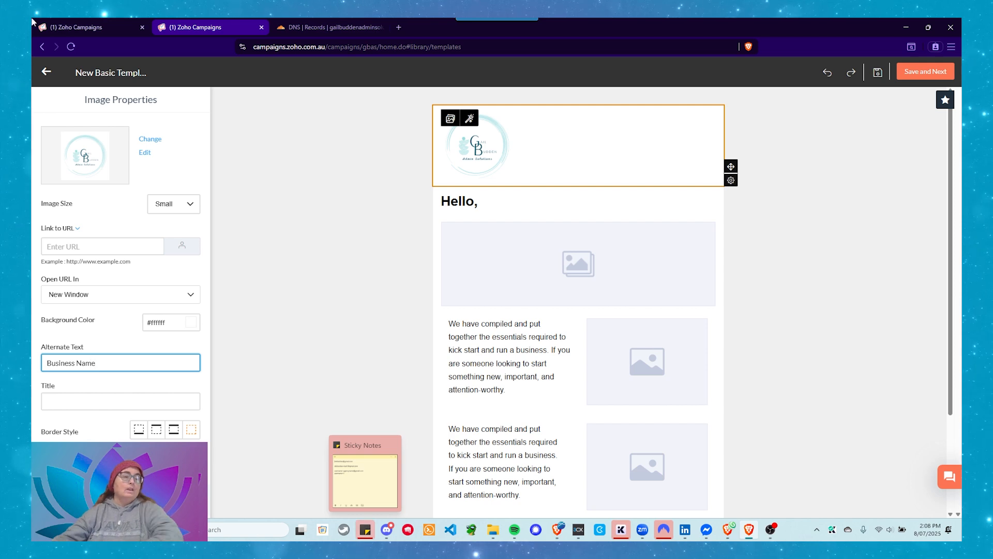
{"action": "left_click", "coordinate": [106, 402]}
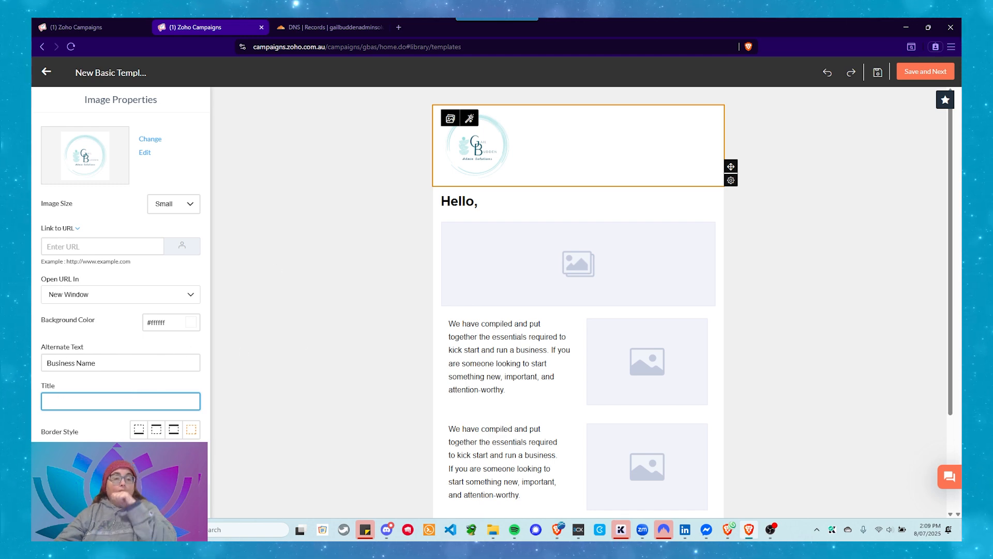
{"action": "left_click", "coordinate": [352, 325]}
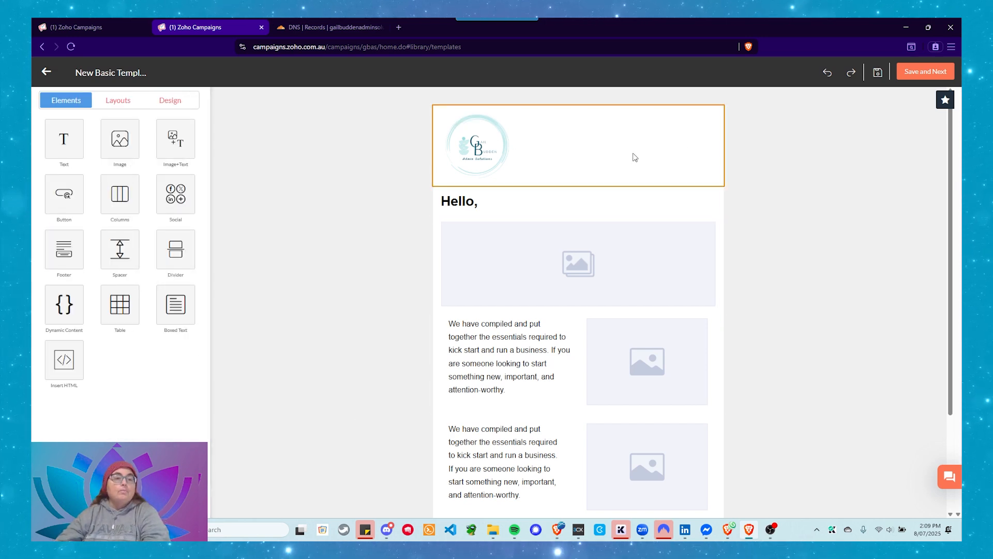
Personalize the "Hello," heading by inserting a space and the contact's First Name merge tag before the comma
{"action": "left_click", "coordinate": [498, 208]}
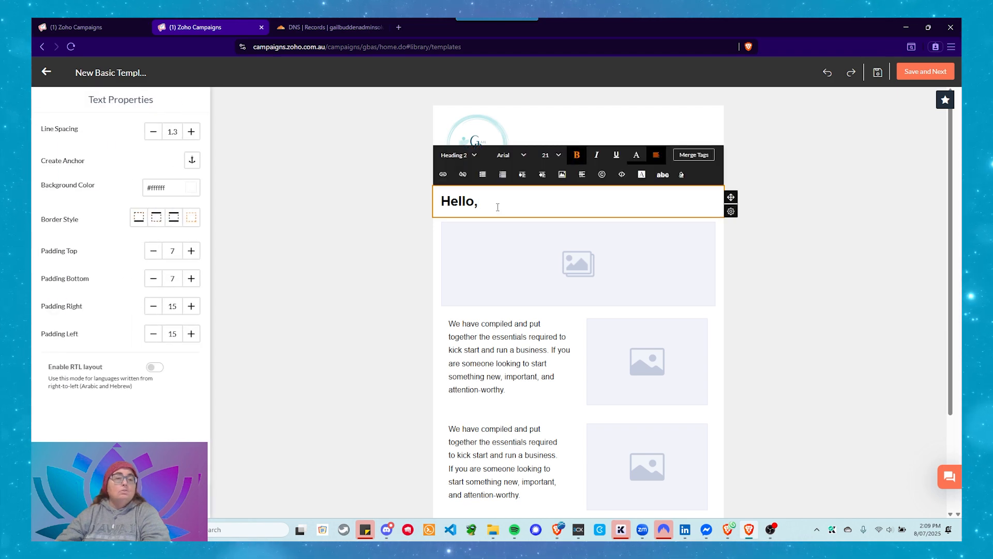
{"action": "left_click", "coordinate": [377, 221]}
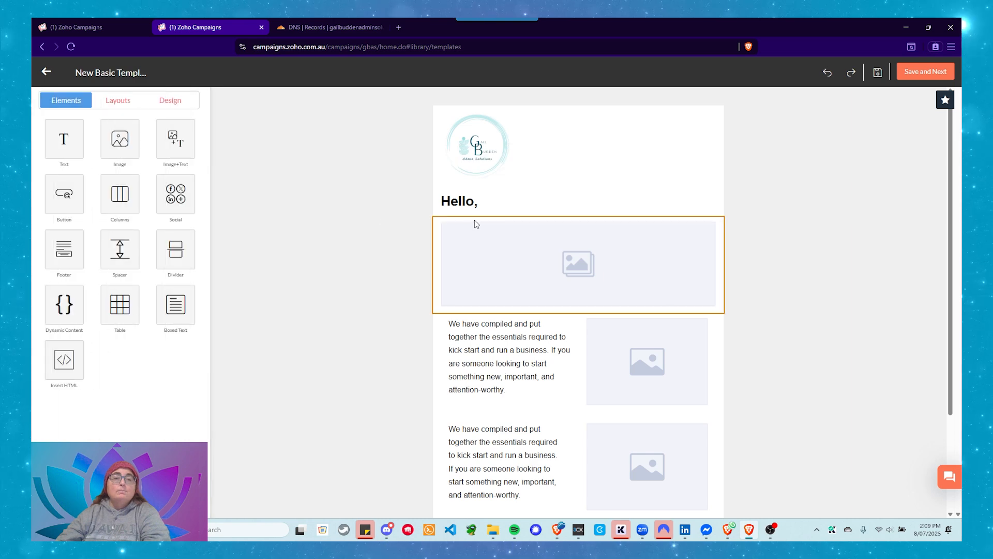
{"action": "left_click", "coordinate": [505, 206]}
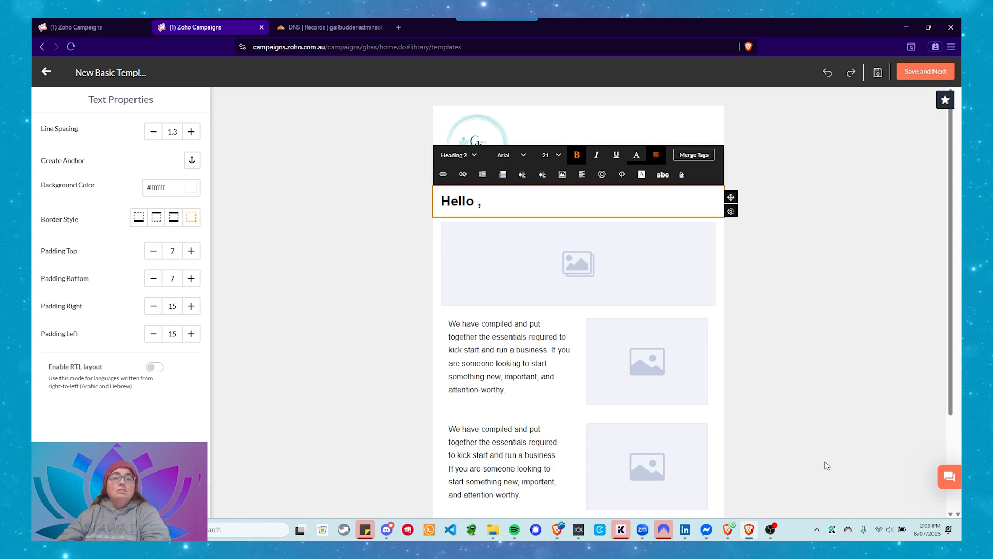
{"action": "left_click", "coordinate": [695, 156]}
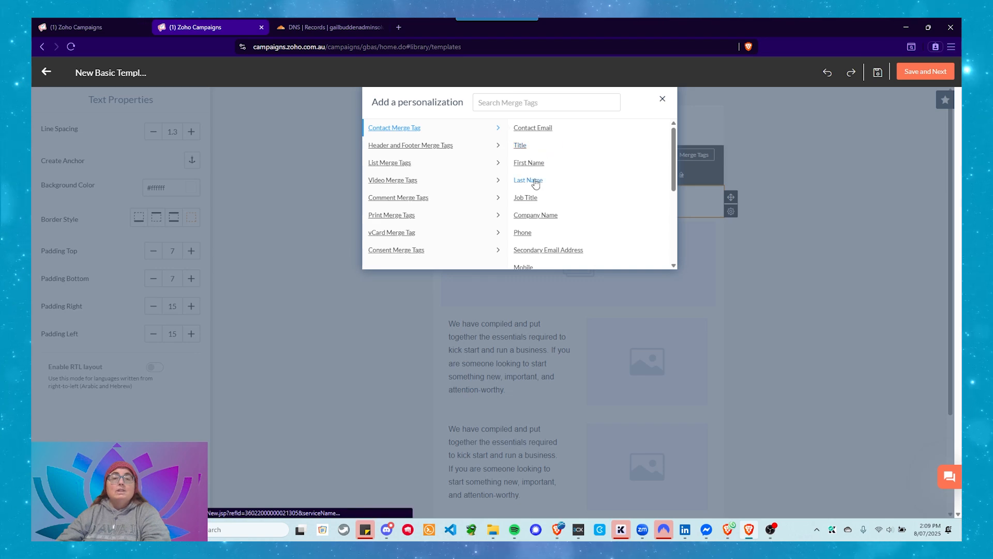
{"action": "left_click", "coordinate": [532, 164]}
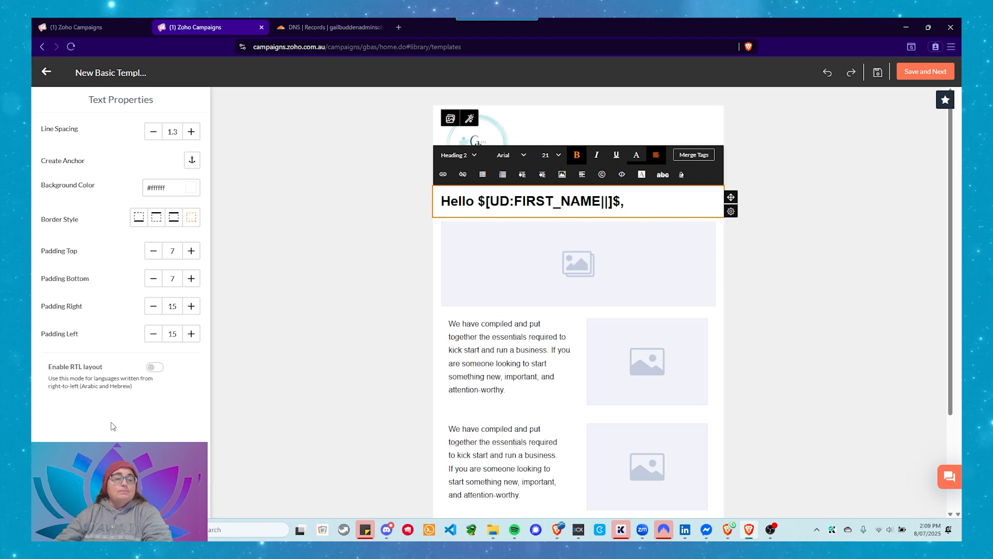
{"action": "left_click", "coordinate": [411, 411]}
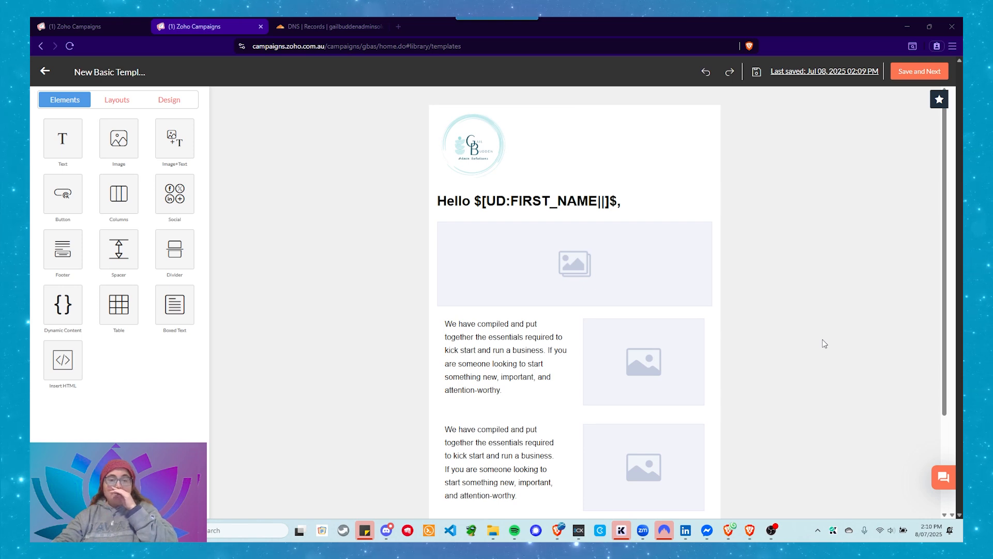
{"action": "scroll", "coordinate": [715, 333], "scroll_direction": "down", "scroll_amount": 1}
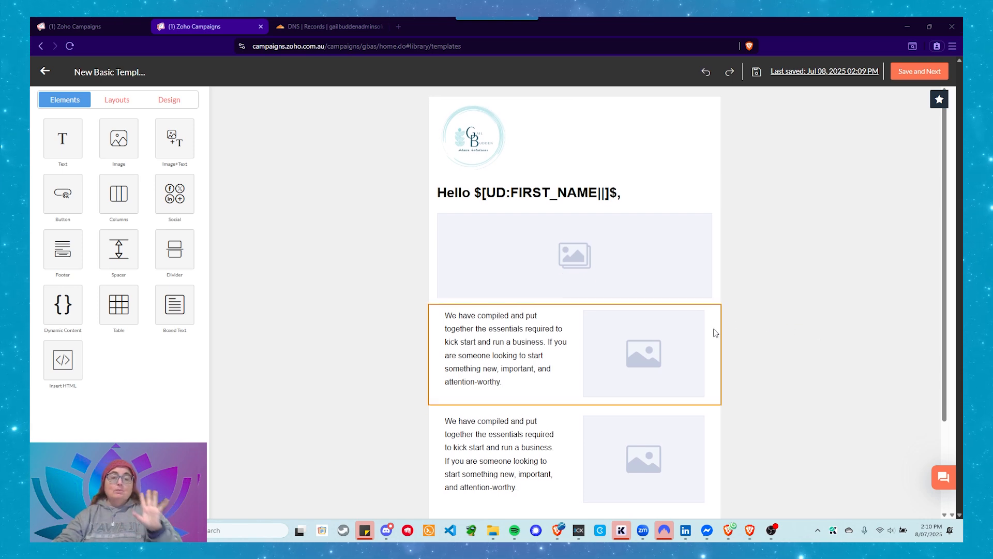
Look through the template's heading, image, text and social blocks, checking the editable properties of each
{"action": "scroll", "coordinate": [715, 333], "scroll_direction": "down", "scroll_amount": 3}
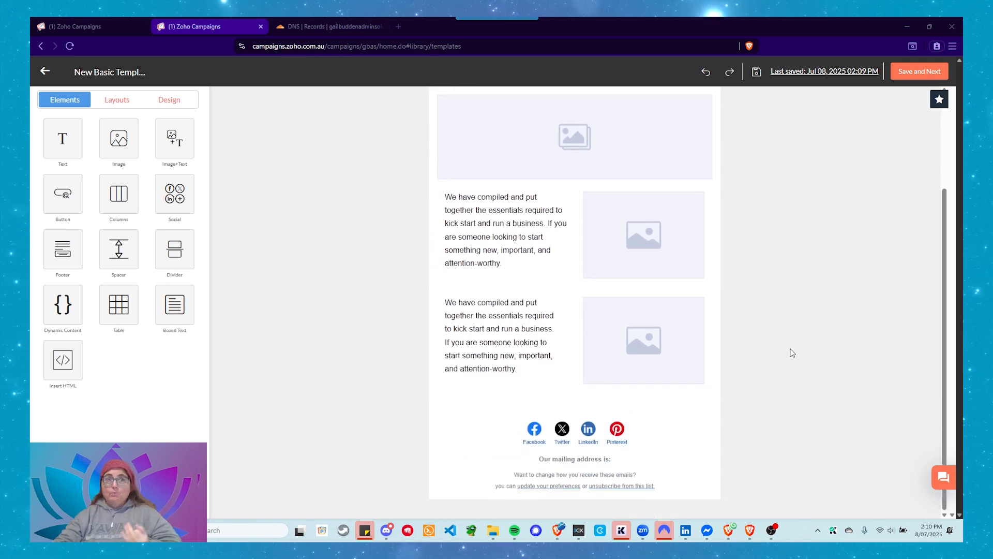
{"action": "scroll", "coordinate": [800, 354], "scroll_direction": "up", "scroll_amount": 3}
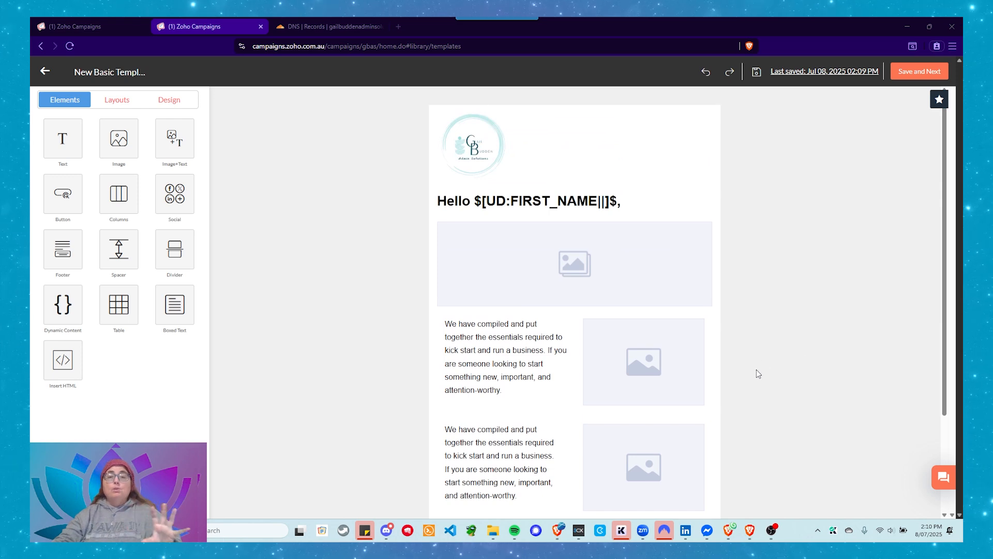
{"action": "scroll", "coordinate": [756, 369], "scroll_direction": "down", "scroll_amount": 1}
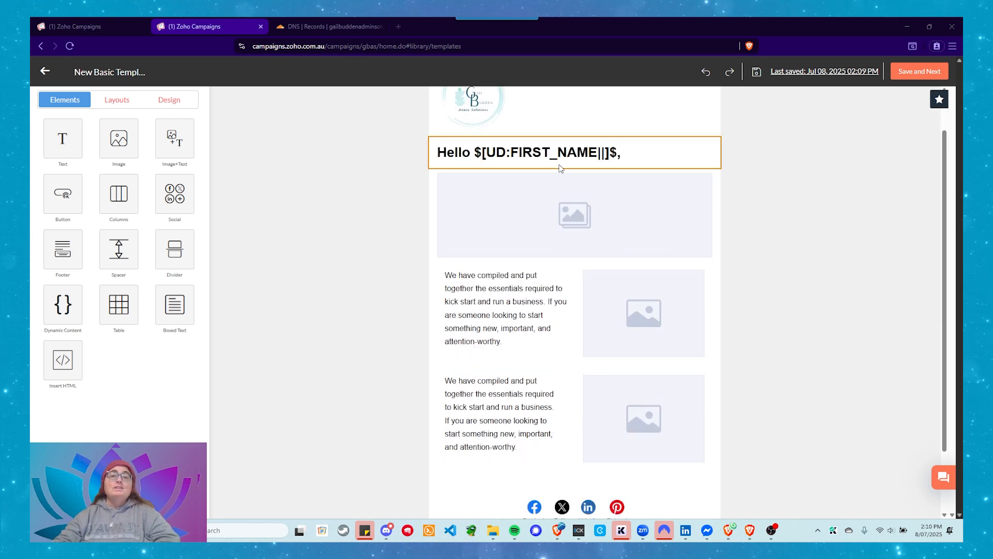
{"action": "left_click", "coordinate": [519, 164]}
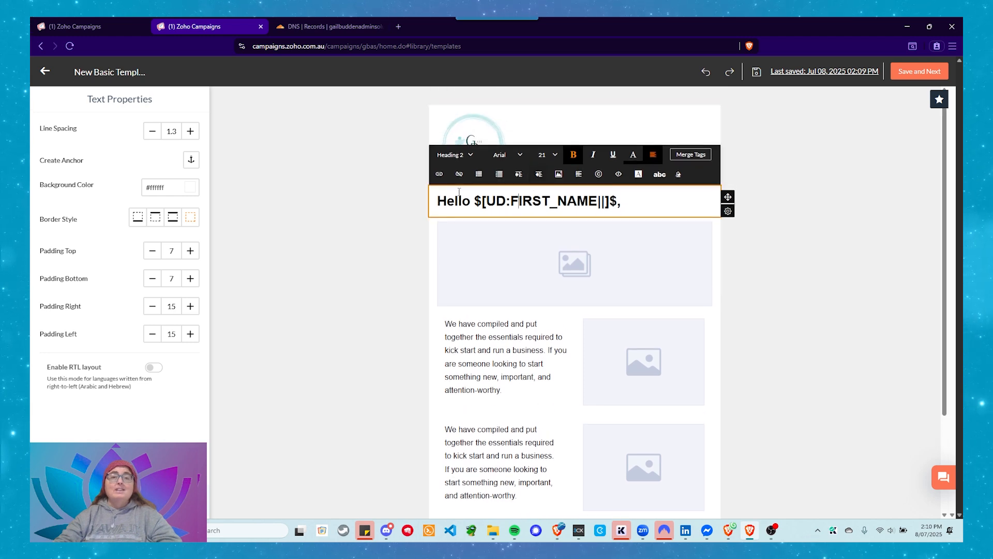
{"action": "left_click", "coordinate": [576, 245]}
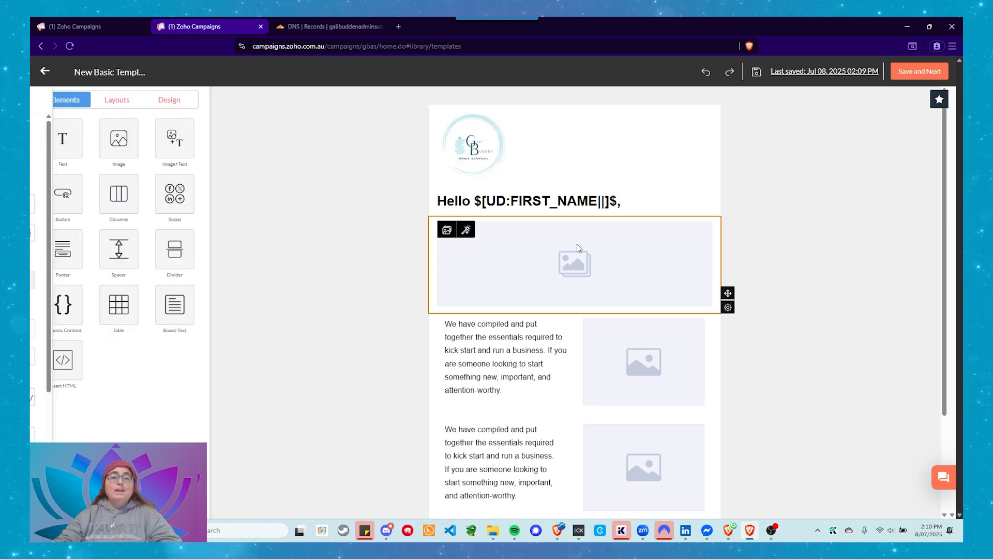
{"action": "left_click", "coordinate": [521, 380]}
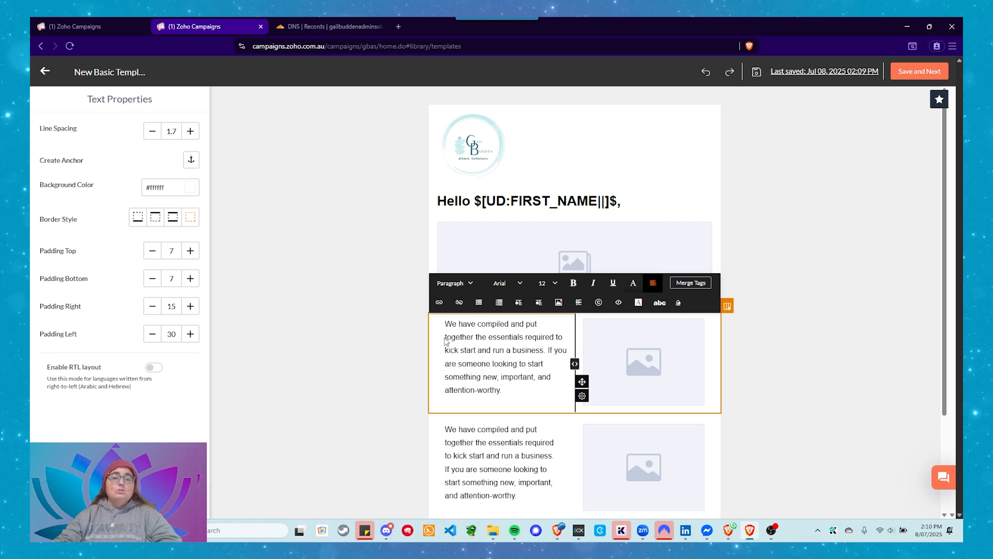
{"action": "left_click", "coordinate": [601, 353]}
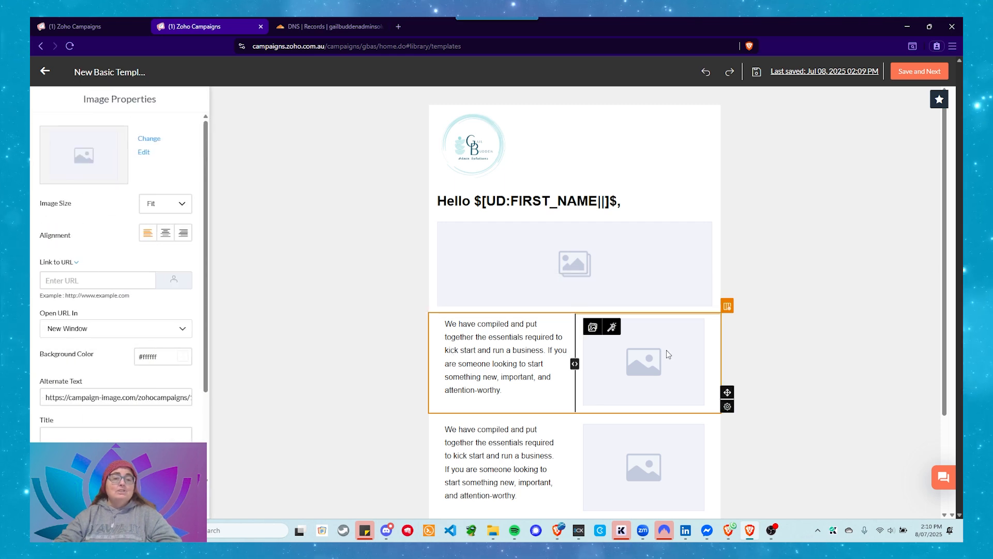
{"action": "scroll", "coordinate": [667, 352], "scroll_direction": "down", "scroll_amount": 2}
{"action": "left_click", "coordinate": [538, 438]}
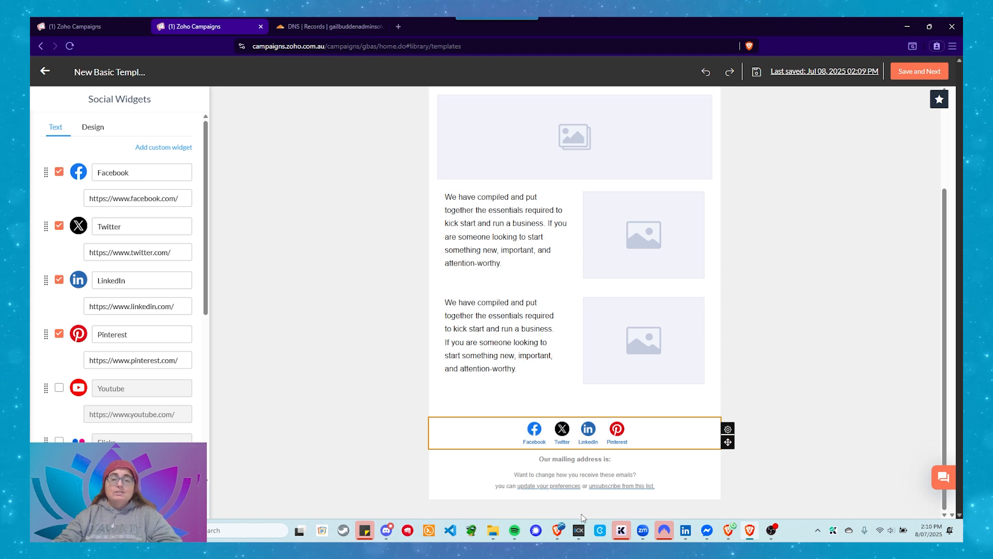
Start a new line under "Our mailing address is:" in the footer and insert the contact's Address merge tag
{"action": "left_click", "coordinate": [617, 464]}
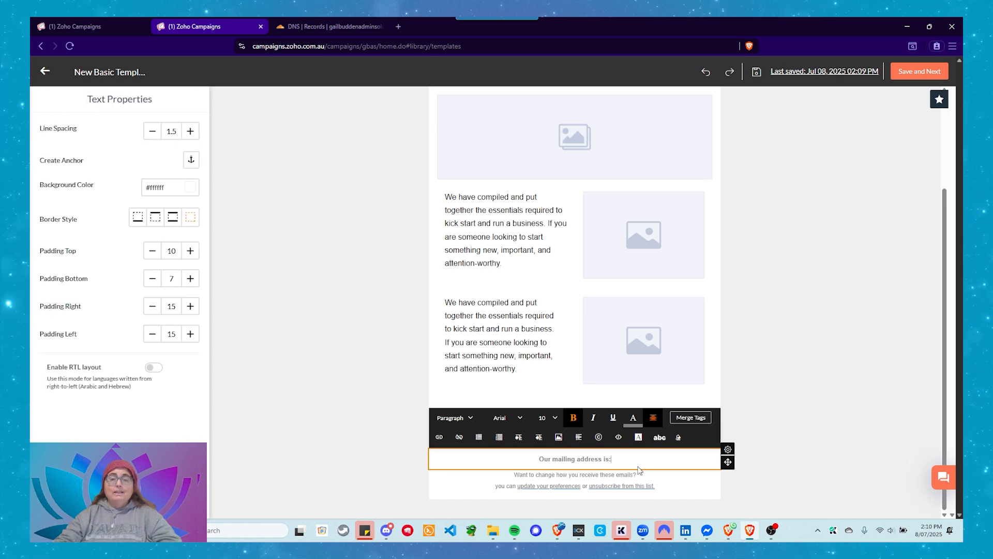
{"action": "key", "text": "Return"}
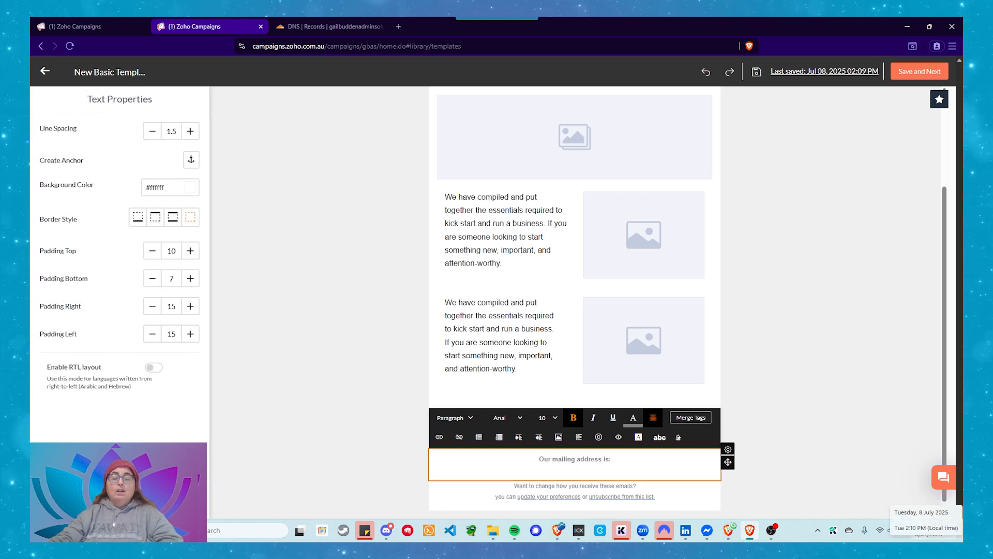
{"action": "left_click", "coordinate": [689, 418]}
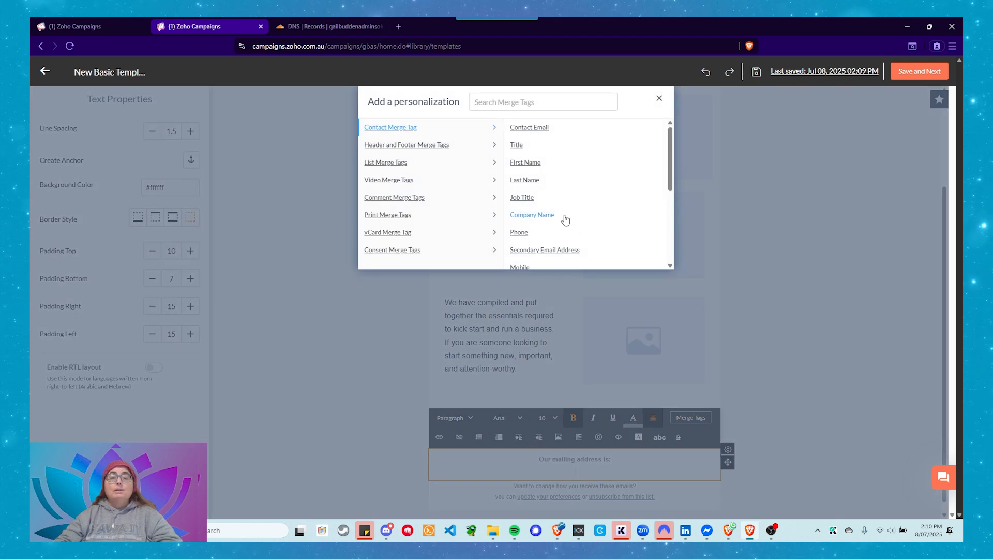
{"action": "scroll", "coordinate": [567, 220], "scroll_direction": "down", "scroll_amount": 1}
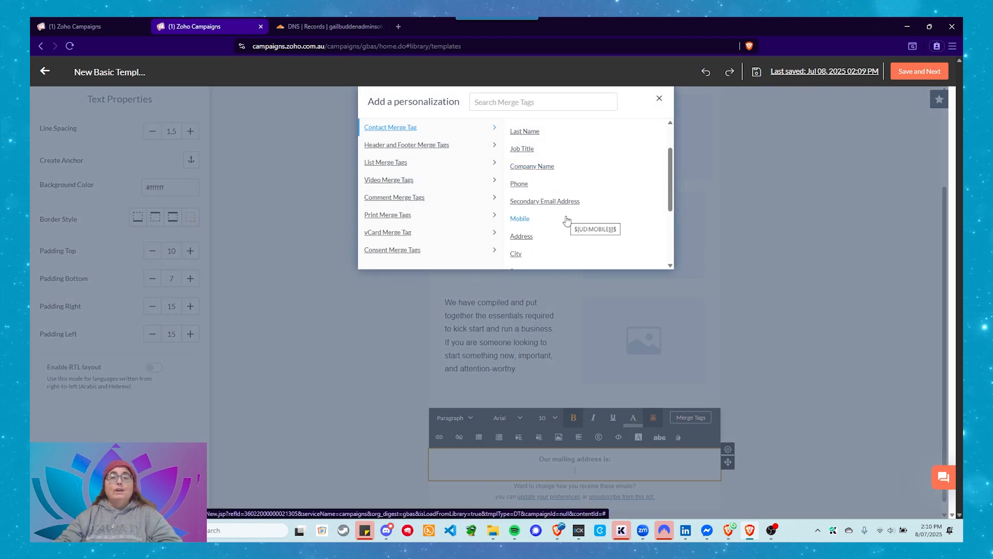
{"action": "scroll", "coordinate": [564, 219], "scroll_direction": "down", "scroll_amount": 1}
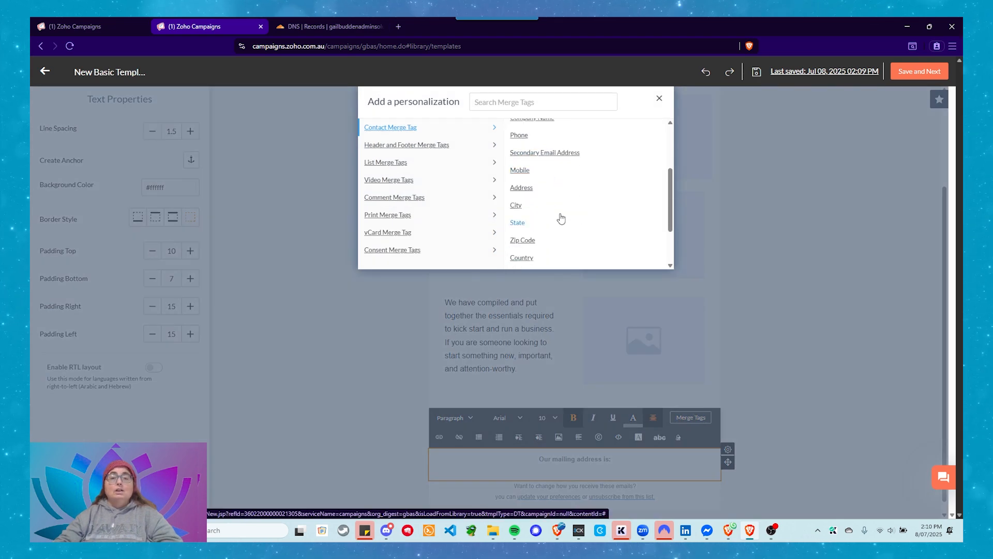
{"action": "left_click", "coordinate": [528, 196]}
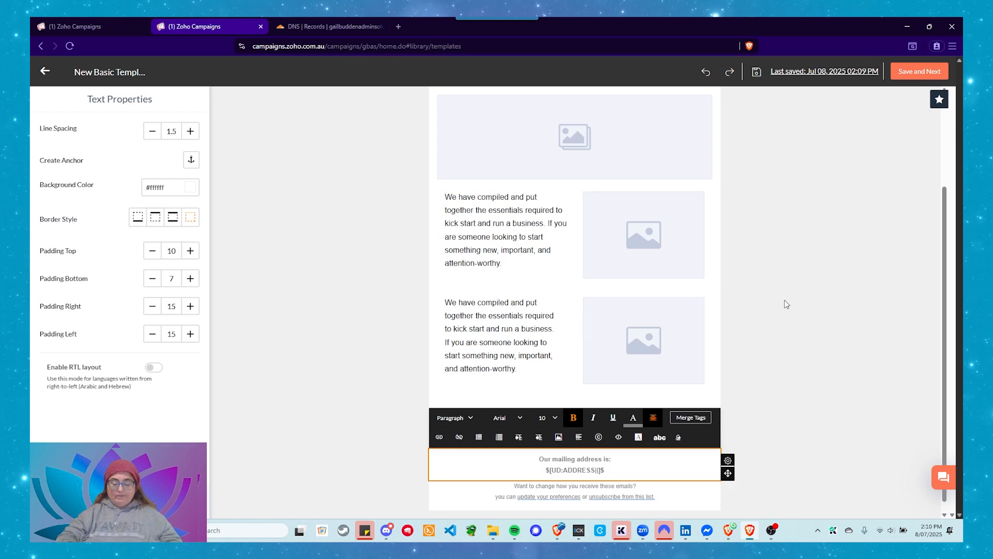
Append the contact's City, State and Zip Code merge tags after the Address tag in the footer, separated by commas
{"action": "type", "text": ","}
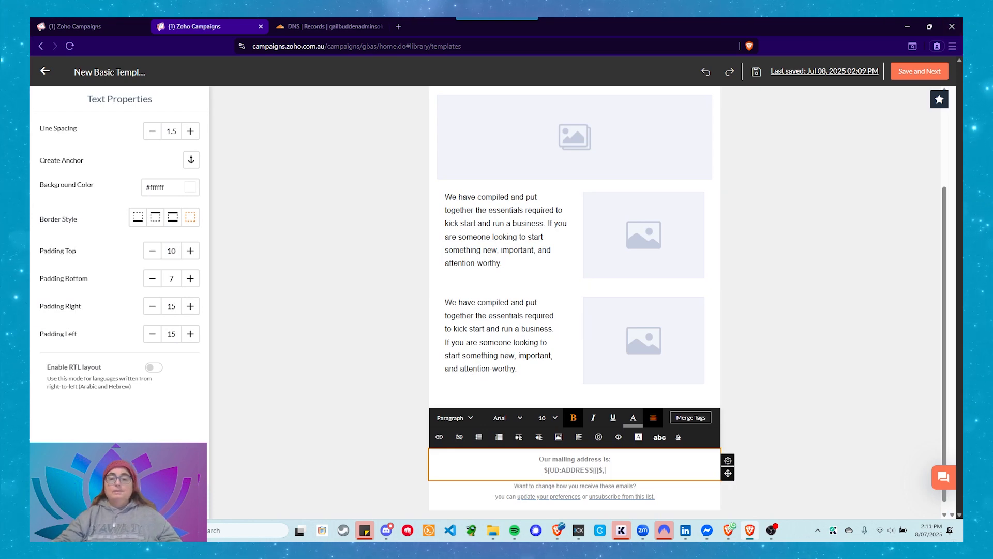
{"action": "left_click", "coordinate": [691, 417]}
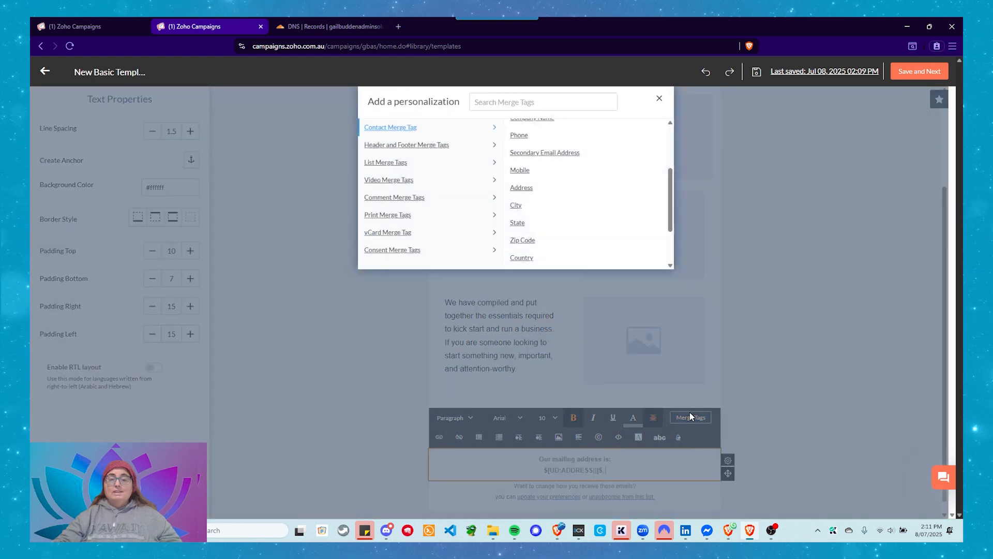
{"action": "left_click", "coordinate": [516, 205]}
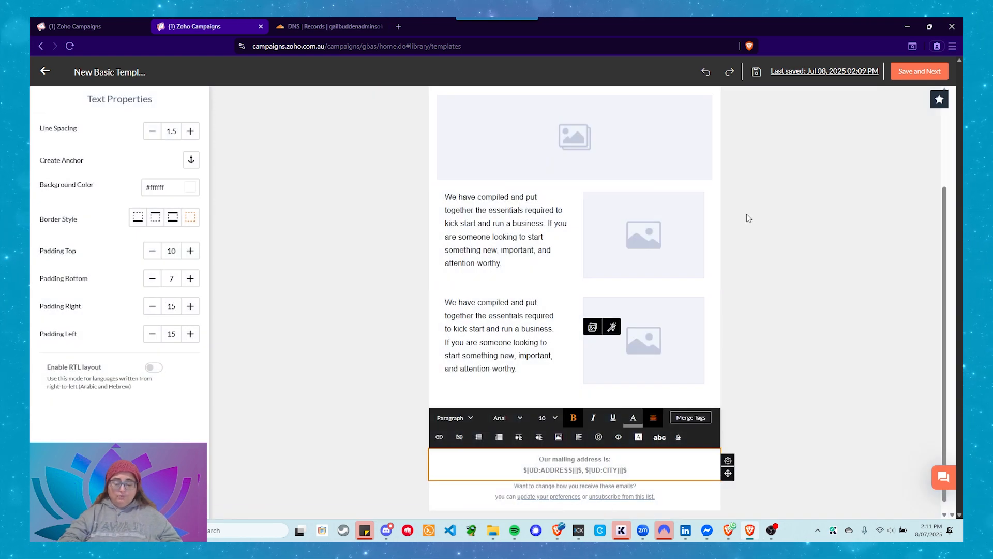
{"action": "type", "text": ","}
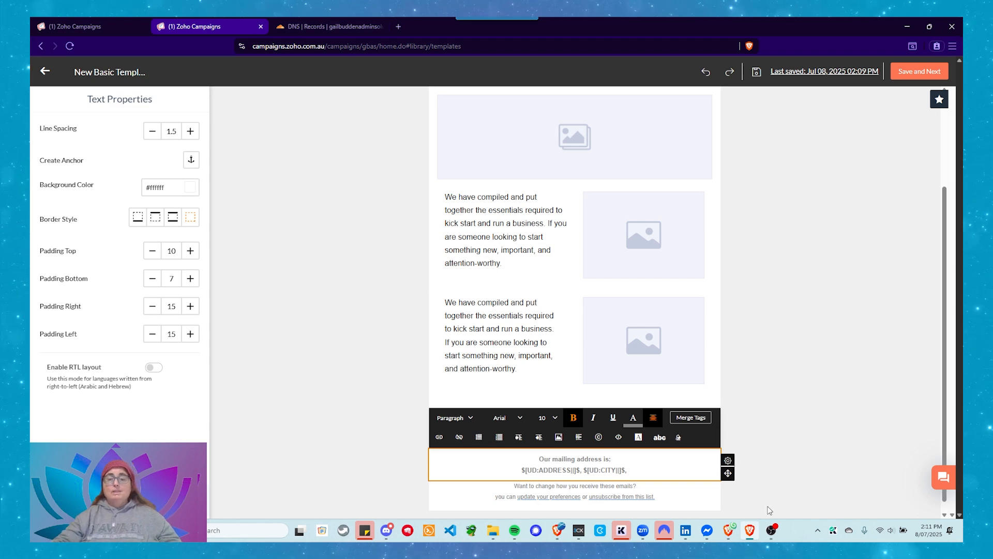
{"action": "left_click", "coordinate": [690, 421]}
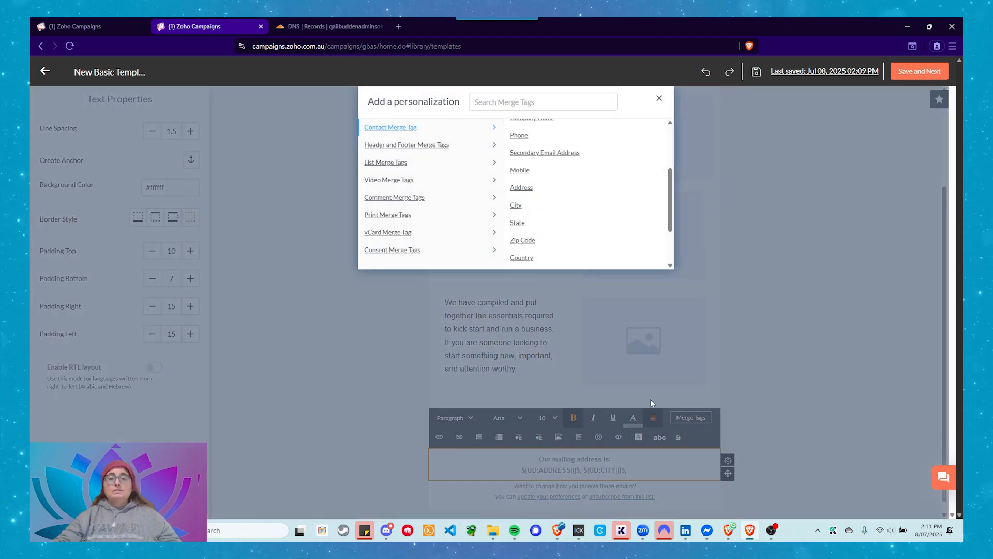
{"action": "left_click", "coordinate": [519, 223]}
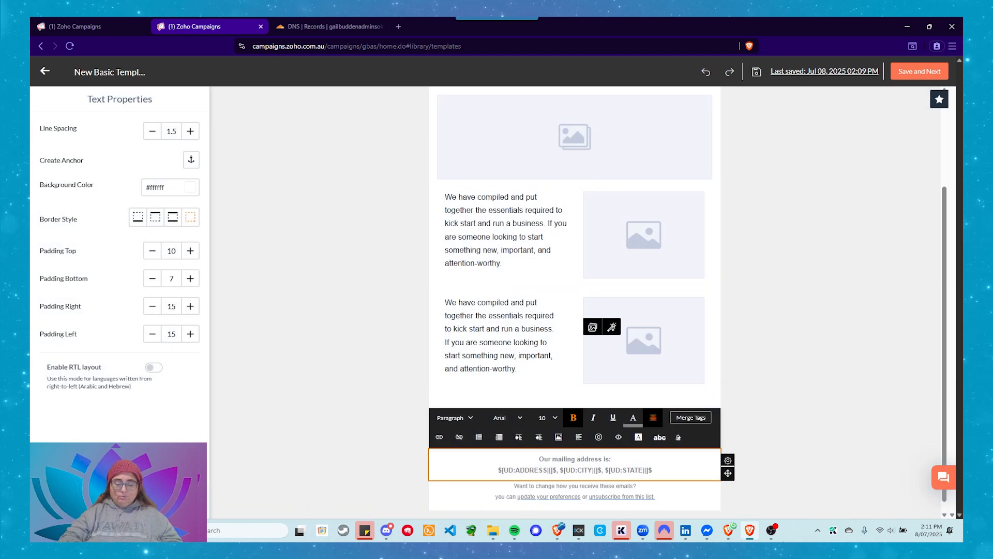
{"action": "type", "text": ","}
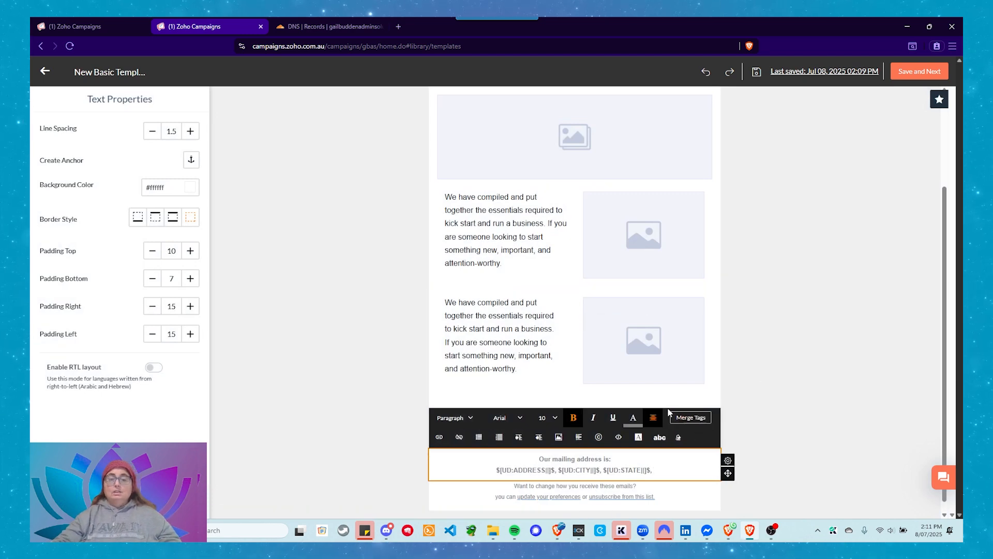
{"action": "left_click", "coordinate": [682, 417]}
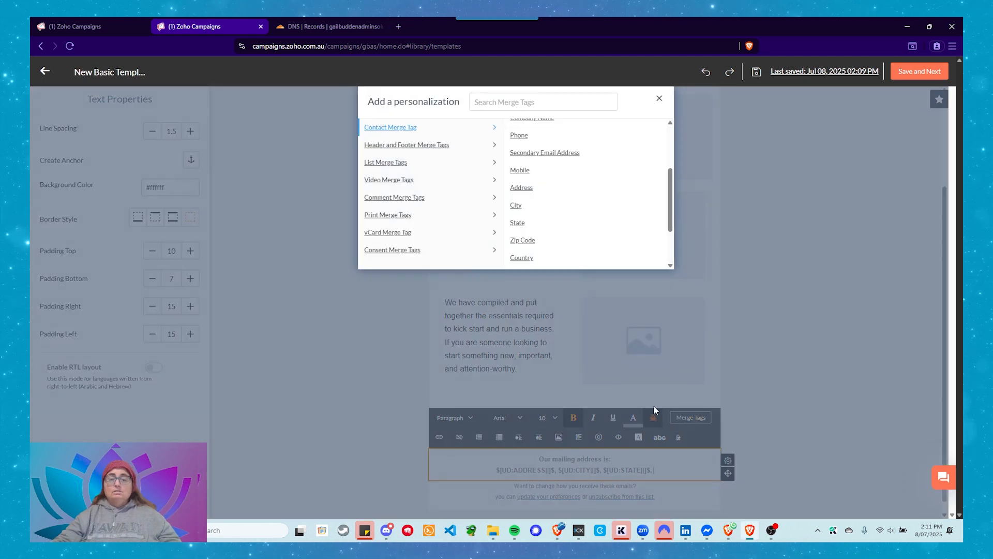
{"action": "left_click", "coordinate": [538, 240]}
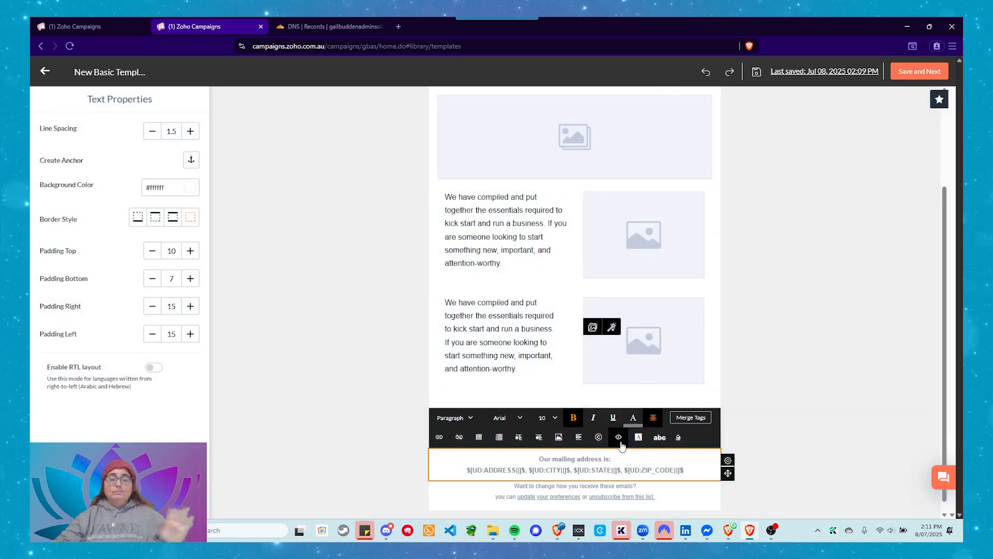
Save the email template and close the editor to return to the template library
{"action": "scroll", "coordinate": [645, 482], "scroll_direction": "down", "scroll_amount": 1}
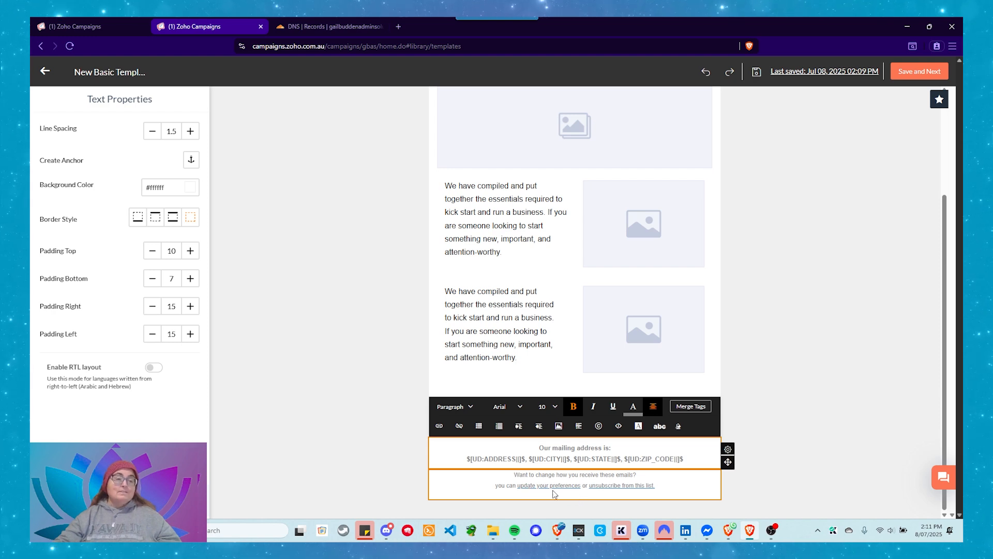
{"action": "left_click", "coordinate": [45, 71]}
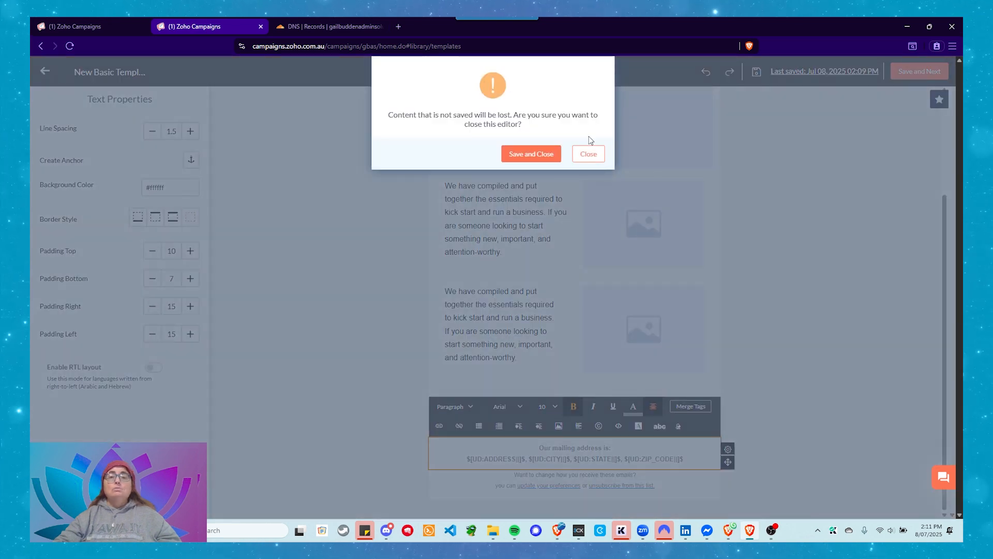
{"action": "left_click", "coordinate": [531, 154]}
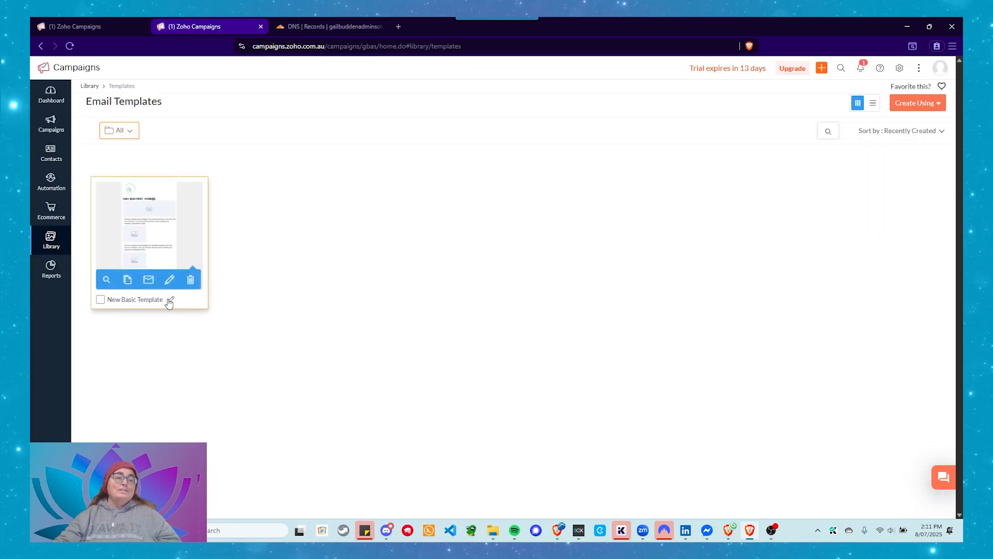
Reopen New Basic Template for editing and review its content from the logo down to the footer
{"action": "left_click", "coordinate": [170, 280]}
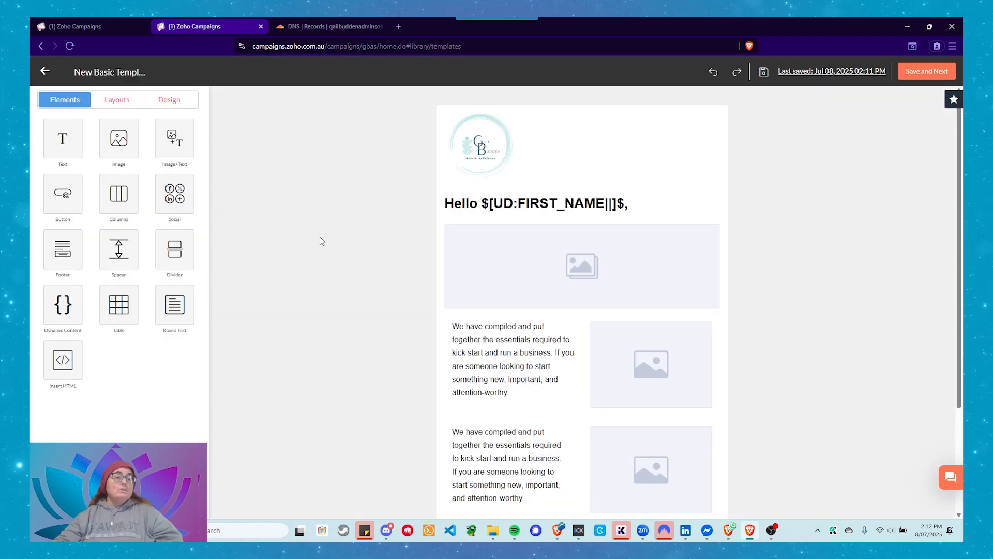
{"action": "scroll", "coordinate": [321, 239], "scroll_direction": "down", "scroll_amount": 2}
{"action": "scroll", "coordinate": [327, 242], "scroll_direction": "up", "scroll_amount": 1}
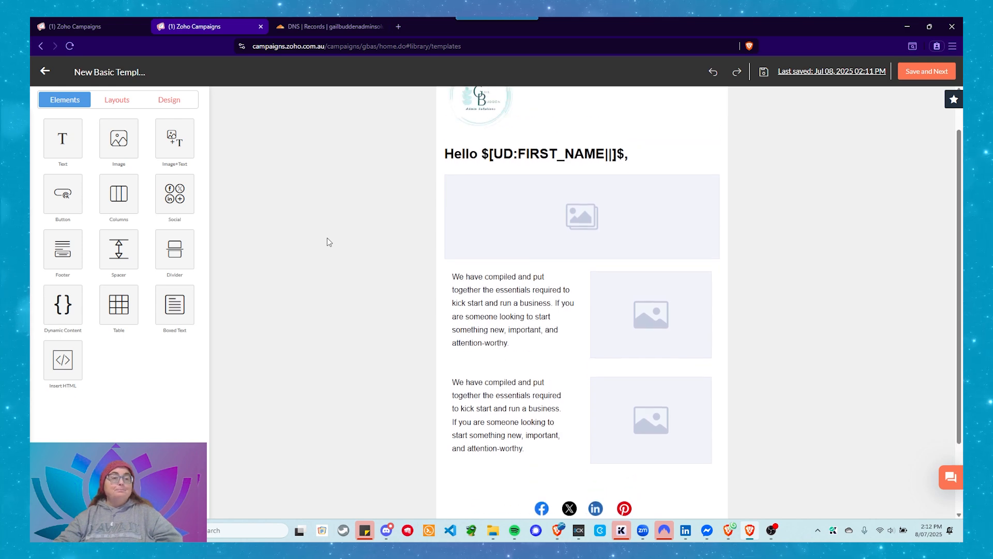
{"action": "scroll", "coordinate": [327, 241], "scroll_direction": "up", "scroll_amount": 1}
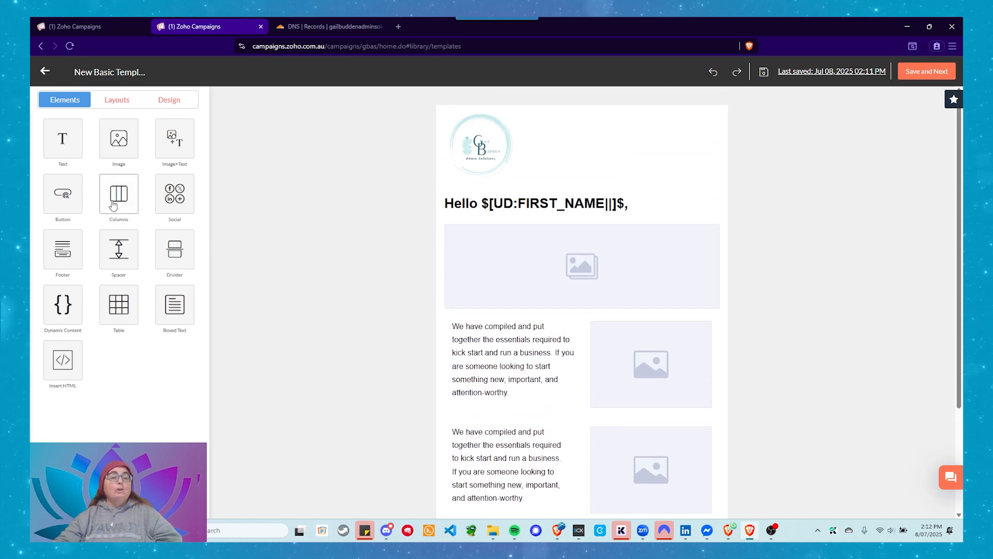
{"action": "scroll", "coordinate": [262, 224], "scroll_direction": "down", "scroll_amount": 3}
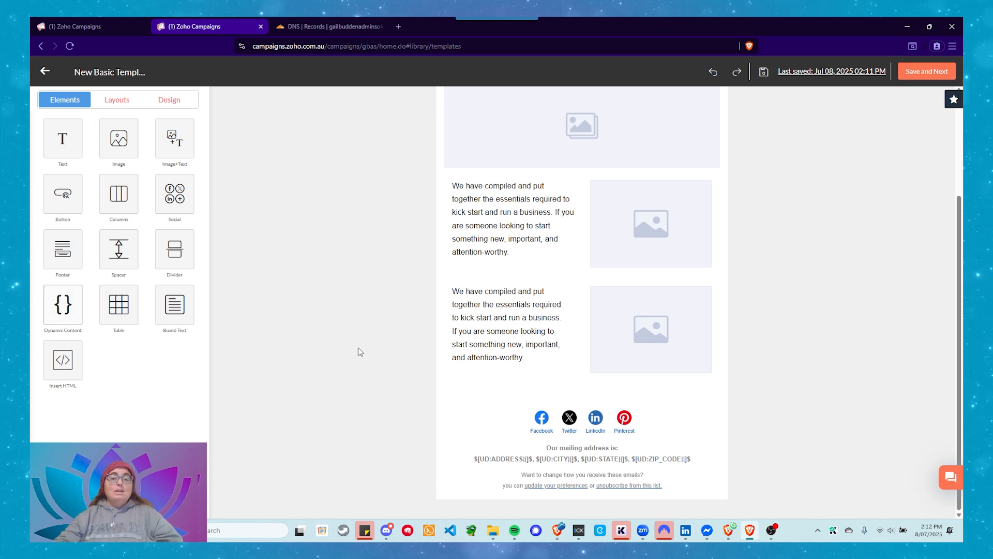
Examine the contact fields available as conditions for a dynamic text element, from CONTACT_EMAIL down to ACCOUNT_OWNER, without applying any condition
{"action": "double_click", "coordinate": [63, 305]}
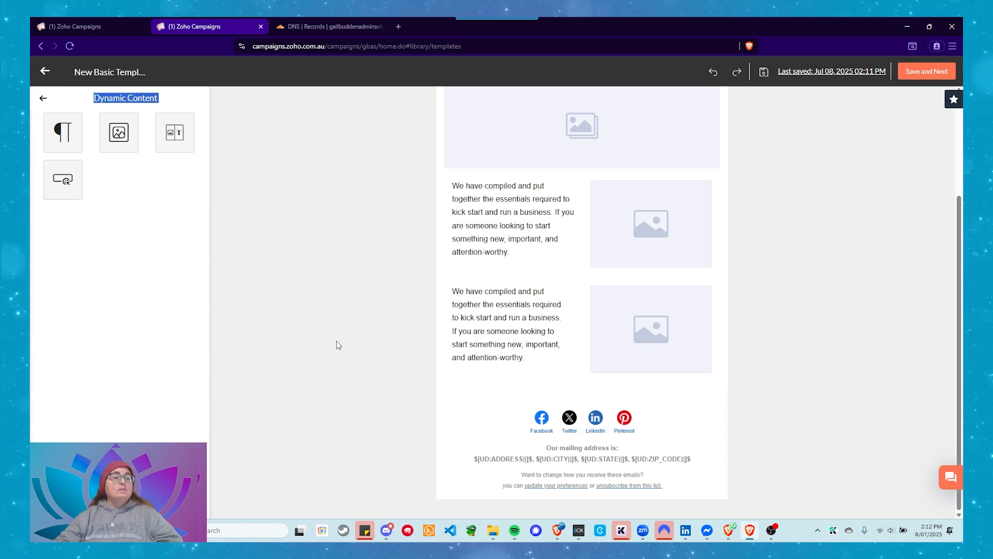
{"action": "left_click", "coordinate": [61, 133]}
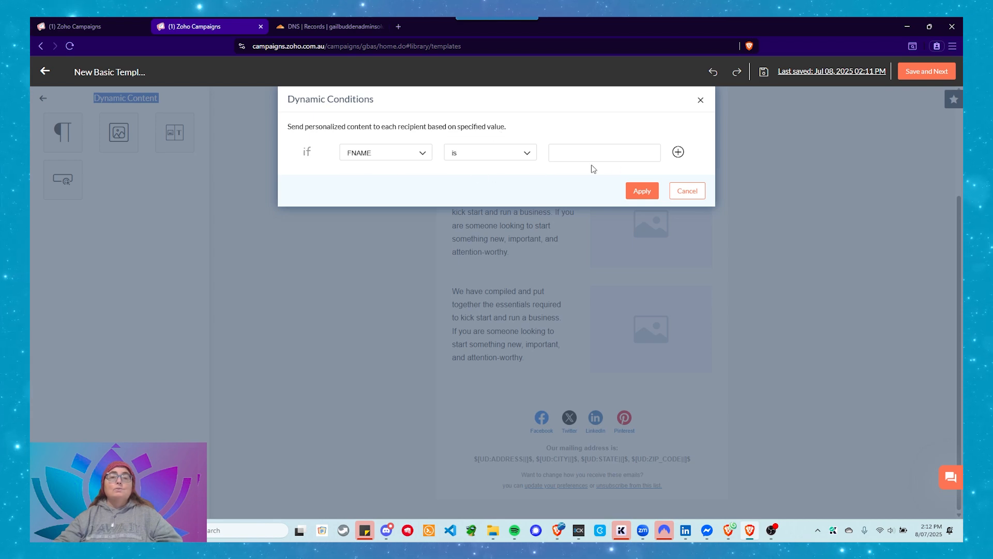
{"action": "left_click", "coordinate": [417, 154]}
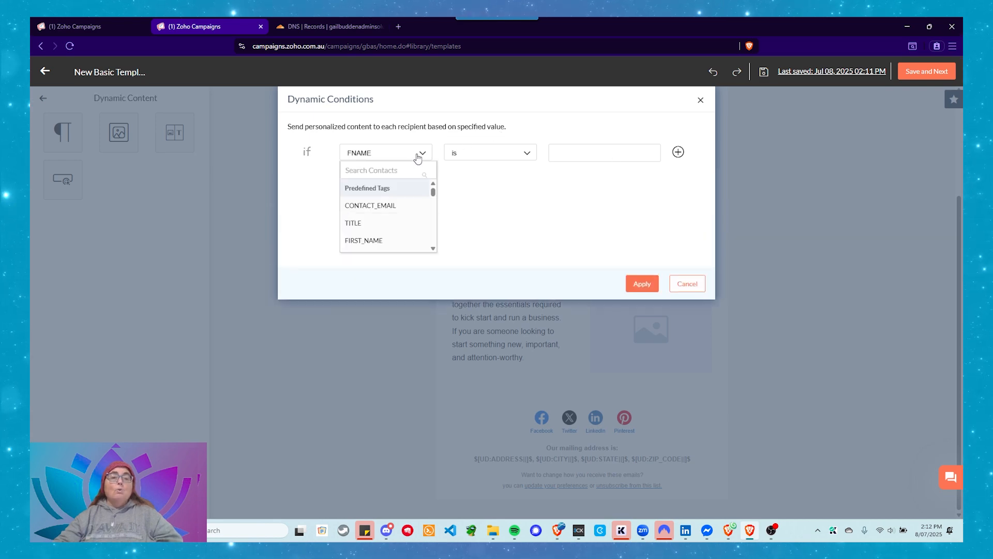
{"action": "scroll", "coordinate": [396, 214], "scroll_direction": "down", "scroll_amount": 2}
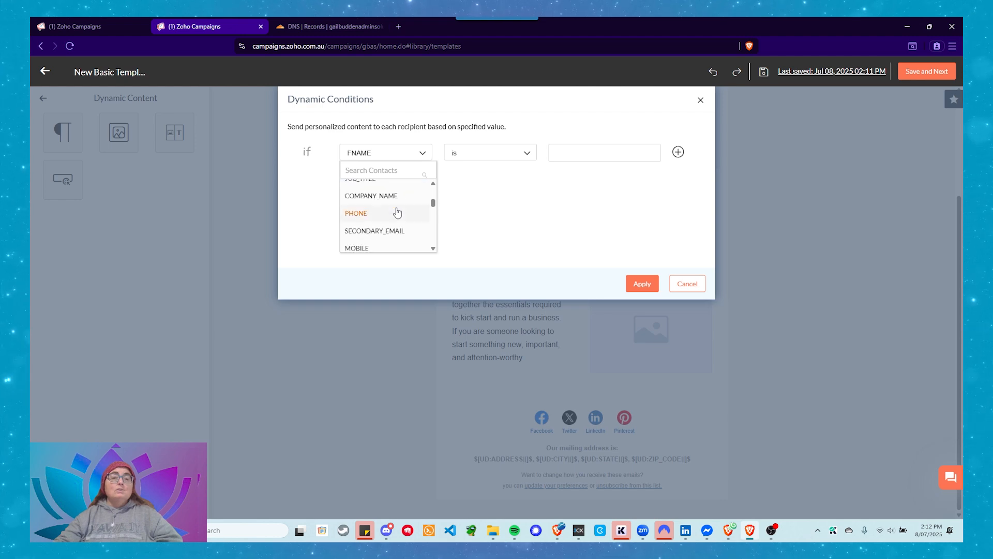
{"action": "scroll", "coordinate": [396, 212], "scroll_direction": "down", "scroll_amount": 8}
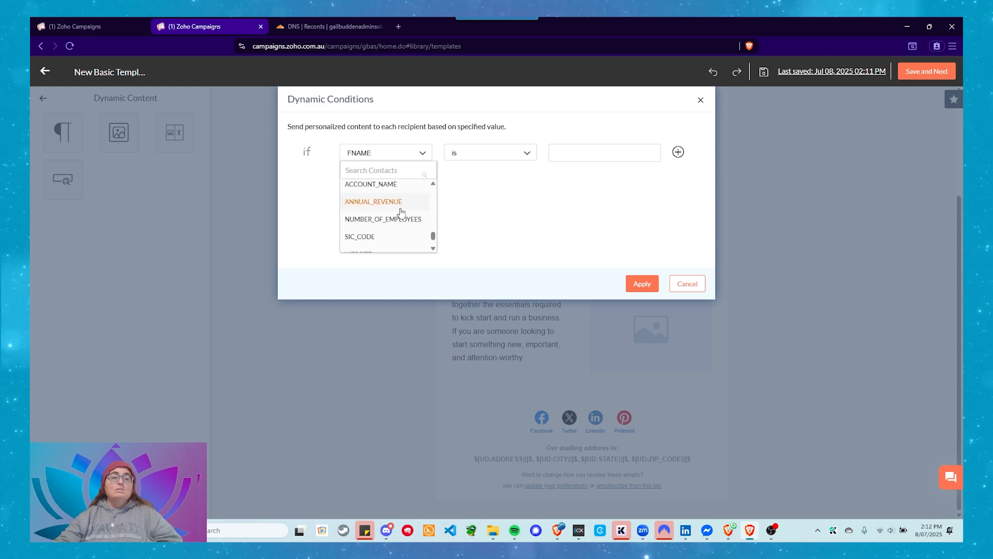
{"action": "scroll", "coordinate": [401, 212], "scroll_direction": "down", "scroll_amount": 2}
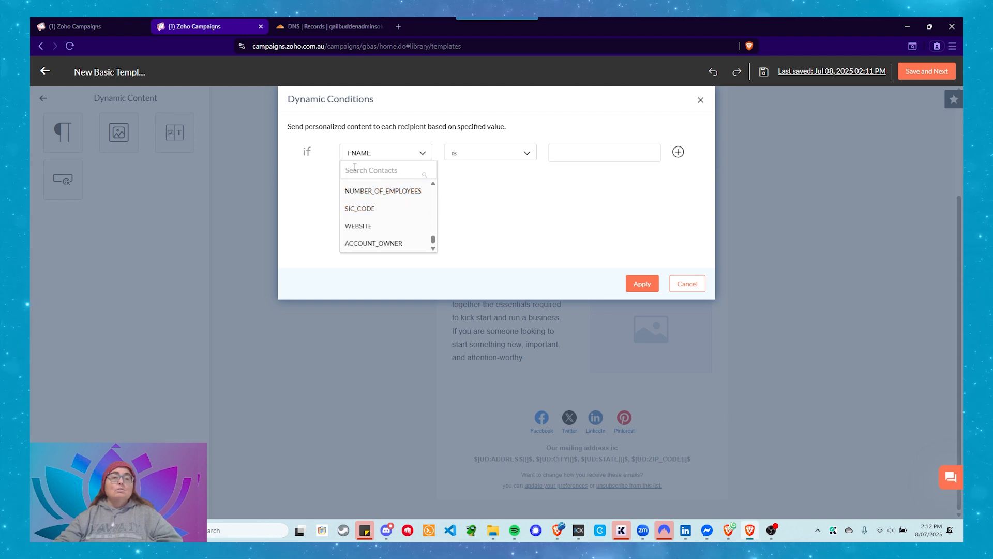
{"action": "scroll", "coordinate": [406, 215], "scroll_direction": "up", "scroll_amount": 5}
{"action": "scroll", "coordinate": [399, 210], "scroll_direction": "up", "scroll_amount": 5}
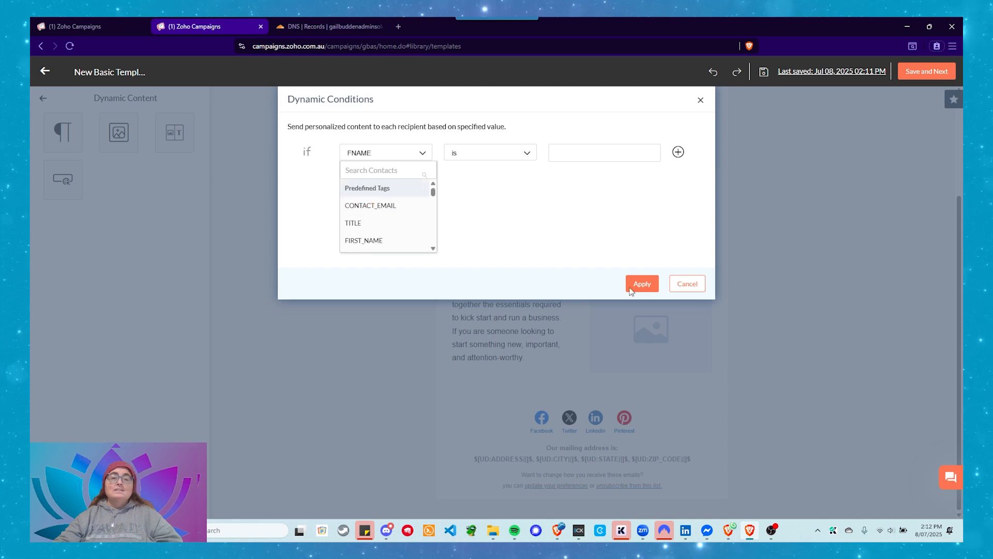
{"action": "left_click", "coordinate": [687, 284]}
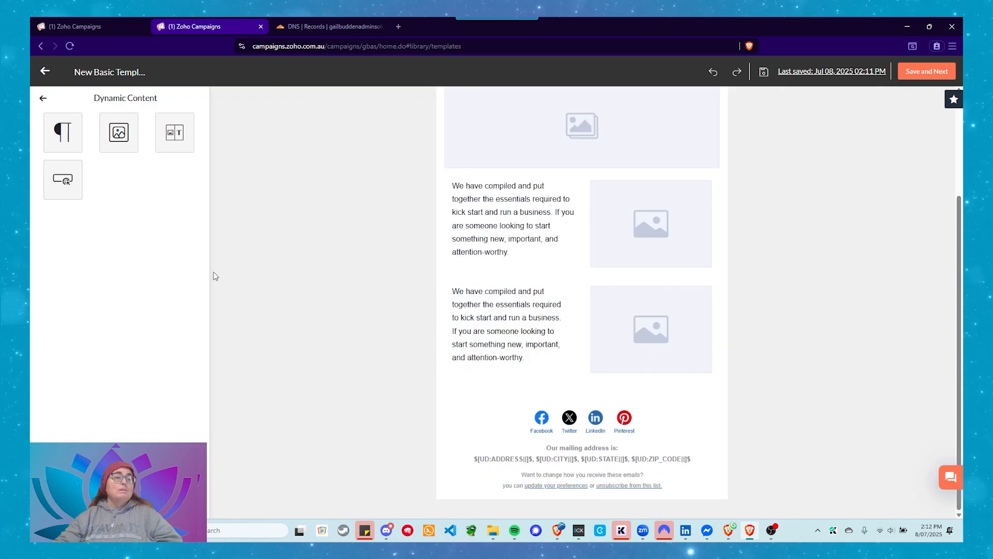
Inspect the condition setup for the dynamic image, text and button elements, cancelling each, and return to the full element list
{"action": "left_click", "coordinate": [111, 144]}
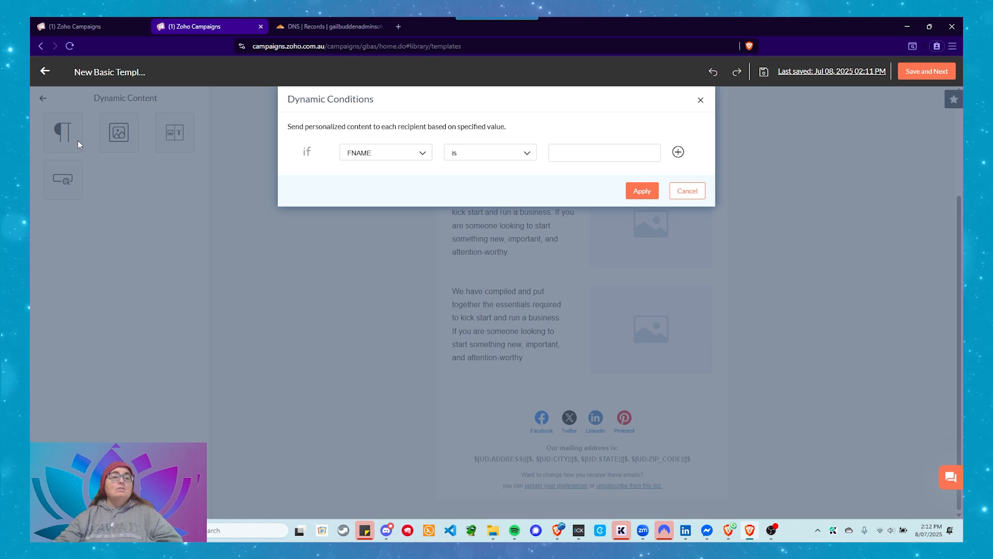
{"action": "left_click", "coordinate": [687, 191]}
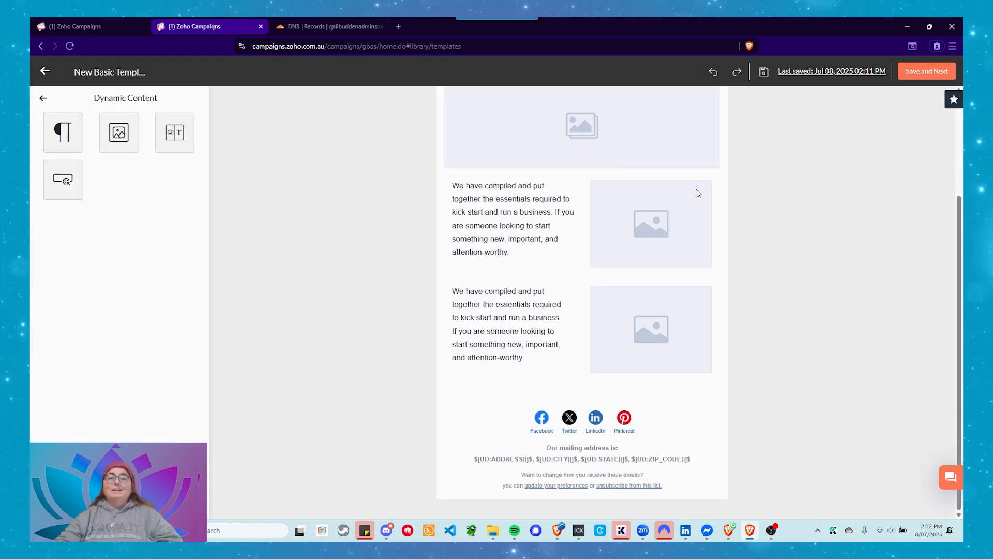
{"action": "left_click", "coordinate": [56, 144]}
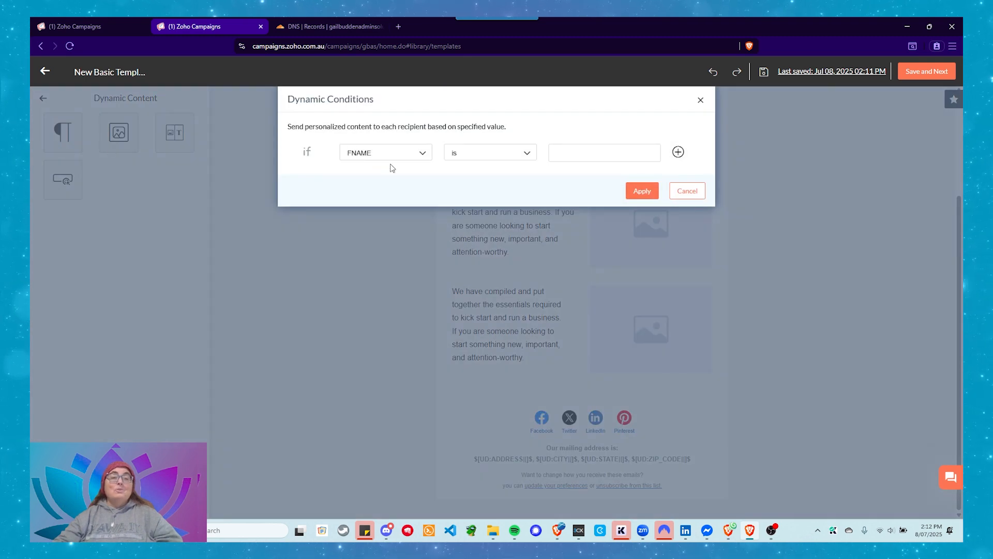
{"action": "left_click", "coordinate": [687, 191]}
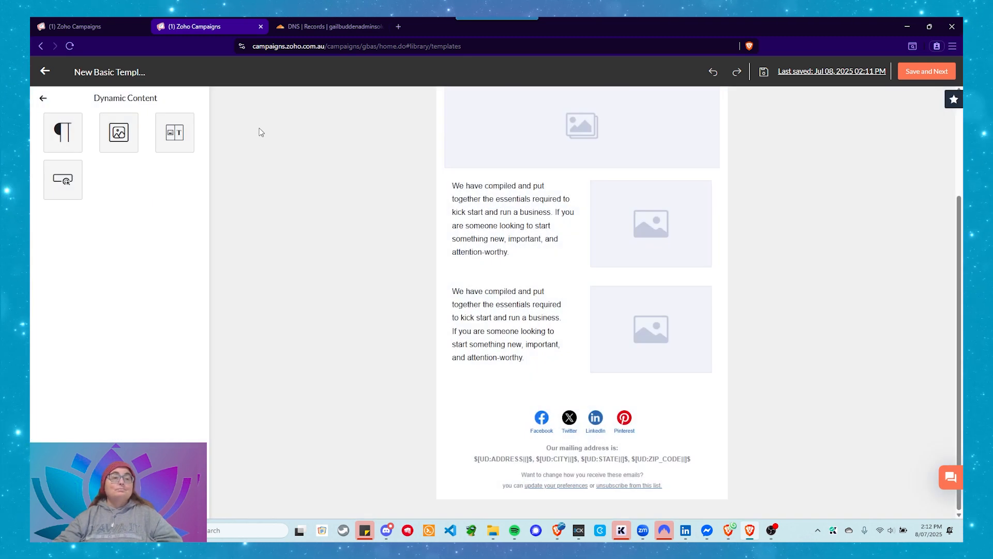
{"action": "left_click", "coordinate": [118, 132]}
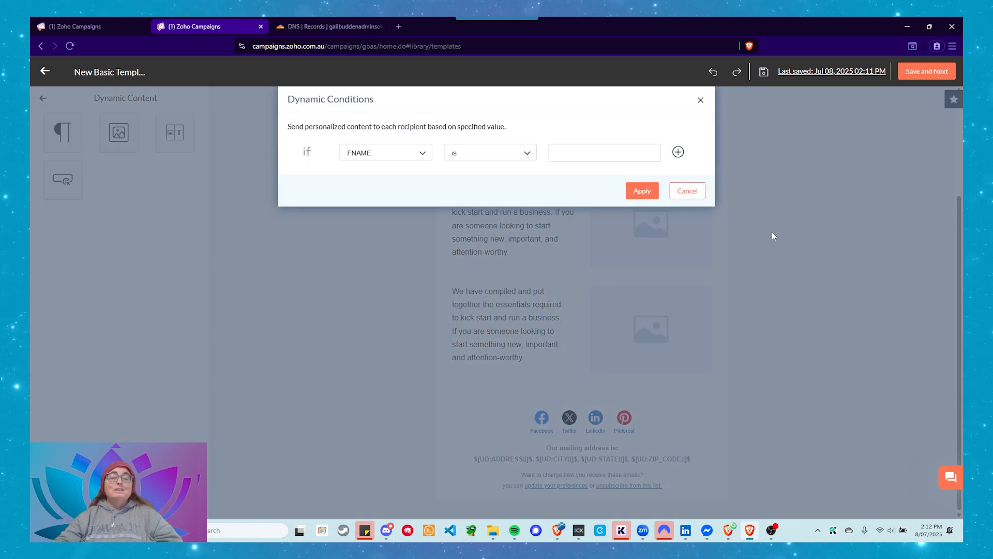
{"action": "left_click", "coordinate": [687, 191]}
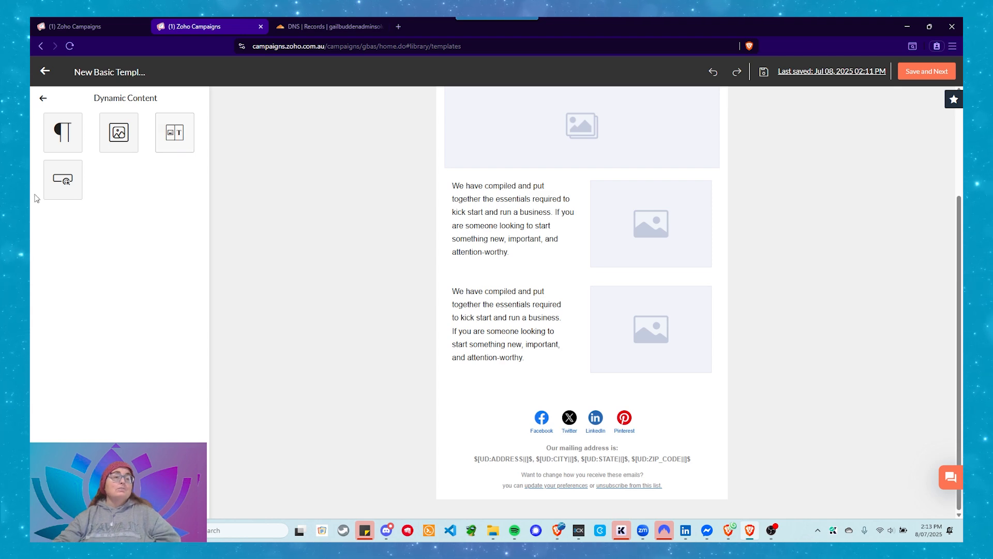
{"action": "left_click", "coordinate": [60, 193]}
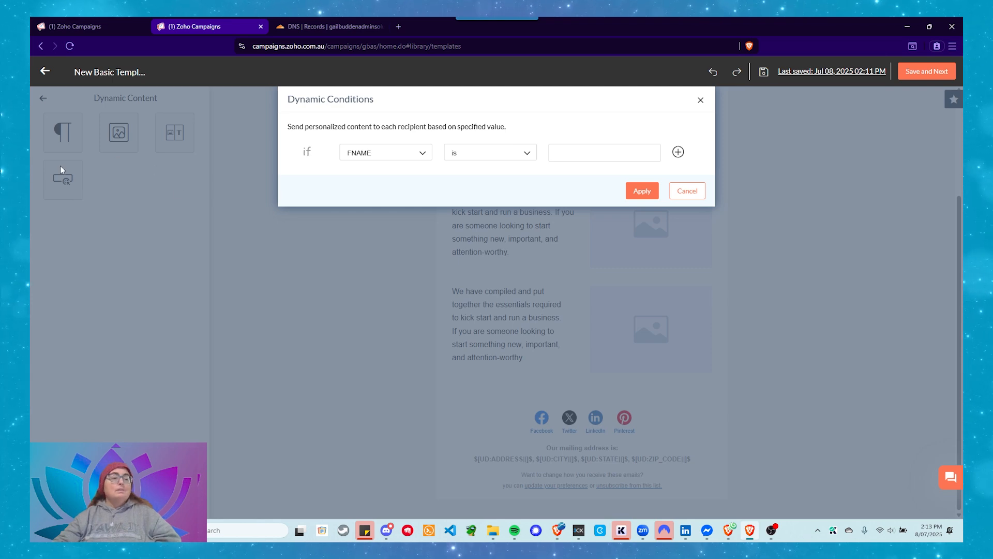
{"action": "left_click", "coordinate": [688, 191]}
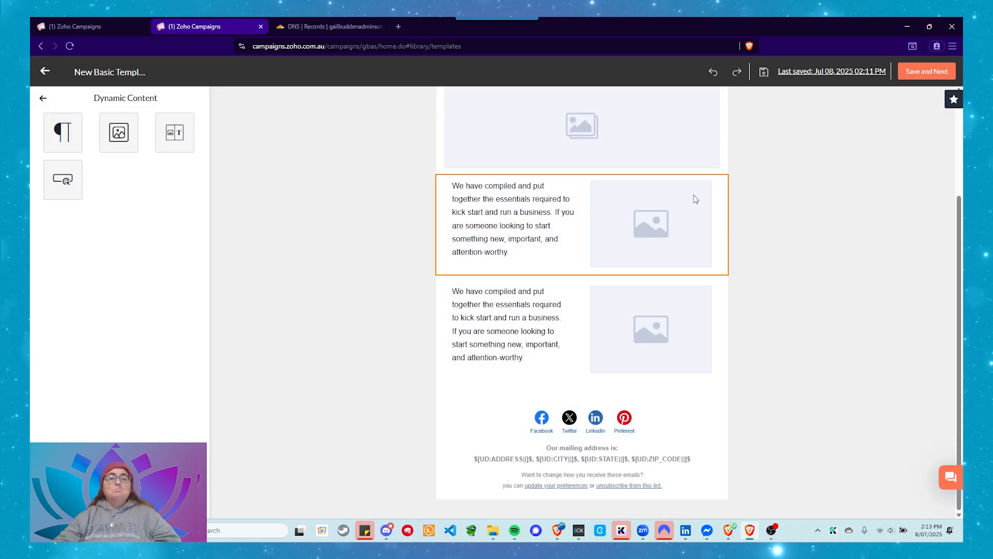
{"action": "scroll", "coordinate": [517, 277], "scroll_direction": "up", "scroll_amount": 3}
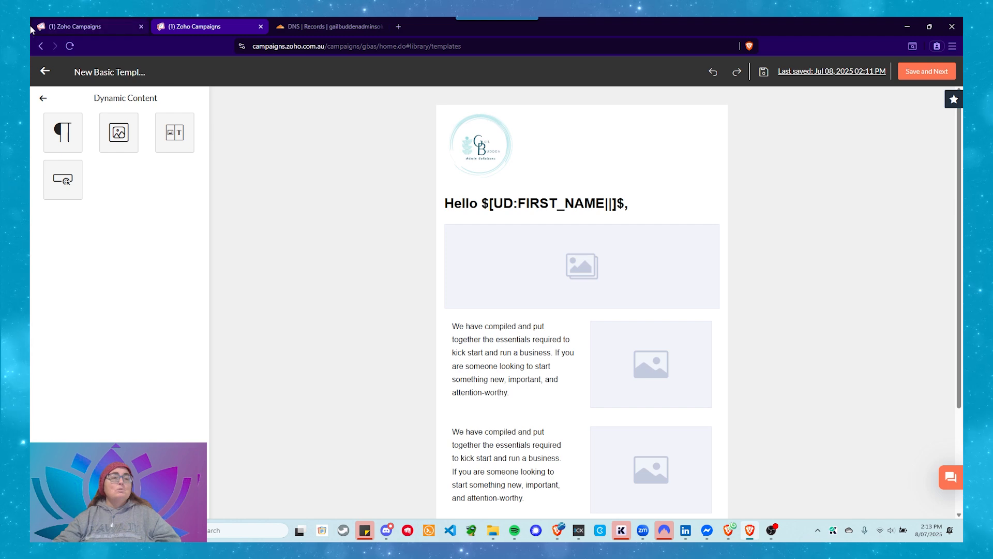
{"action": "left_click", "coordinate": [44, 99]}
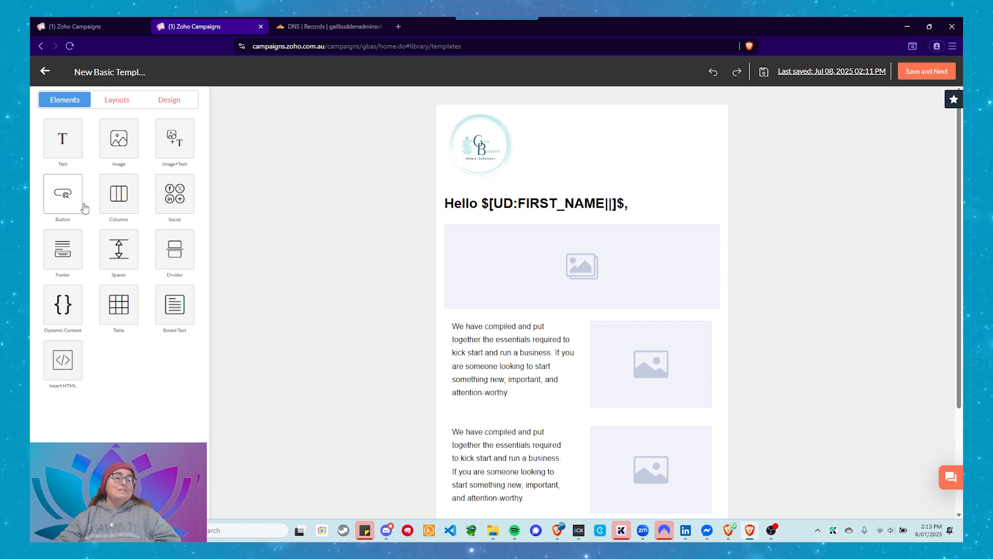
Add a Footer element at the end of the email, below the existing update preferences and unsubscribe text
{"action": "scroll", "coordinate": [300, 278], "scroll_direction": "down", "scroll_amount": 3}
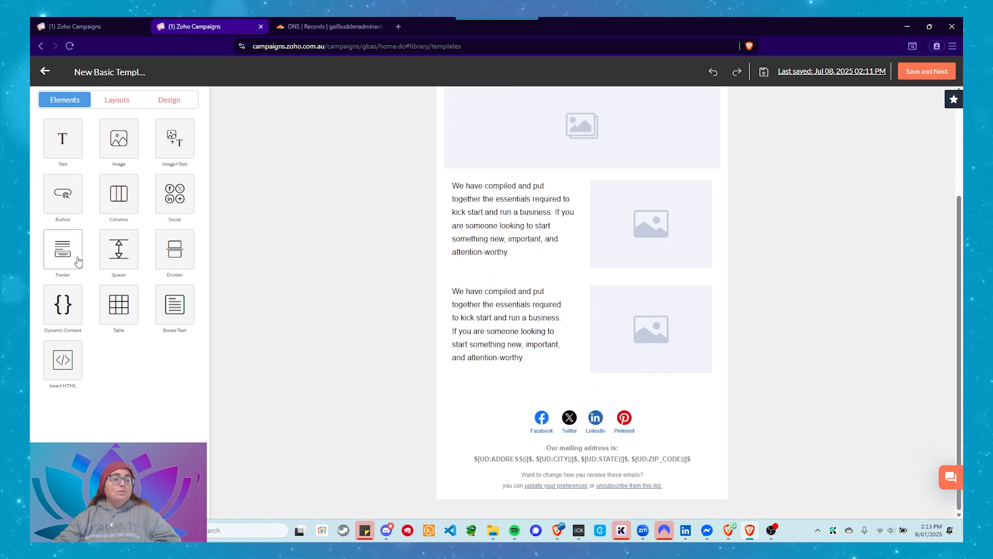
{"action": "left_click", "coordinate": [488, 474]}
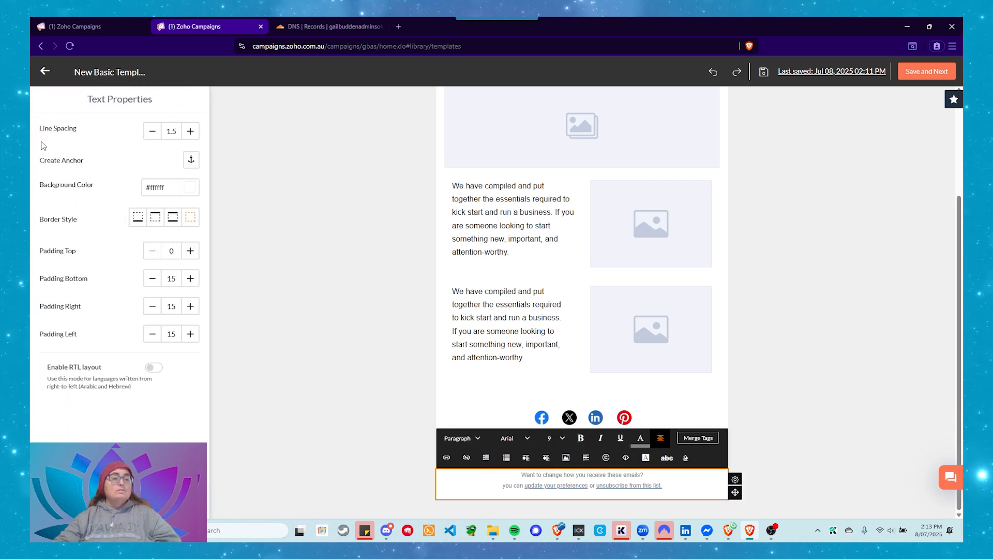
{"action": "left_click", "coordinate": [277, 165]}
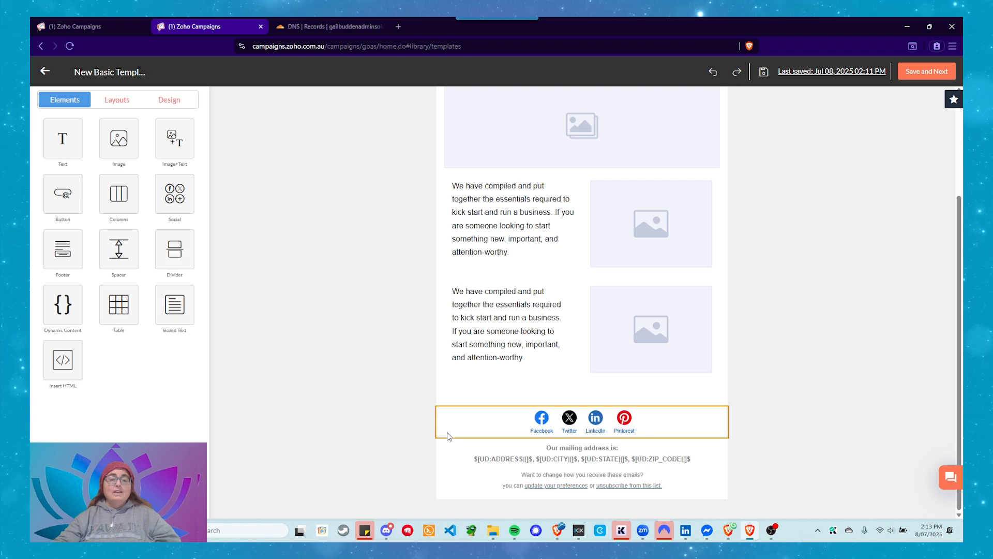
{"action": "left_click_drag", "start_coordinate": [68, 262], "coordinate": [299, 393]}
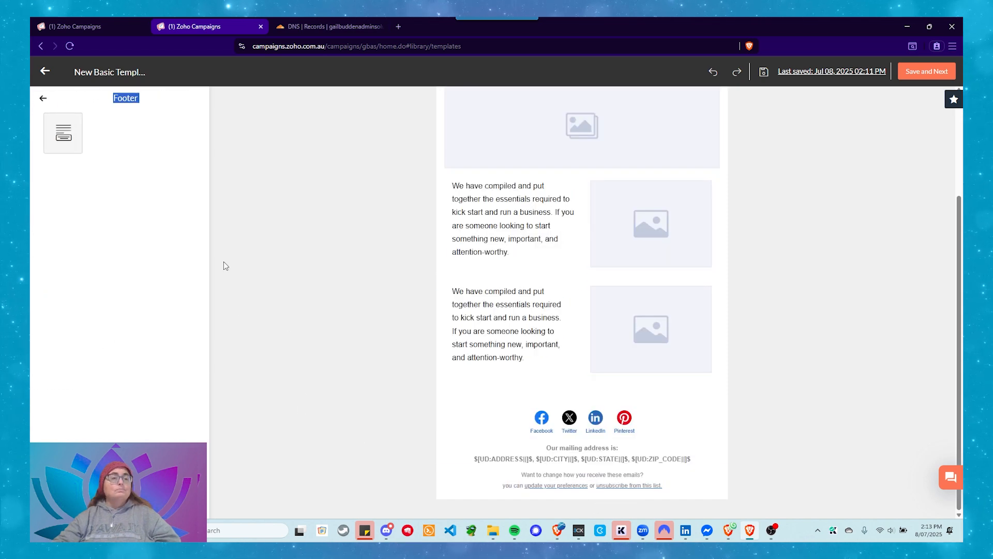
{"action": "left_click", "coordinate": [43, 98]}
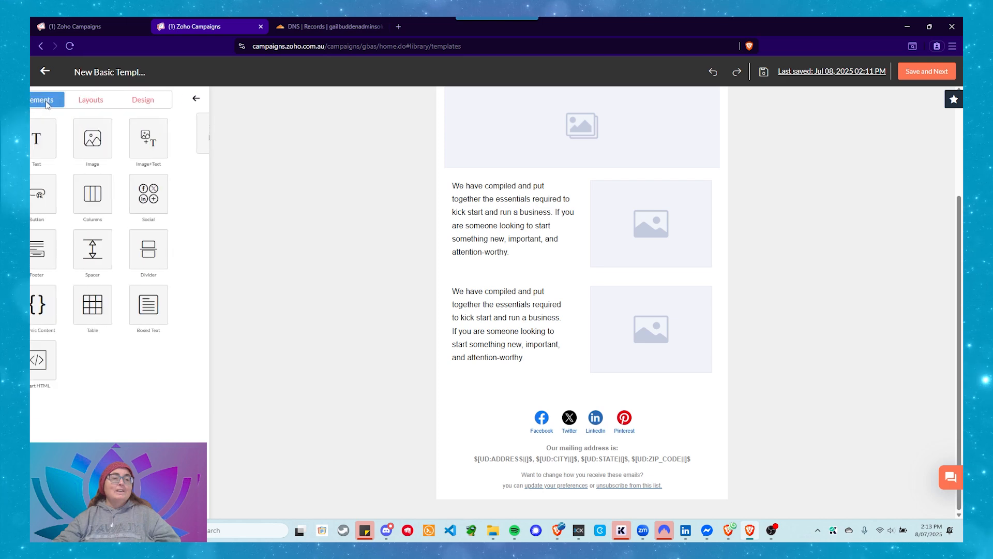
{"action": "left_click", "coordinate": [62, 251]}
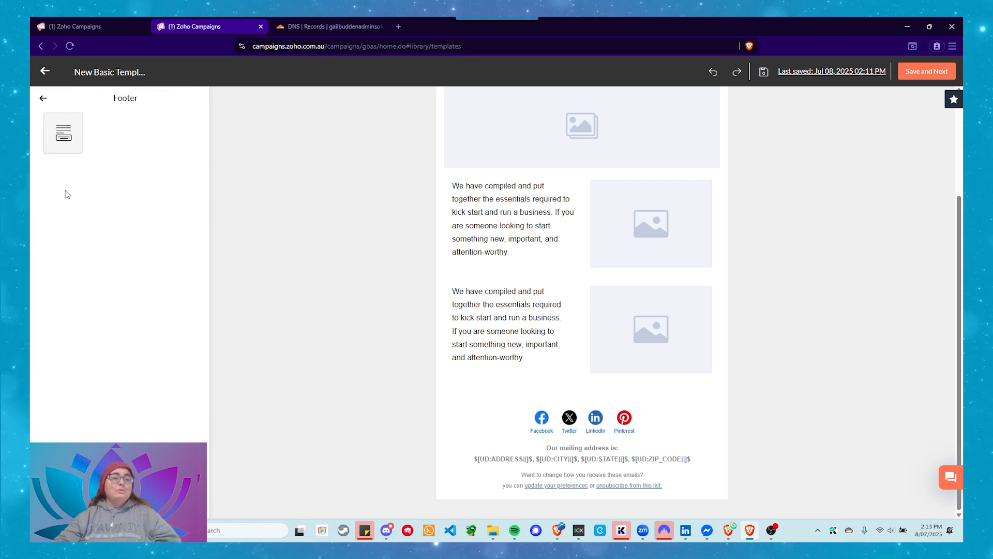
{"action": "left_click_drag", "start_coordinate": [60, 130], "coordinate": [602, 495]}
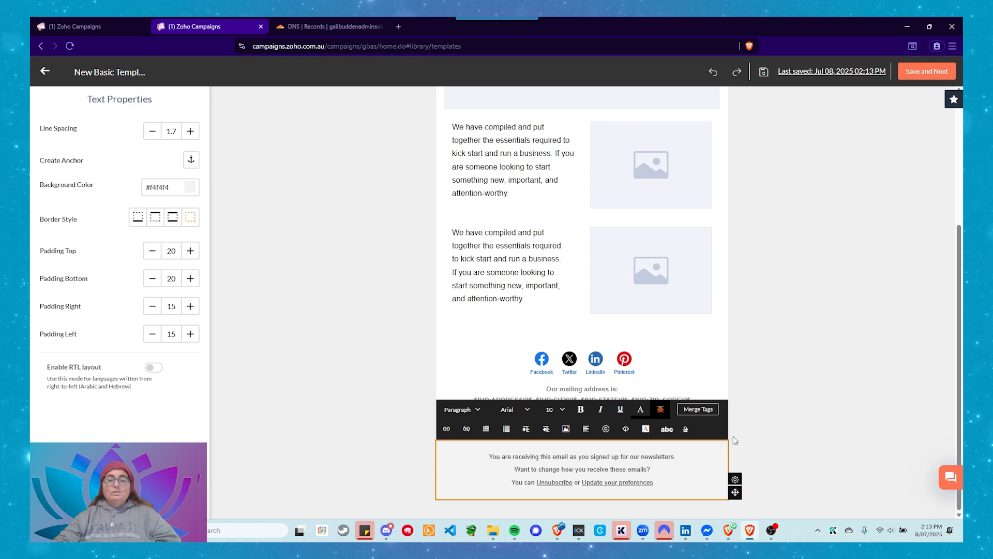
{"action": "left_click", "coordinate": [769, 391]}
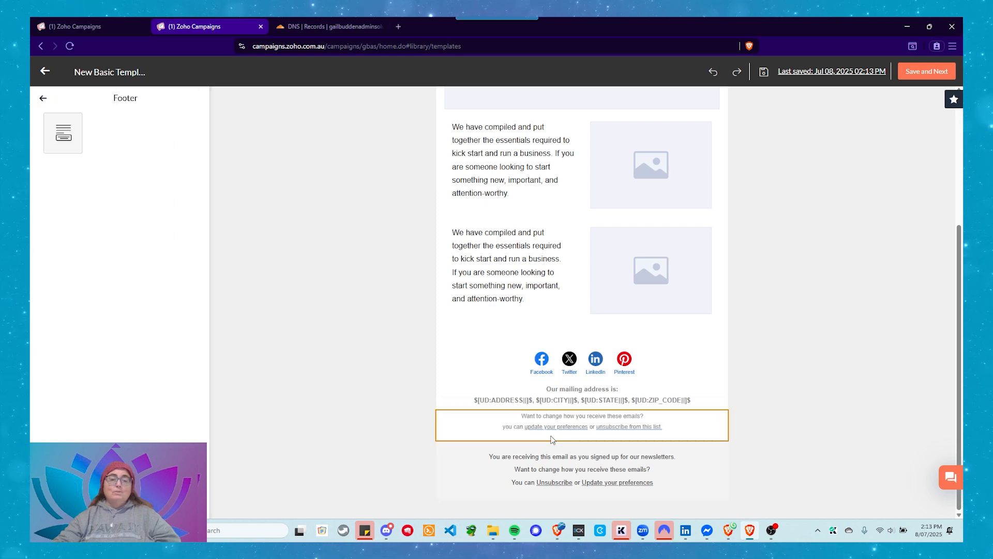
Delete the newly added grey footer block that starts with "You are receiving this email as you signed up for our newsletters."
{"action": "left_click", "coordinate": [489, 464]}
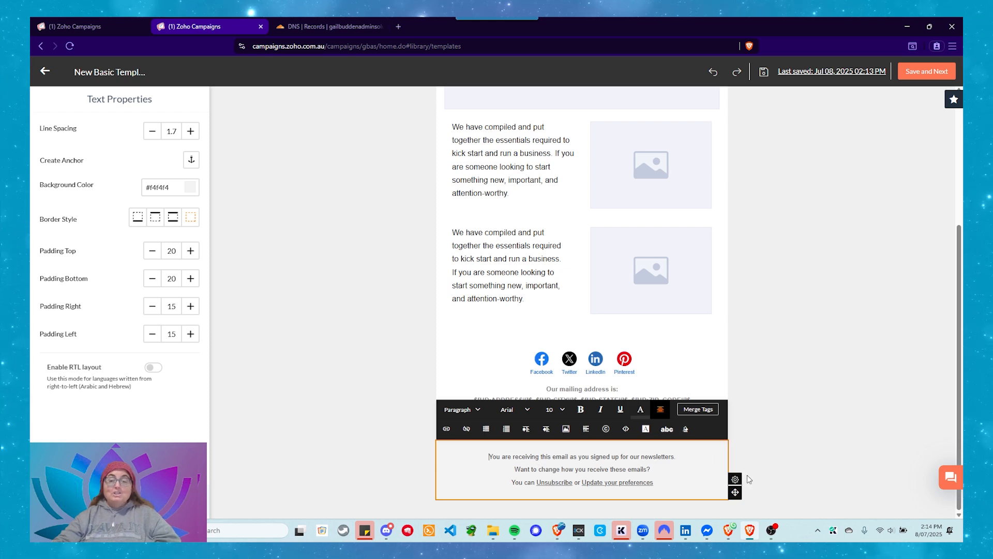
{"action": "mouse_move", "coordinate": [735, 479]}
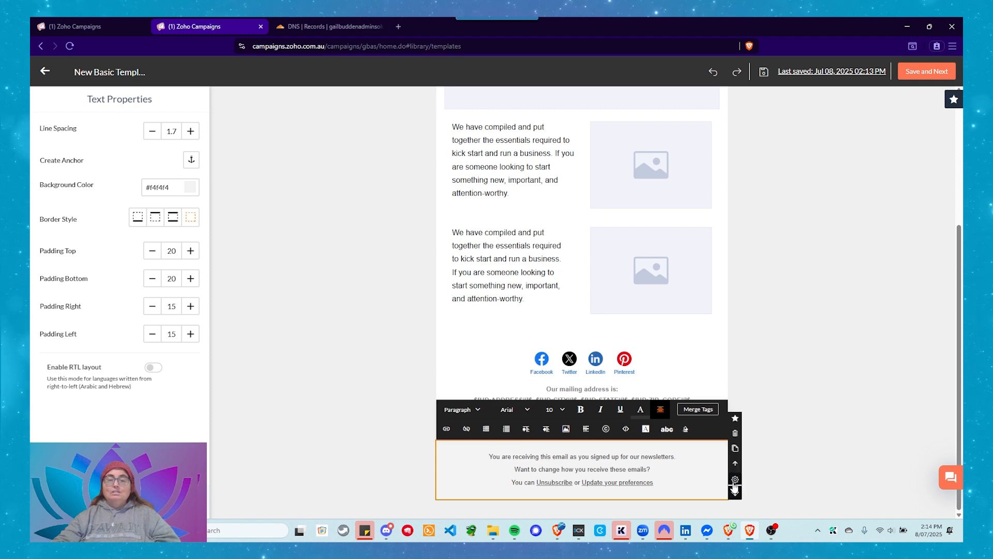
{"action": "left_click", "coordinate": [734, 439]}
{"action": "left_click", "coordinate": [594, 226]}
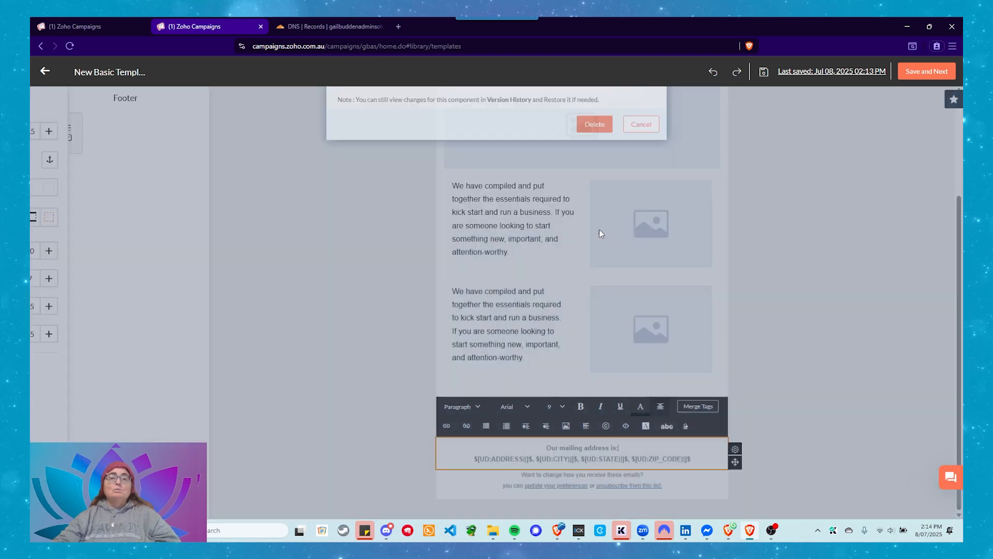
{"action": "left_click", "coordinate": [363, 379]}
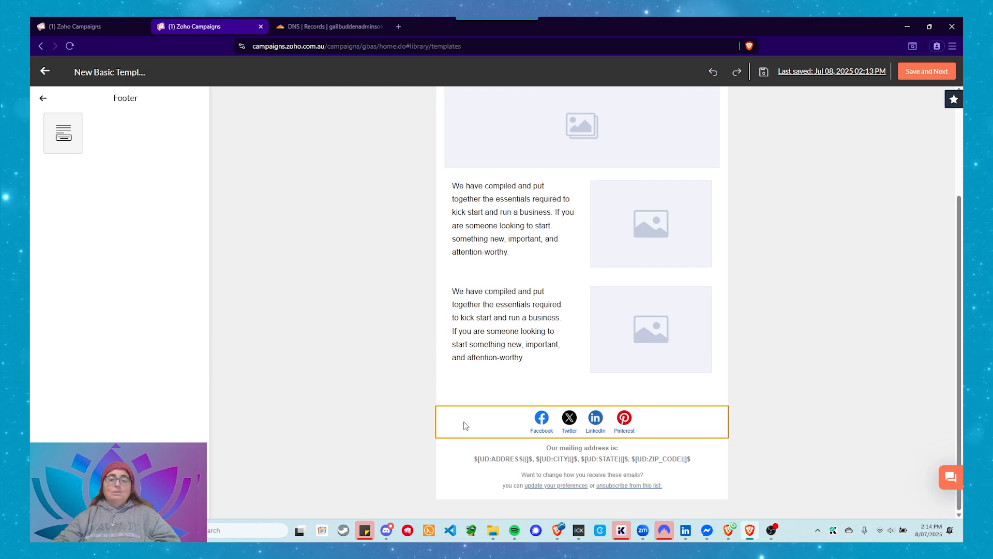
Review the template from the logo down to the footer and display the available layout blocks
{"action": "scroll", "coordinate": [381, 414], "scroll_direction": "up", "scroll_amount": 1}
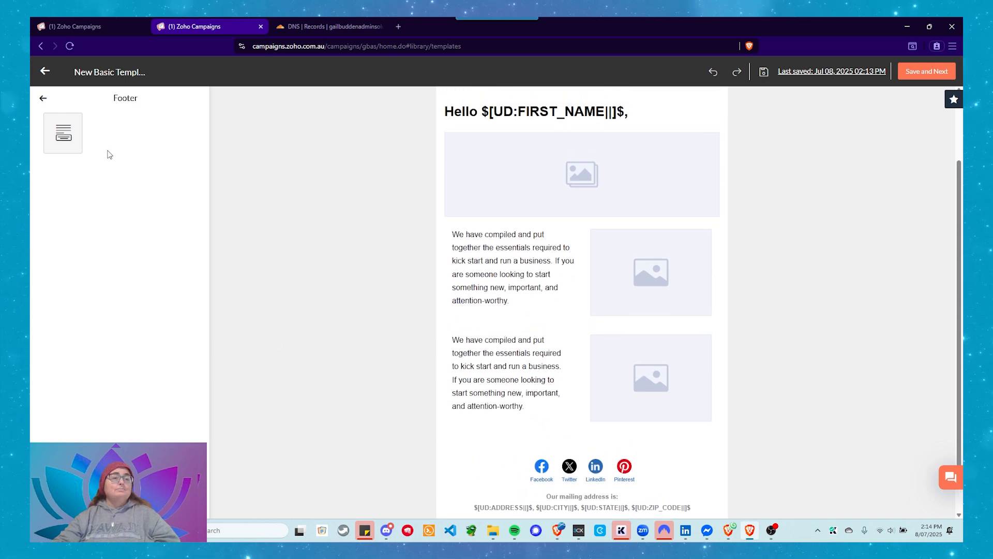
{"action": "left_click", "coordinate": [43, 98]}
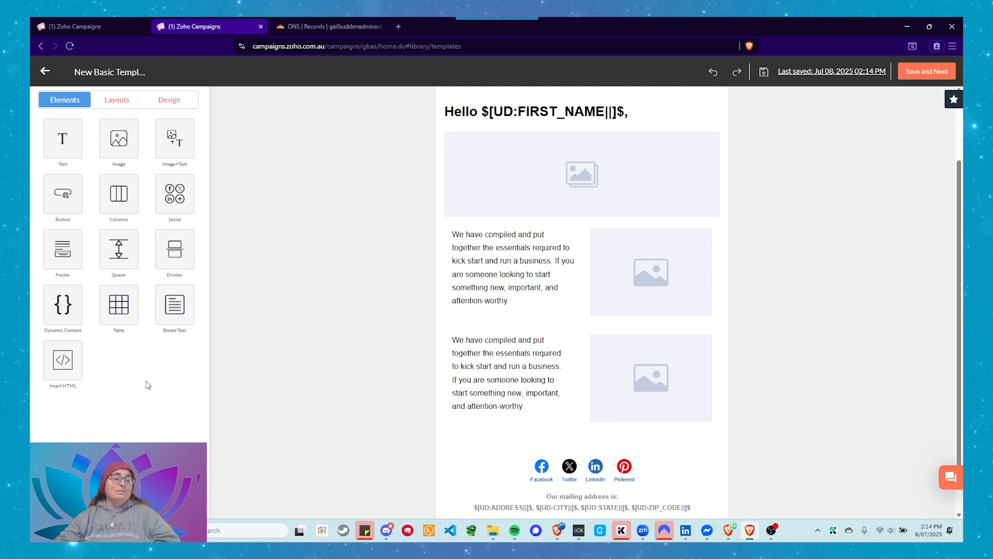
{"action": "scroll", "coordinate": [309, 350], "scroll_direction": "down", "scroll_amount": 2}
{"action": "scroll", "coordinate": [308, 349], "scroll_direction": "up", "scroll_amount": 4}
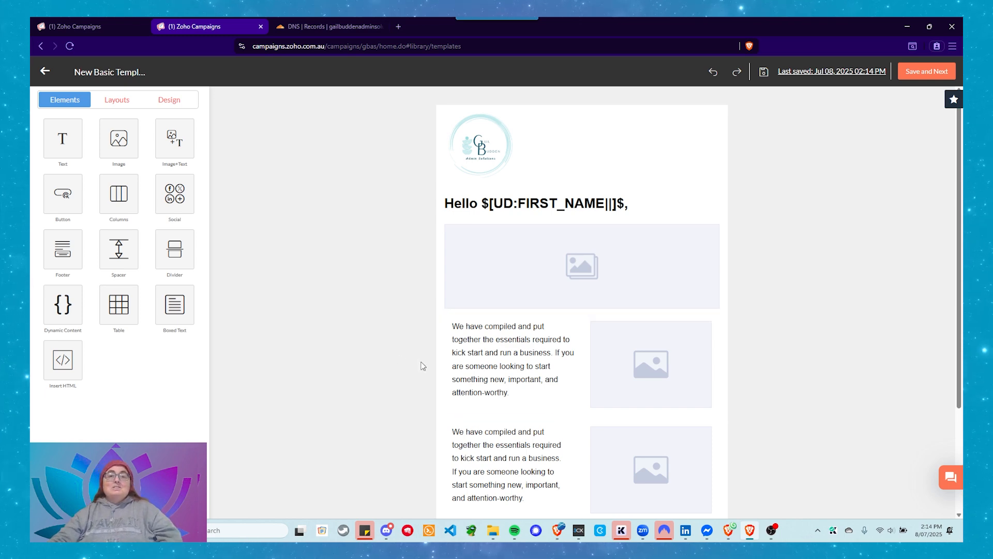
{"action": "scroll", "coordinate": [419, 372], "scroll_direction": "down", "scroll_amount": 3}
{"action": "scroll", "coordinate": [422, 377], "scroll_direction": "up", "scroll_amount": 3}
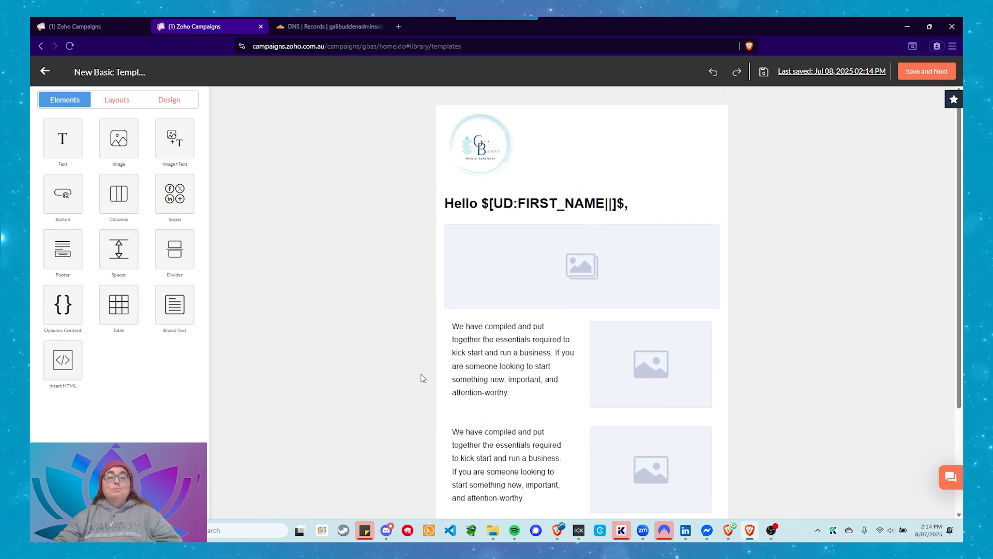
{"action": "left_click", "coordinate": [117, 100]}
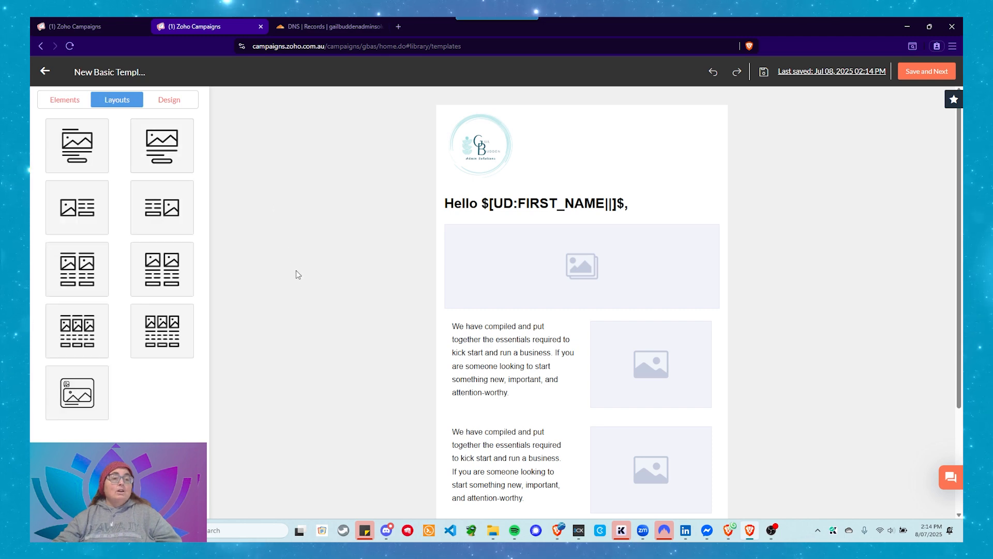
Insert the layout with image on one side and text on the other between the two text-and-image rows, with a 49:51 column size
{"action": "scroll", "coordinate": [310, 217], "scroll_direction": "down", "scroll_amount": 5}
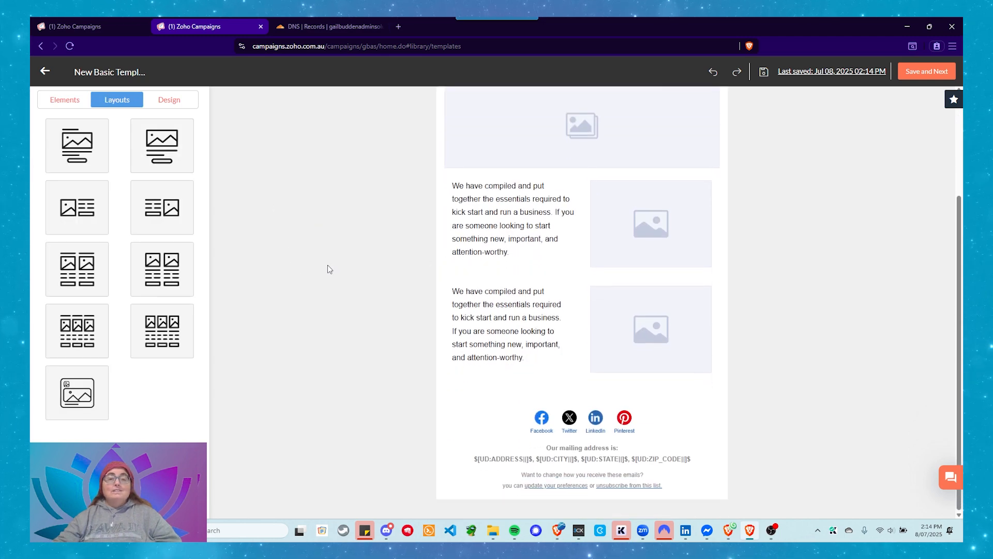
{"action": "scroll", "coordinate": [331, 272], "scroll_direction": "up", "scroll_amount": 2}
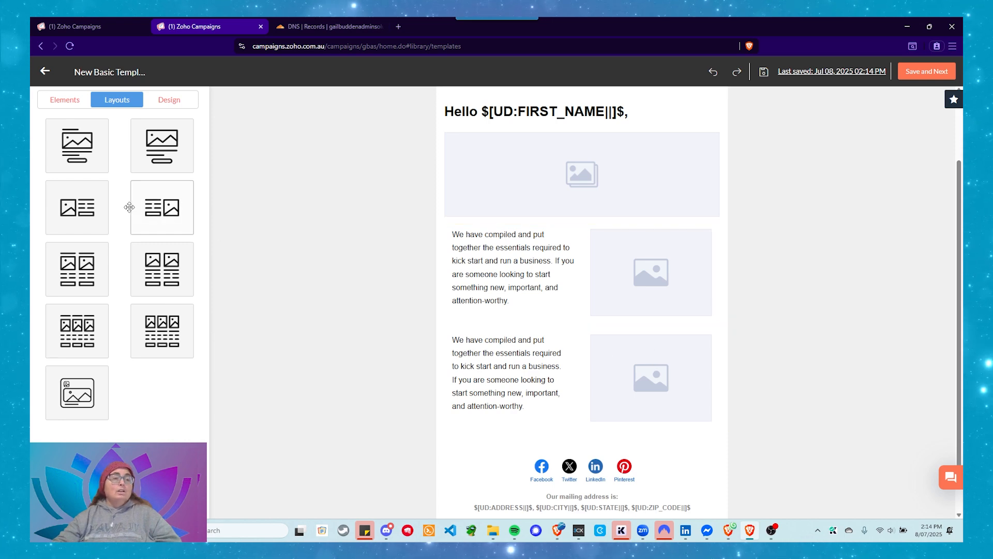
{"action": "left_click_drag", "start_coordinate": [74, 220], "coordinate": [588, 344]}
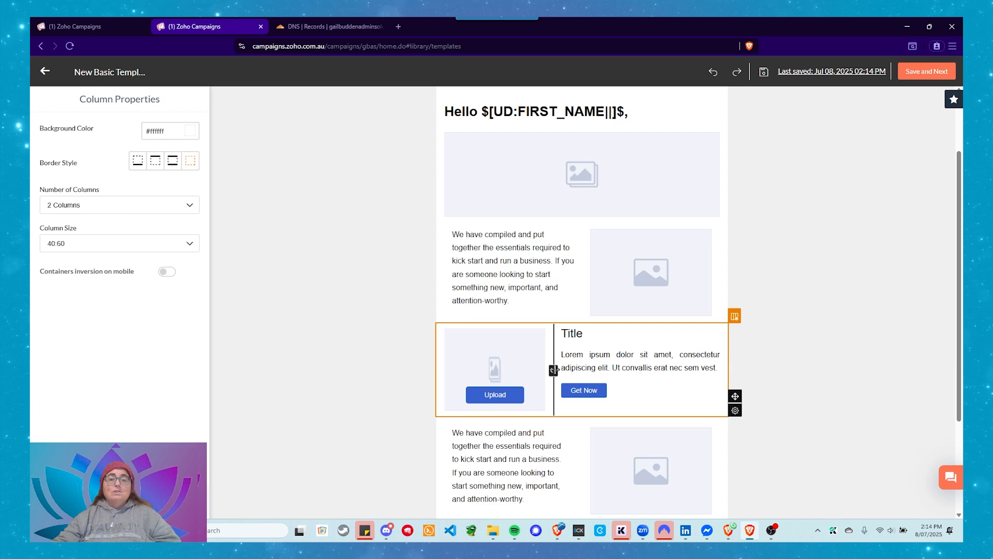
{"action": "left_click_drag", "start_coordinate": [554, 369], "coordinate": [580, 371]}
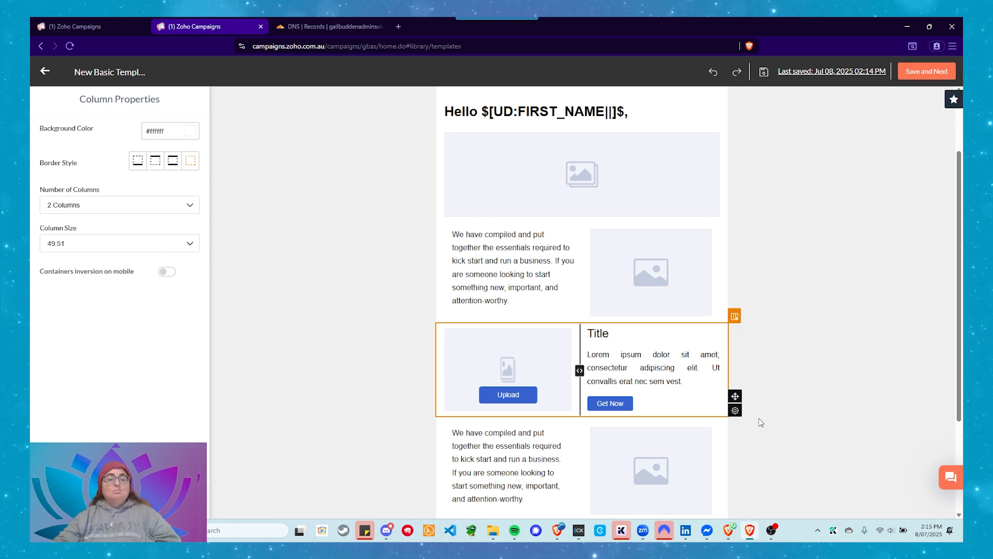
{"action": "scroll", "coordinate": [746, 417], "scroll_direction": "down", "scroll_amount": 3}
{"action": "scroll", "coordinate": [750, 417], "scroll_direction": "up", "scroll_amount": 3}
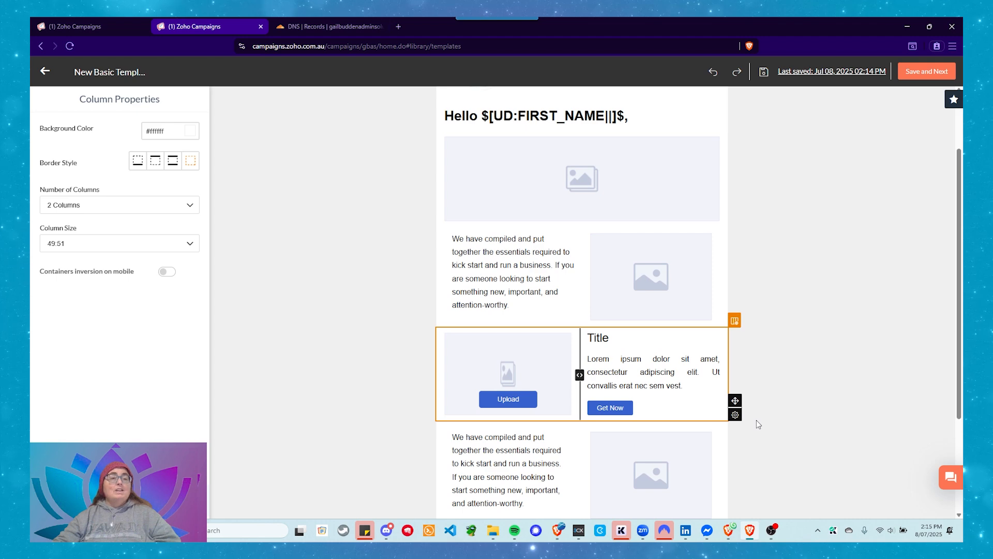
{"action": "left_click", "coordinate": [286, 254]}
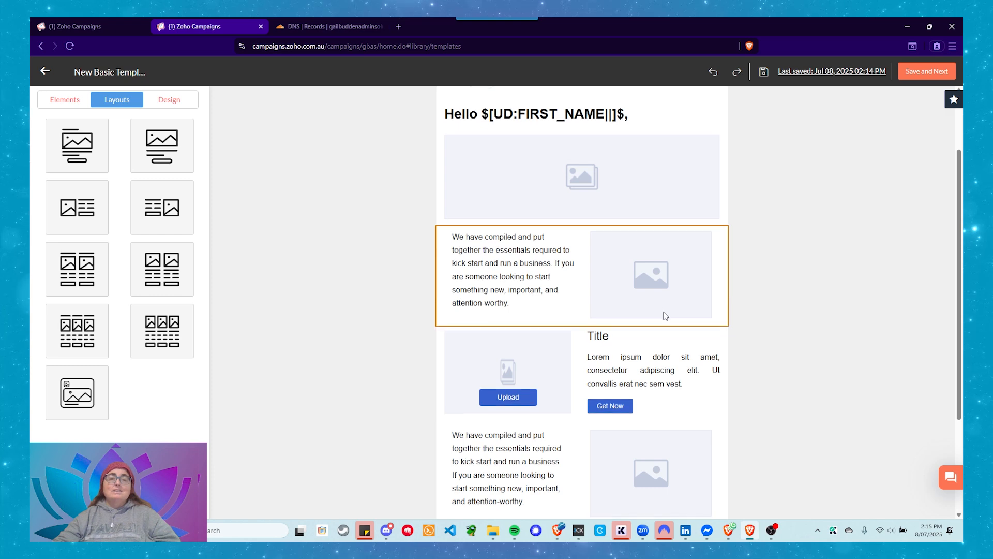
Examine the alternating image and text rows and view the image properties of the first row's placeholder
{"action": "scroll", "coordinate": [663, 315], "scroll_direction": "down", "scroll_amount": 3}
{"action": "scroll", "coordinate": [664, 321], "scroll_direction": "up", "scroll_amount": 4}
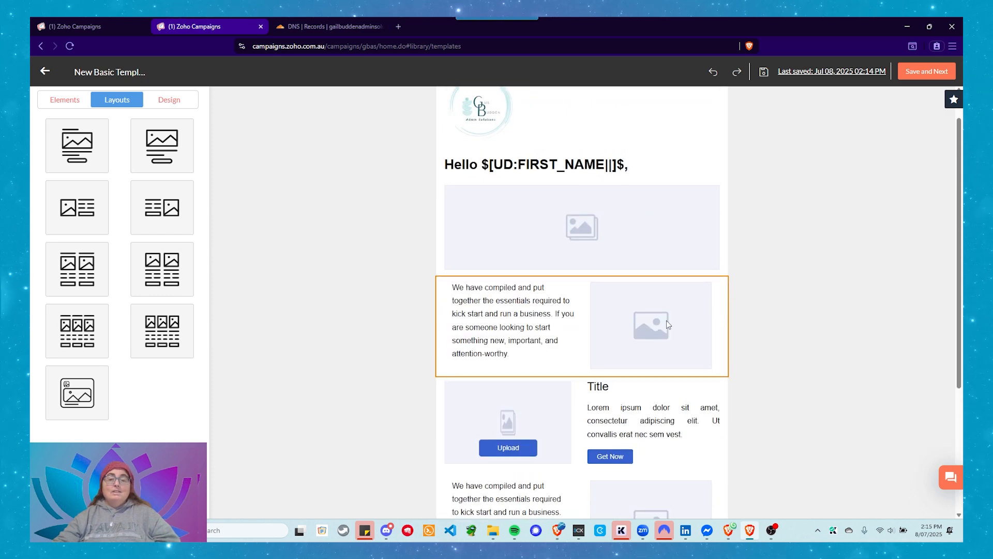
{"action": "scroll", "coordinate": [673, 326], "scroll_direction": "up", "scroll_amount": 1}
{"action": "scroll", "coordinate": [672, 326], "scroll_direction": "down", "scroll_amount": 2}
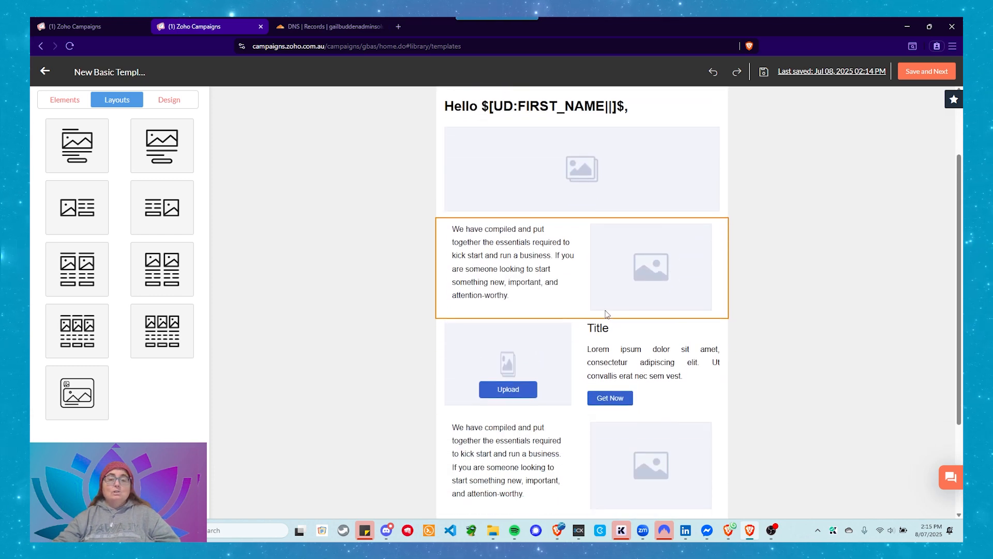
{"action": "left_click", "coordinate": [649, 295]}
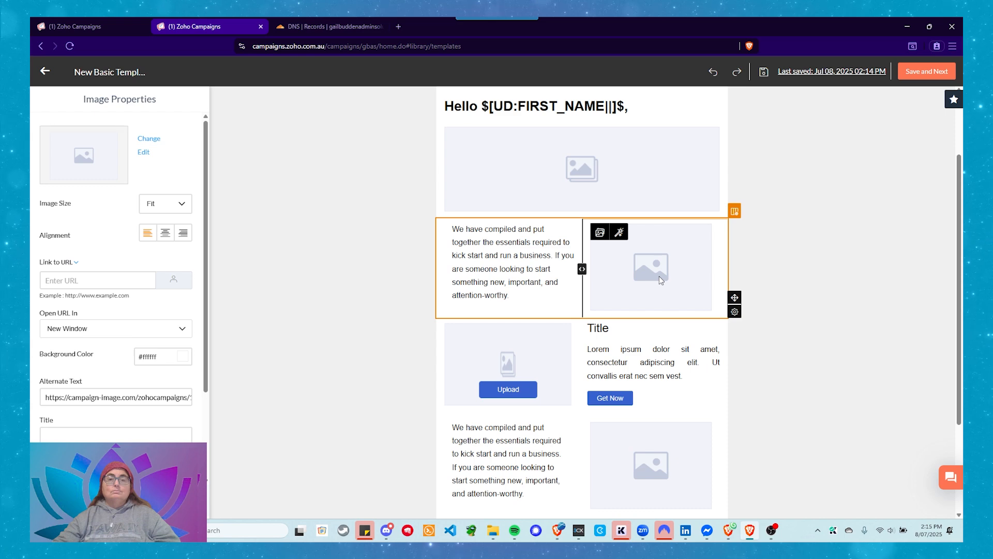
{"action": "left_click", "coordinate": [315, 250]}
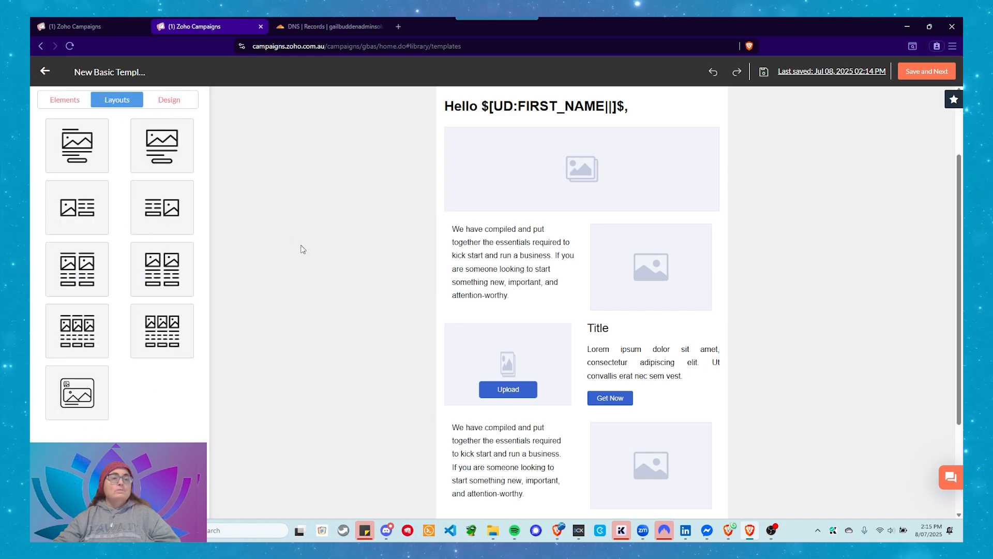
Try a light peach inner color on the template and restore it to white #ffffff
{"action": "left_click", "coordinate": [176, 101]}
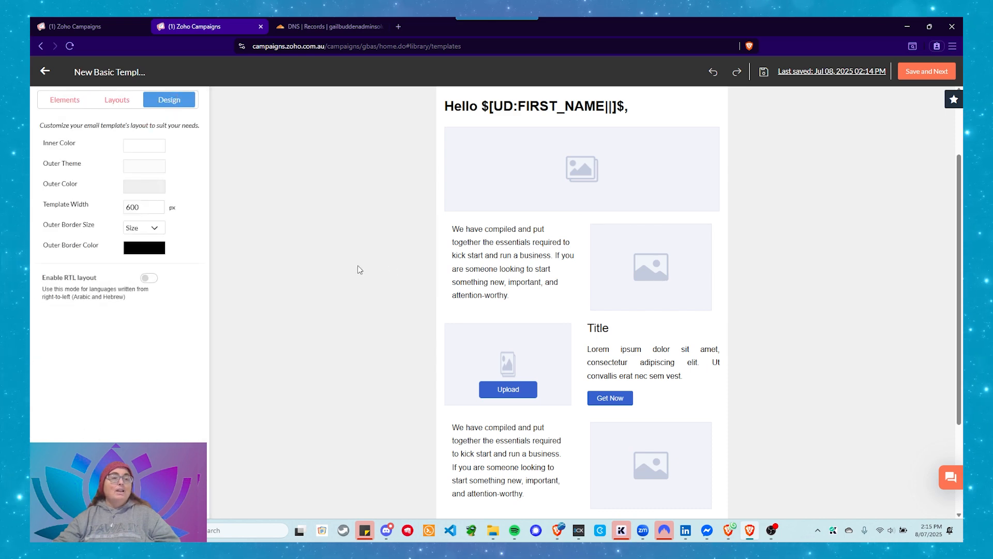
{"action": "scroll", "coordinate": [350, 301], "scroll_direction": "up", "scroll_amount": 2}
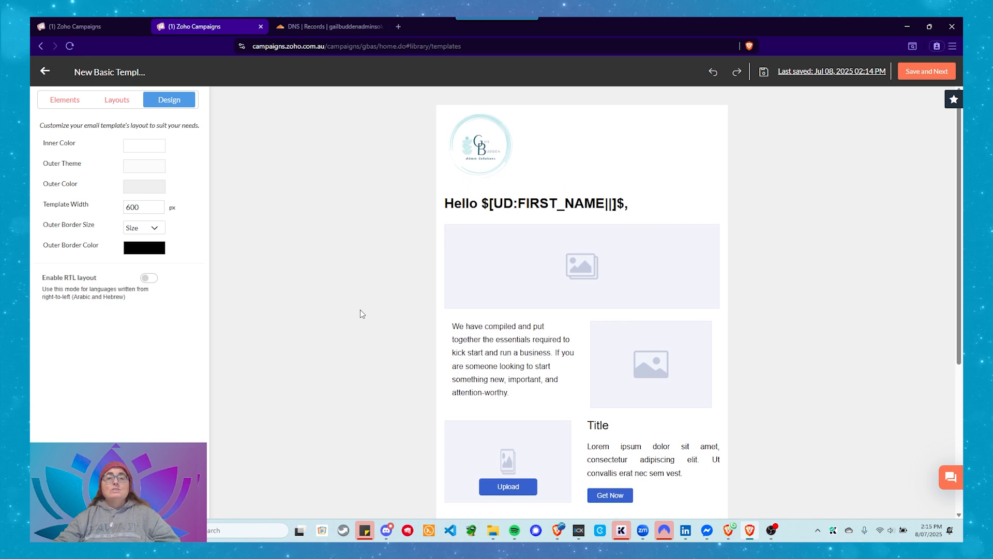
{"action": "left_click", "coordinate": [145, 147]}
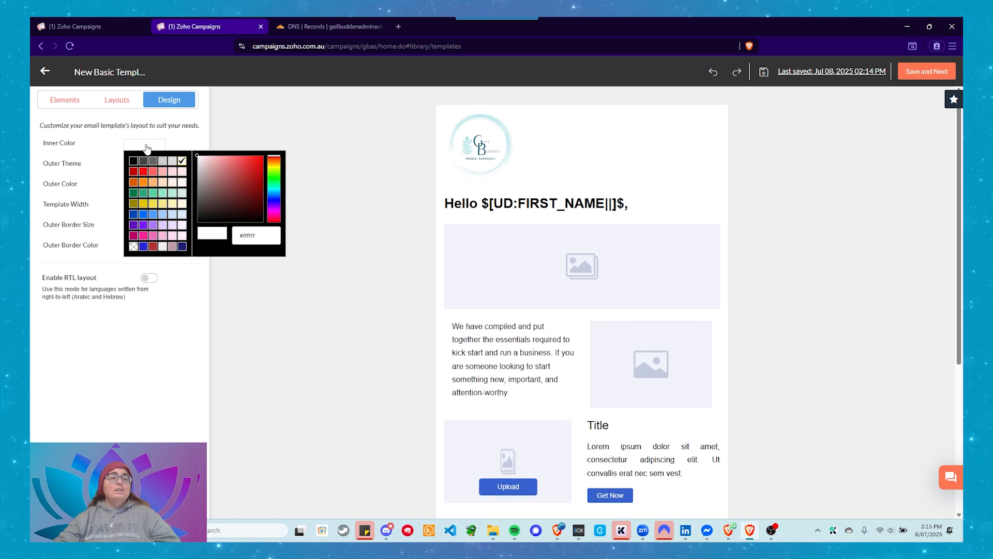
{"action": "left_click", "coordinate": [171, 184]}
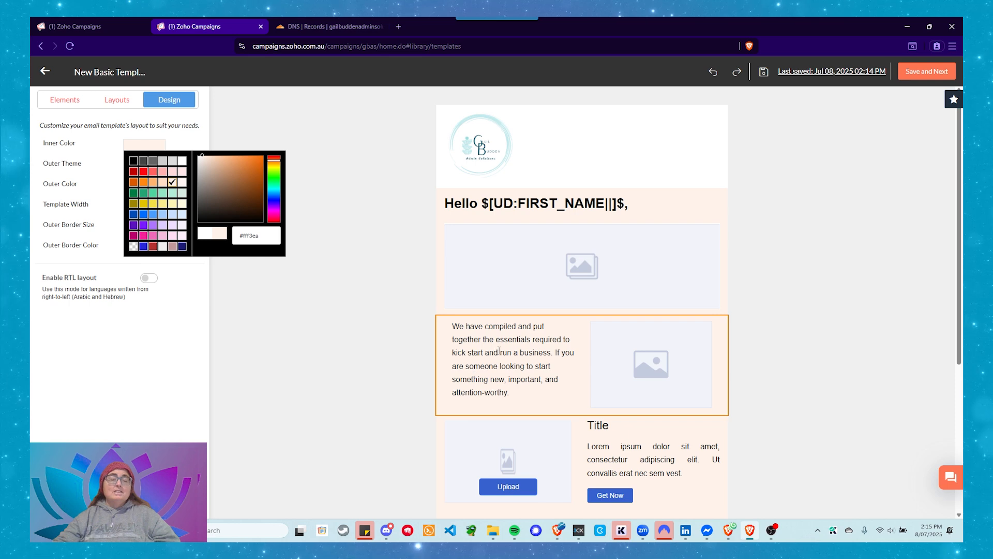
{"action": "left_click", "coordinate": [184, 162]}
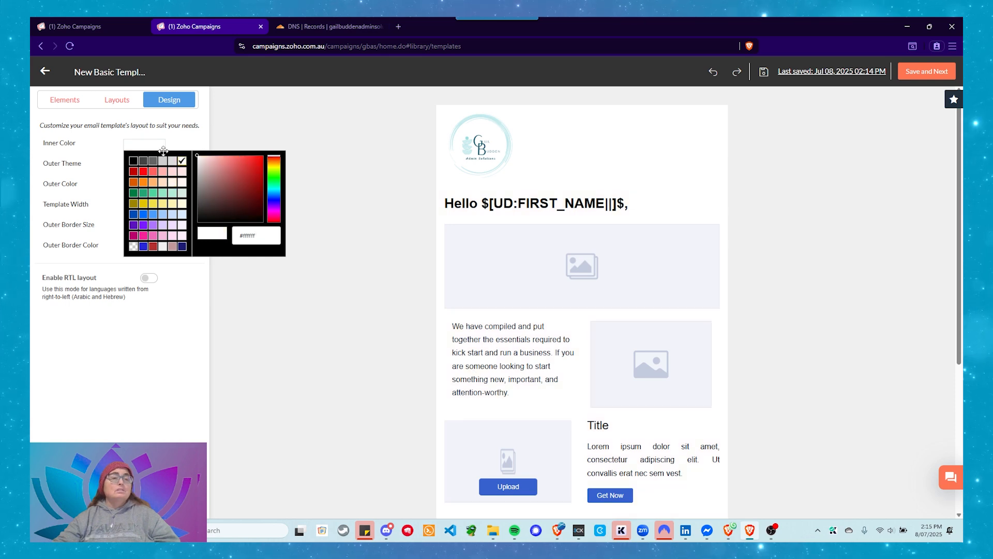
{"action": "left_click", "coordinate": [178, 144]}
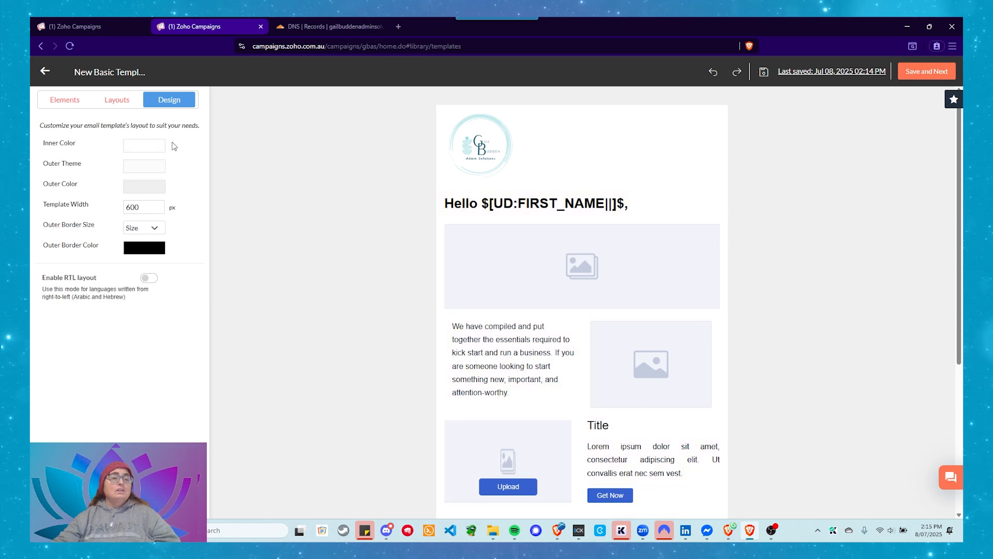
Try the light blue lattice, teal swirl and blue bubble patterns as the email's outer theme
{"action": "left_click", "coordinate": [141, 174]}
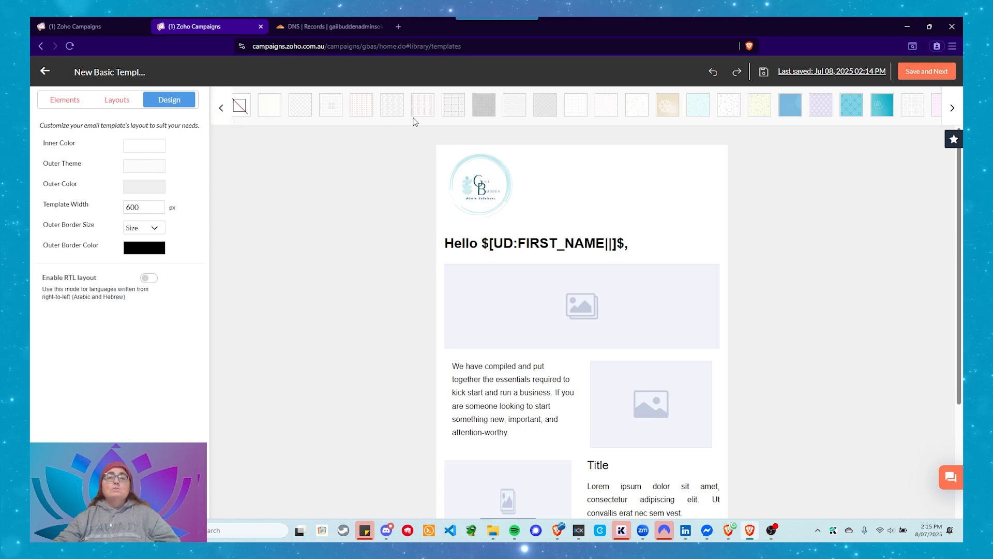
{"action": "left_click", "coordinate": [850, 105]}
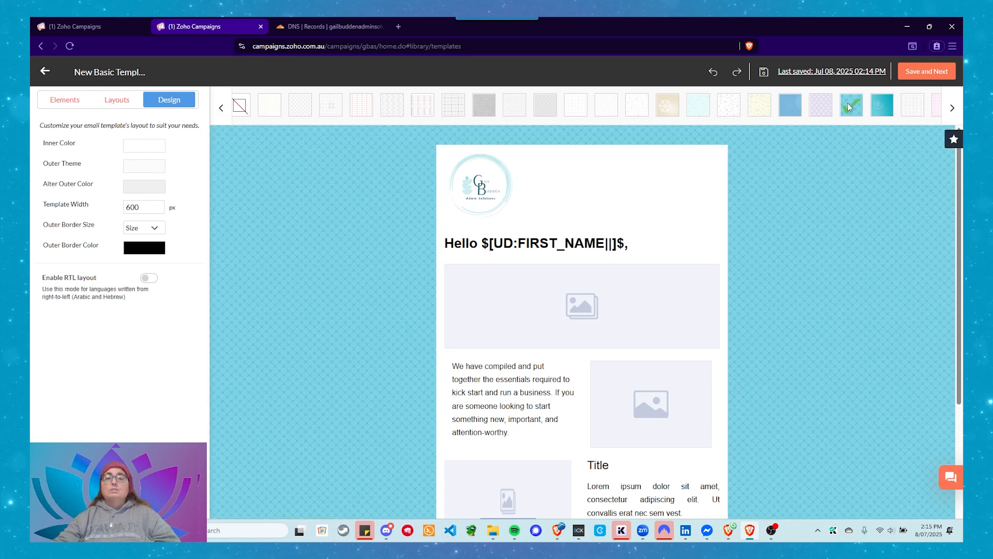
{"action": "left_click", "coordinate": [873, 107]}
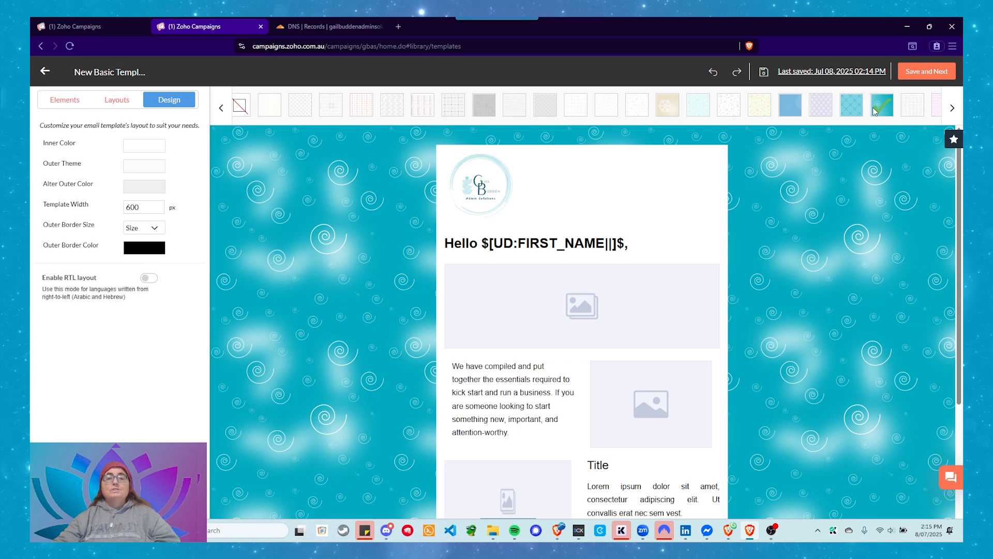
{"action": "left_click", "coordinate": [797, 106]}
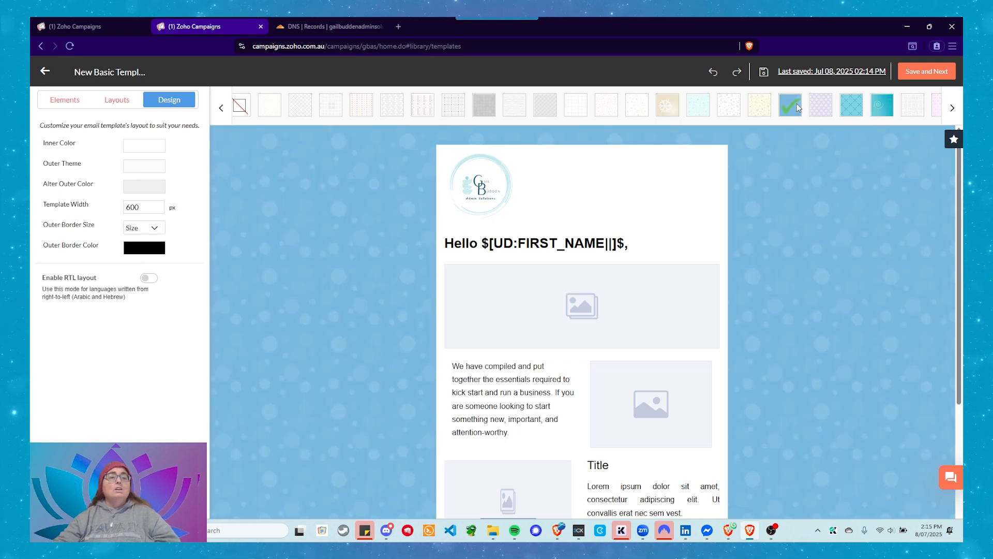
Browse the remaining outer theme patterns and return to the start of the pattern list
{"action": "left_click", "coordinate": [953, 110]}
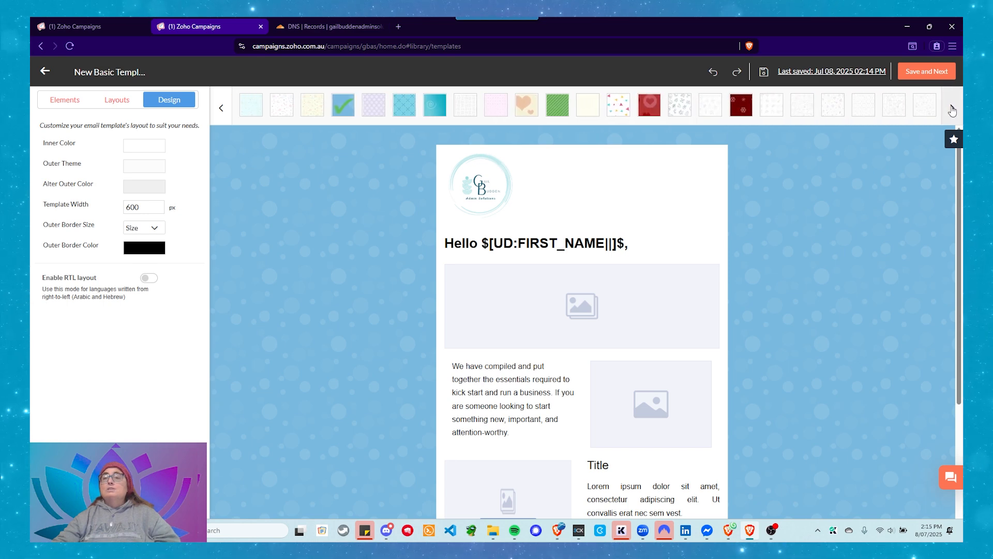
{"action": "left_click", "coordinate": [953, 110]}
{"action": "left_click", "coordinate": [951, 110]}
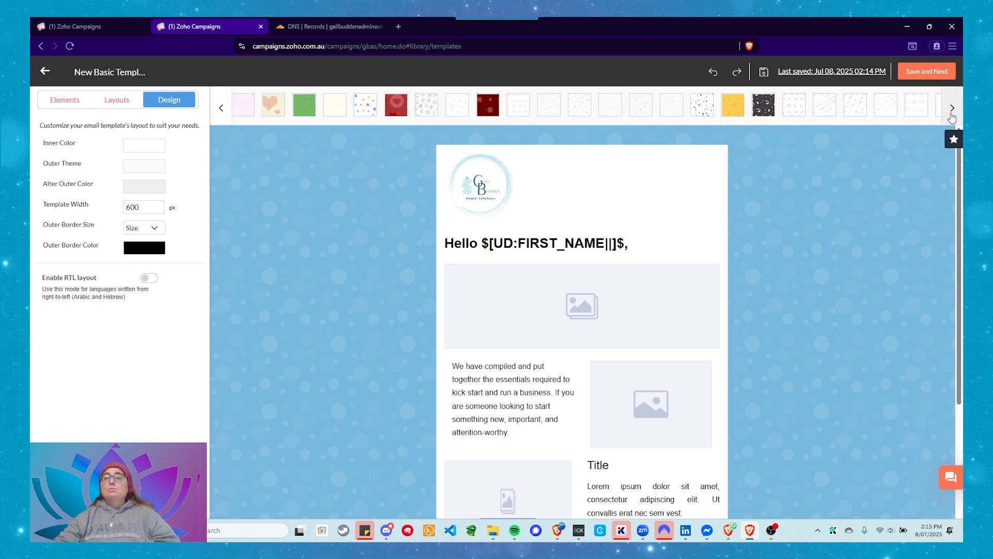
{"action": "left_click", "coordinate": [951, 110]}
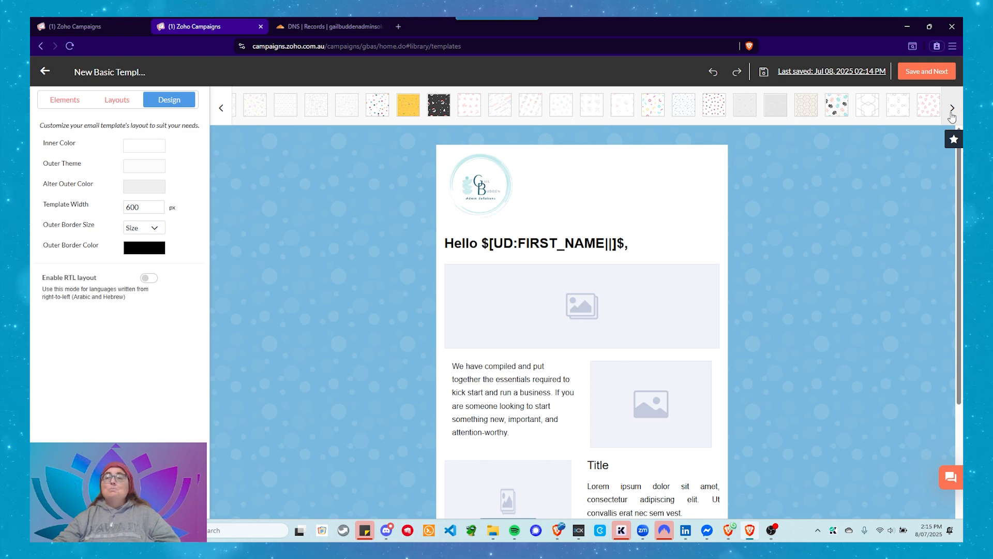
{"action": "left_click", "coordinate": [220, 113]}
{"action": "left_click", "coordinate": [222, 112]}
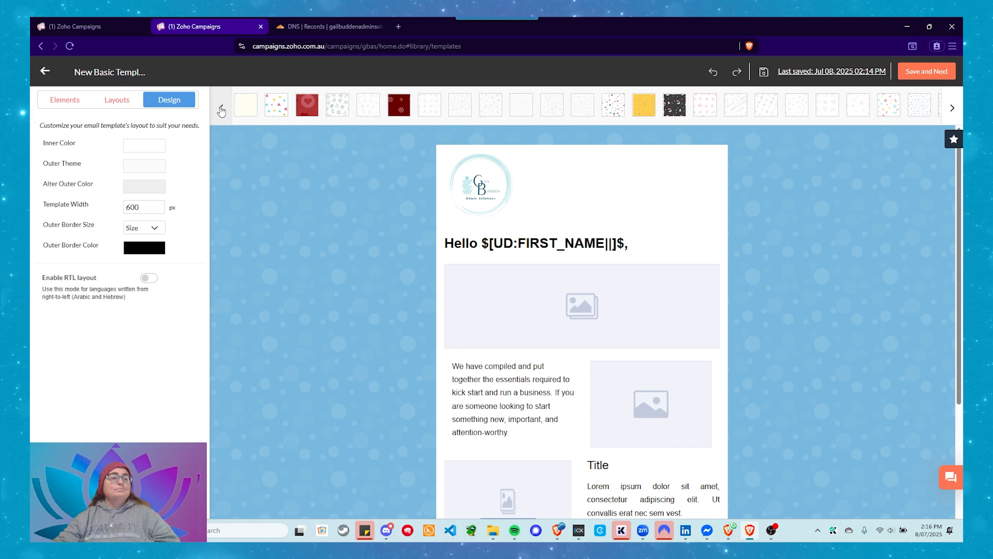
{"action": "left_click", "coordinate": [221, 112]}
{"action": "left_click", "coordinate": [221, 113]}
{"action": "left_click", "coordinate": [221, 113]}
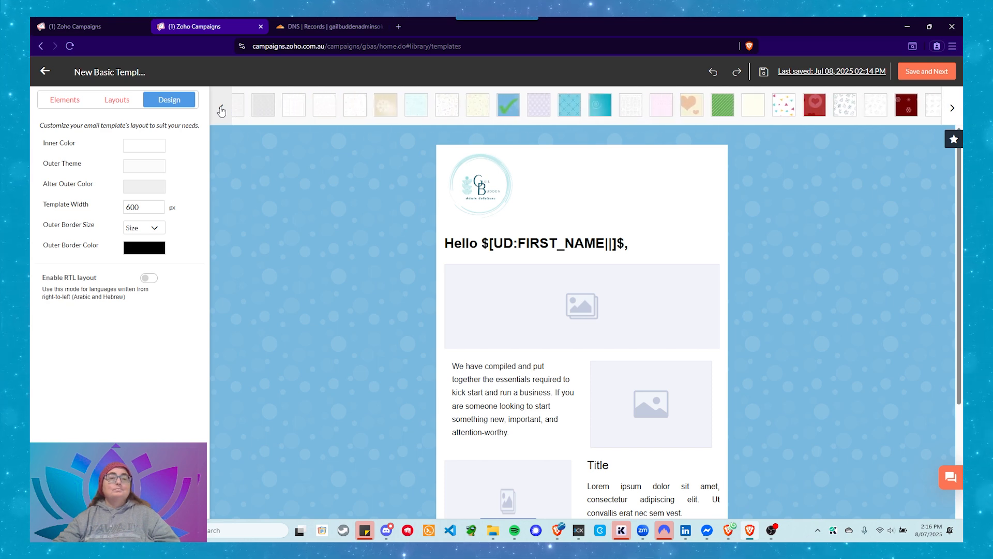
{"action": "left_click", "coordinate": [221, 113]}
{"action": "left_click", "coordinate": [220, 111]}
{"action": "left_click", "coordinate": [221, 111]}
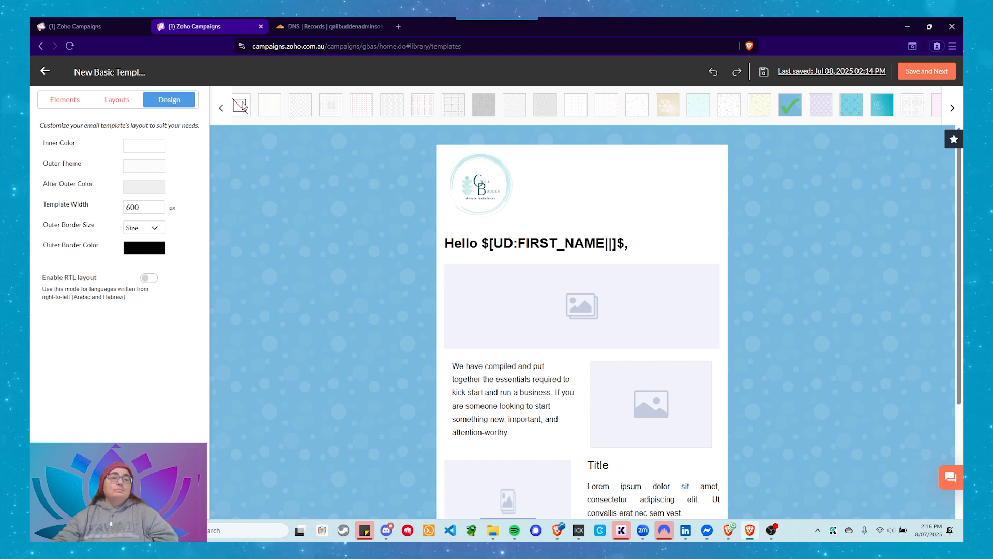
Clear the outer theme pattern, including a trial of the first pale pattern, and set the outer color to grey #cecece
{"action": "left_click", "coordinate": [241, 106]}
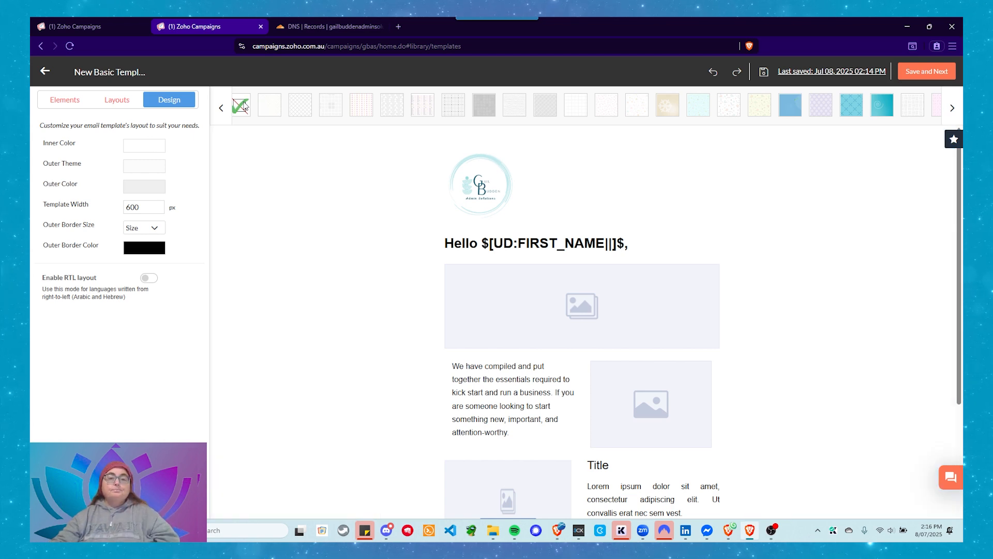
{"action": "left_click", "coordinate": [271, 106]}
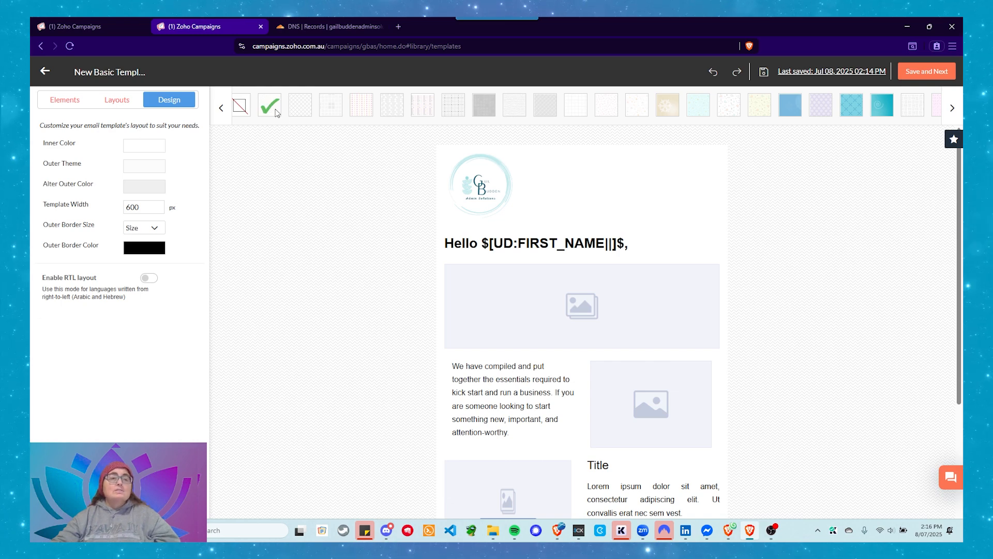
{"action": "left_click", "coordinate": [243, 111]}
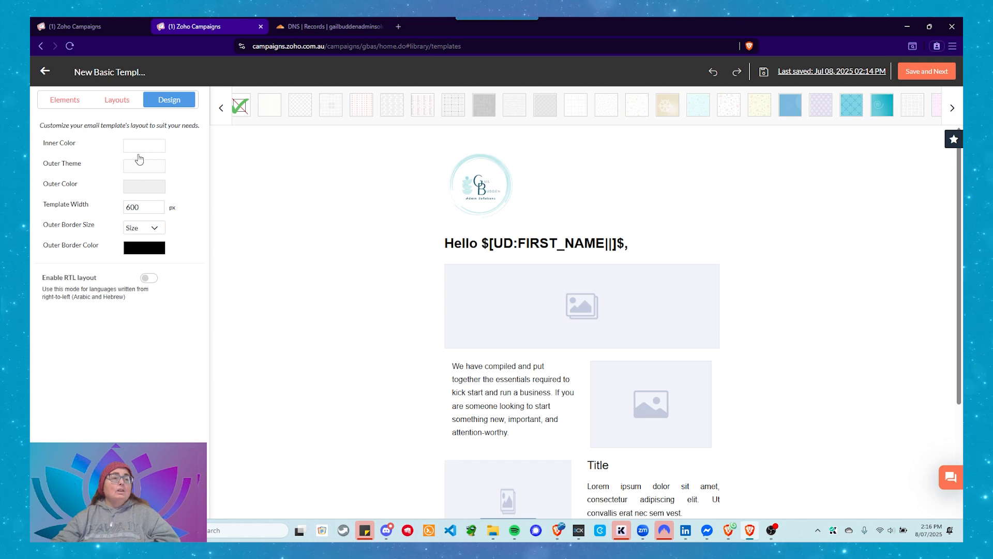
{"action": "left_click", "coordinate": [138, 187]}
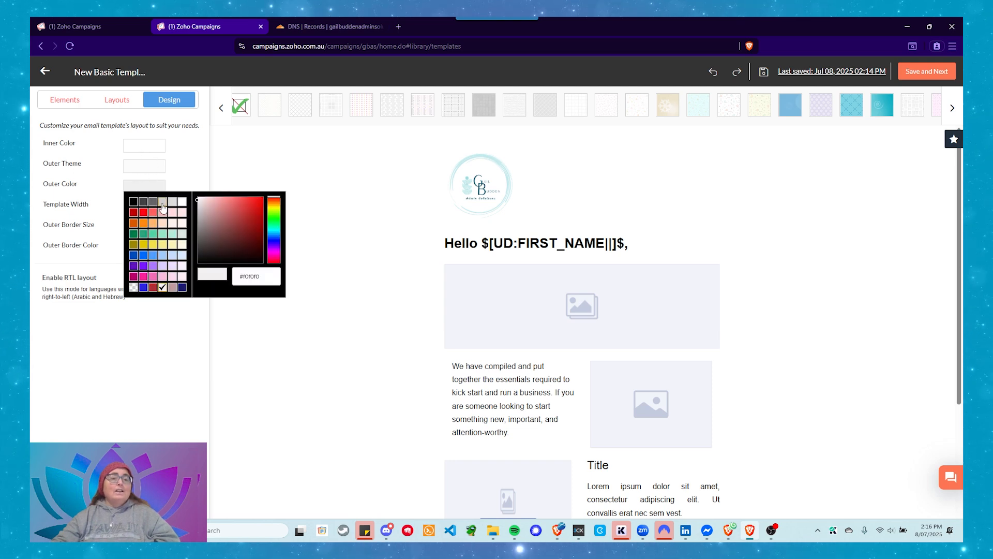
{"action": "left_click", "coordinate": [163, 203]}
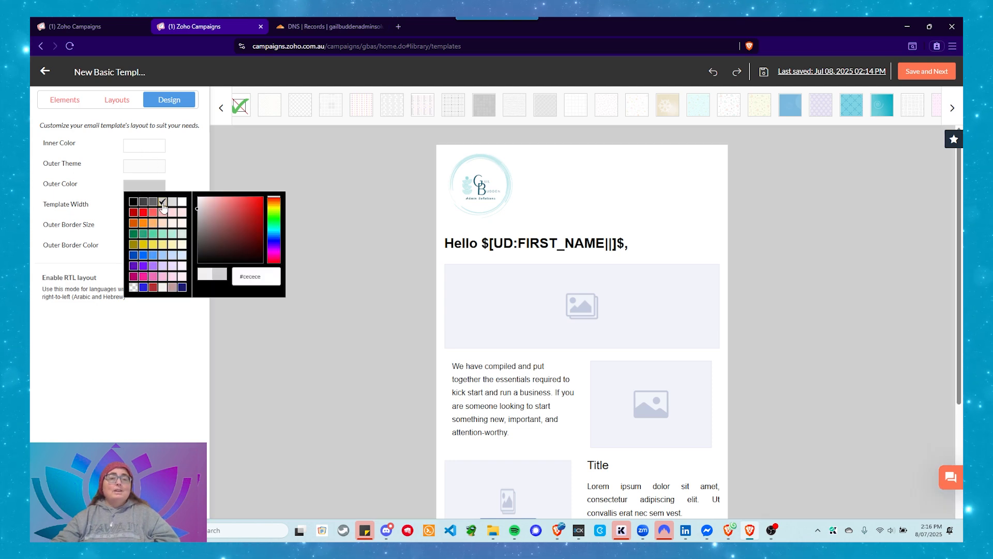
{"action": "left_click", "coordinate": [181, 173]}
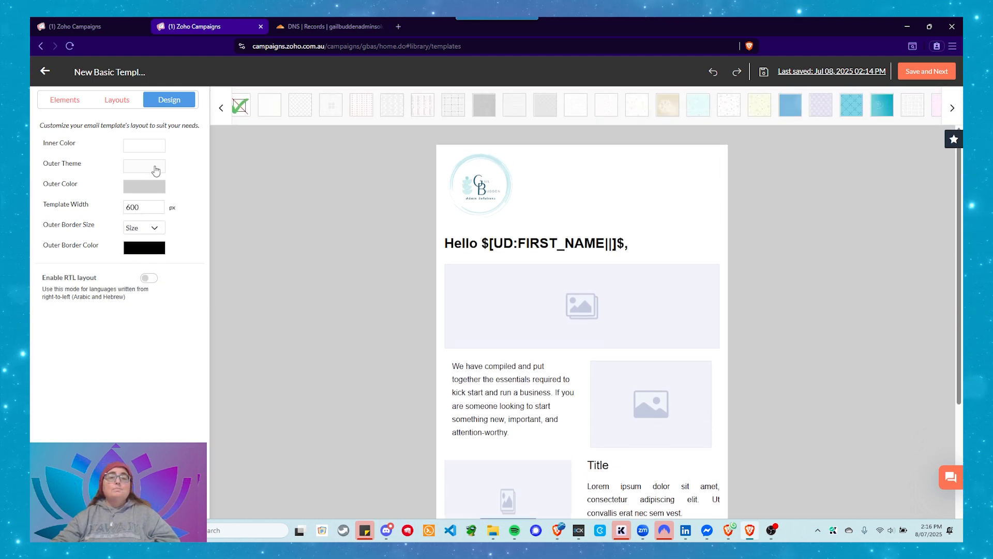
Try several outer theme patterns, including pale, grey textured and lilac ones, and clear the pattern again
{"action": "left_click", "coordinate": [164, 190]}
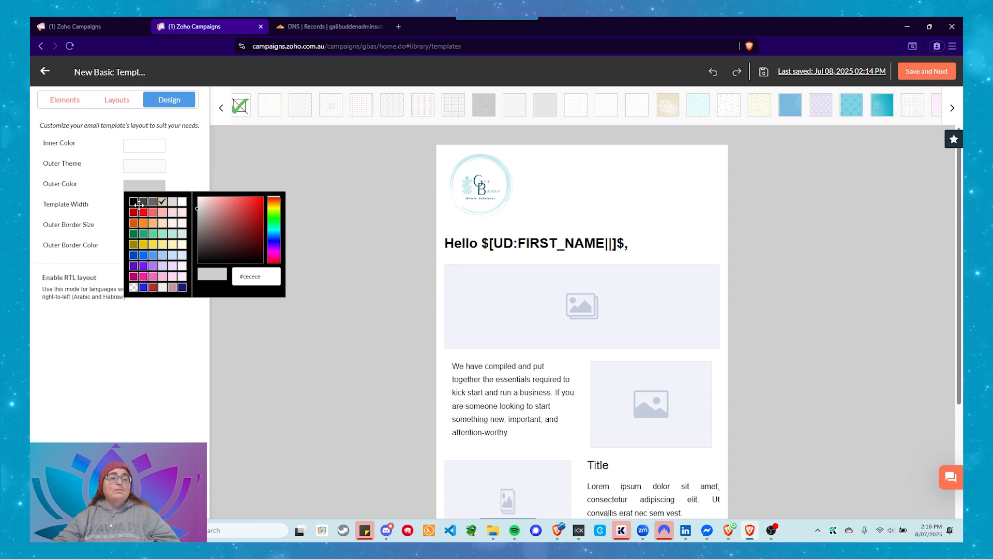
{"action": "left_click", "coordinate": [268, 108]}
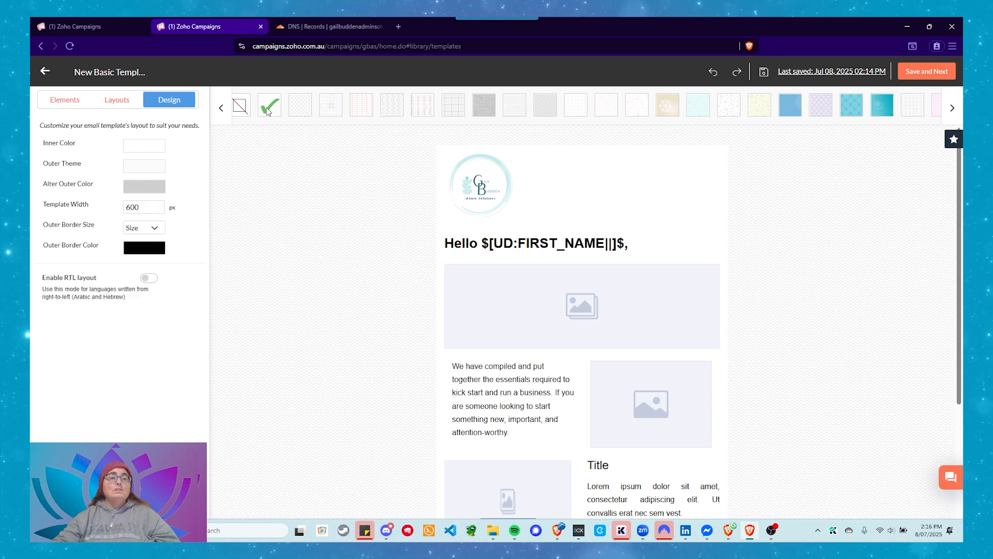
{"action": "left_click", "coordinate": [300, 108]}
{"action": "left_click", "coordinate": [334, 110]}
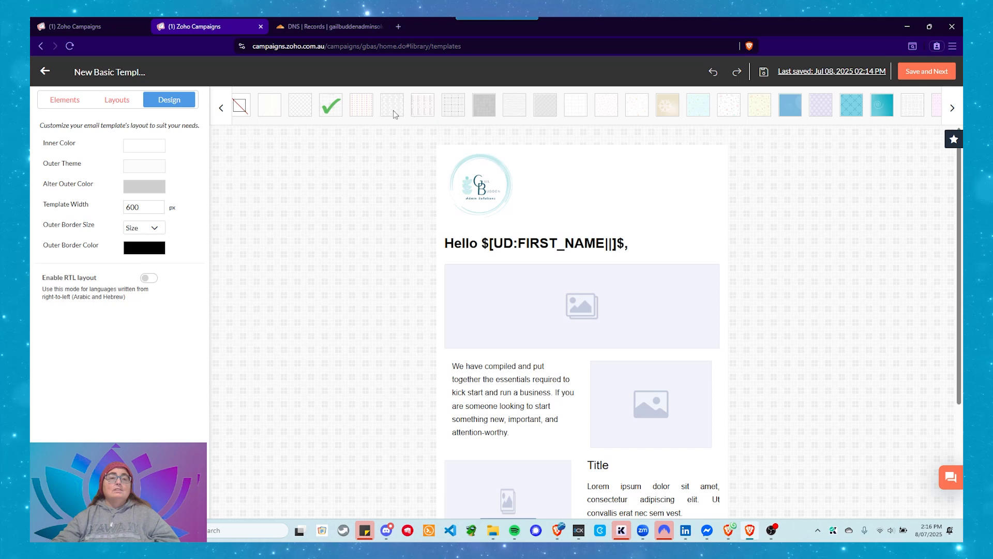
{"action": "left_click", "coordinate": [476, 104]}
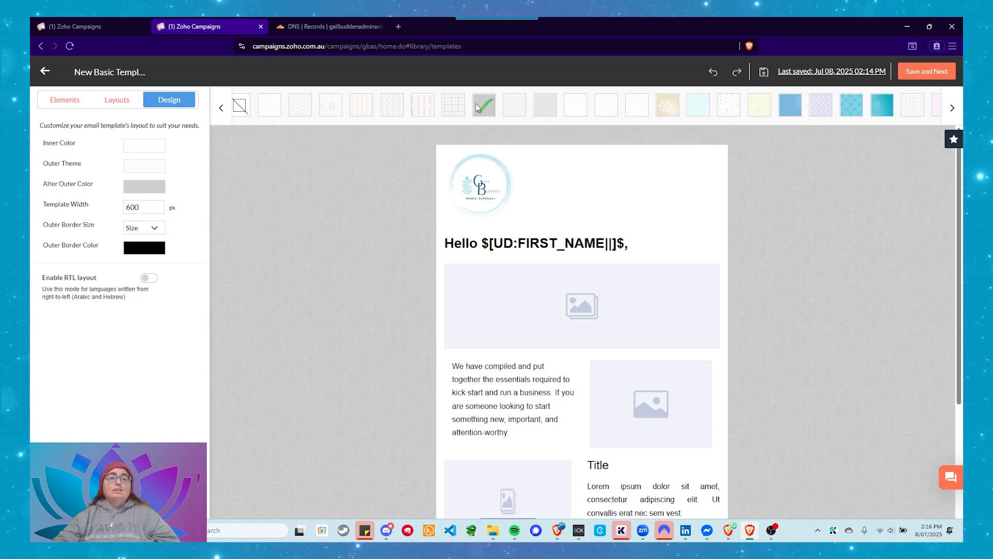
{"action": "left_click", "coordinate": [827, 100]}
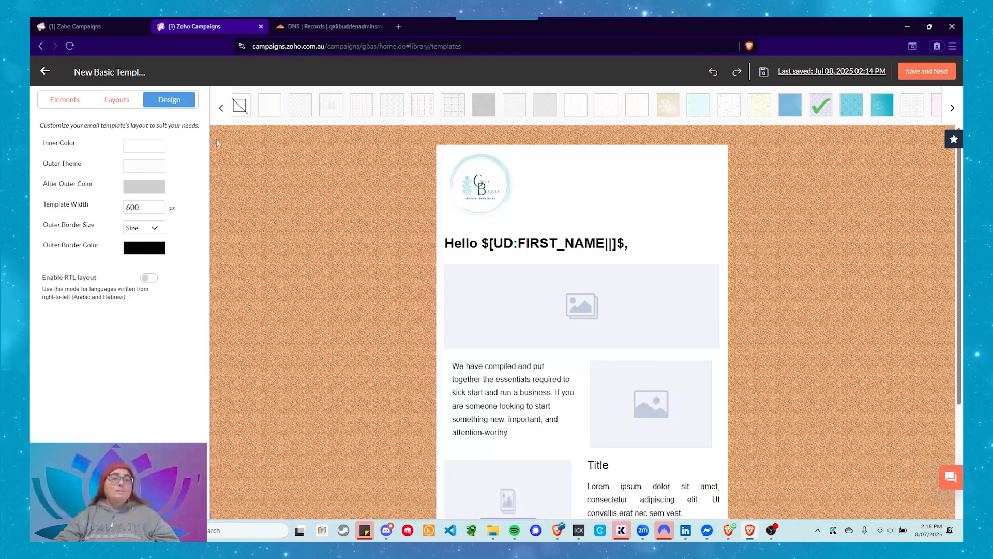
{"action": "left_click", "coordinate": [248, 103]}
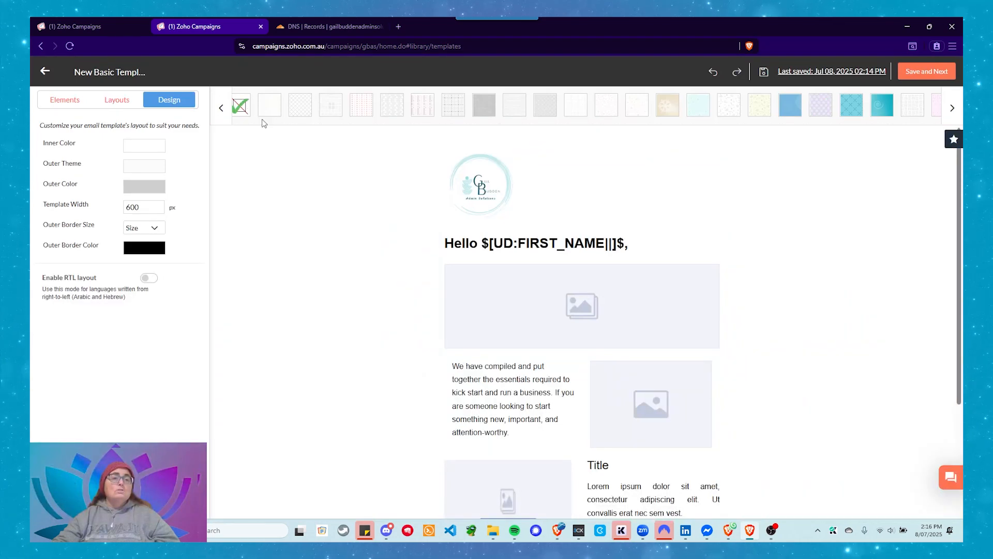
Try green #4fd39e as the template's outer color and set it to blue #499dff
{"action": "left_click", "coordinate": [143, 187]}
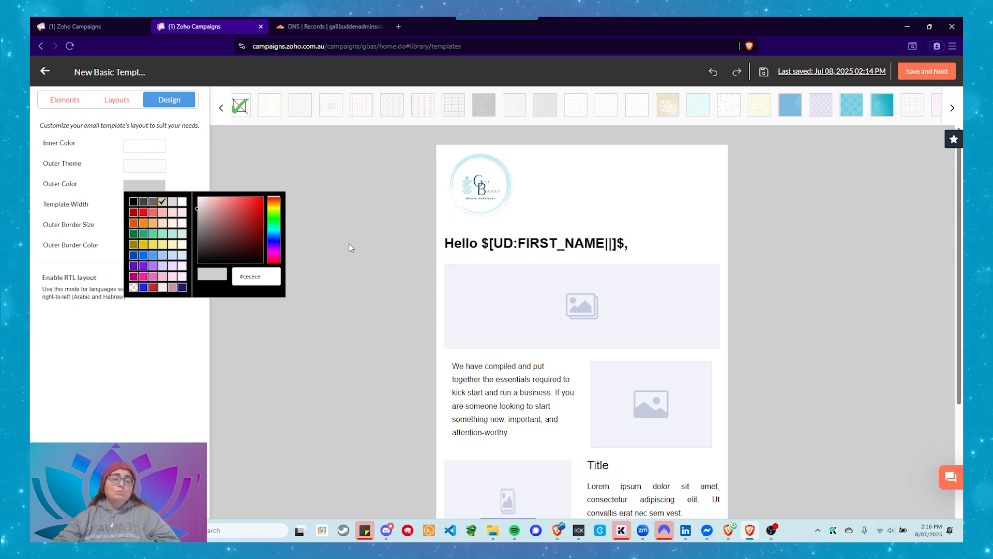
{"action": "left_click", "coordinate": [153, 236]}
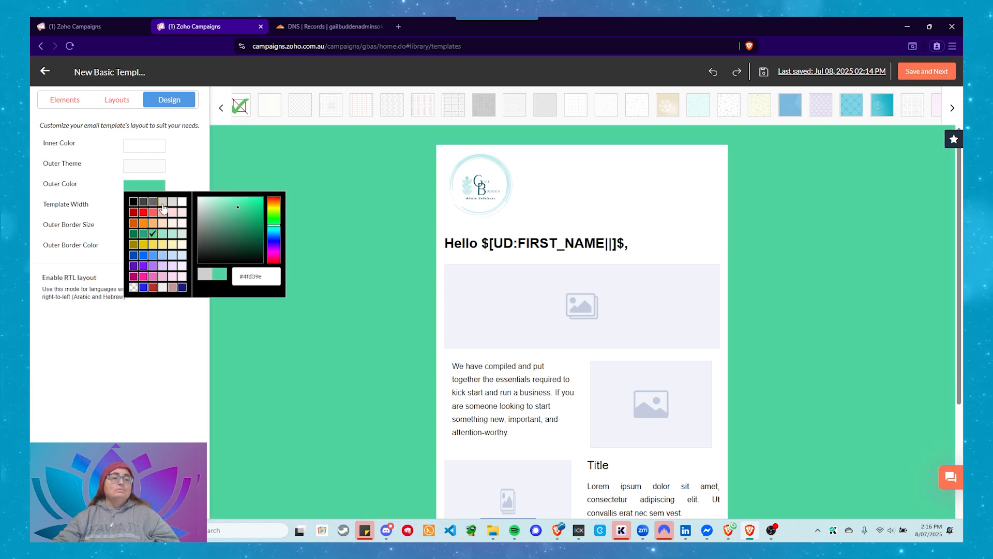
{"action": "left_click", "coordinate": [153, 255]}
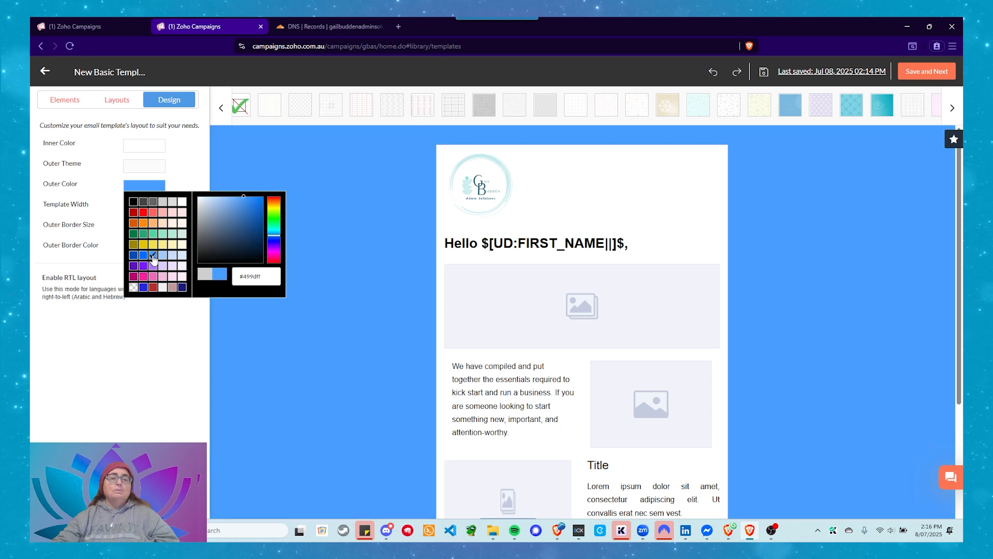
{"action": "left_click", "coordinate": [246, 167]}
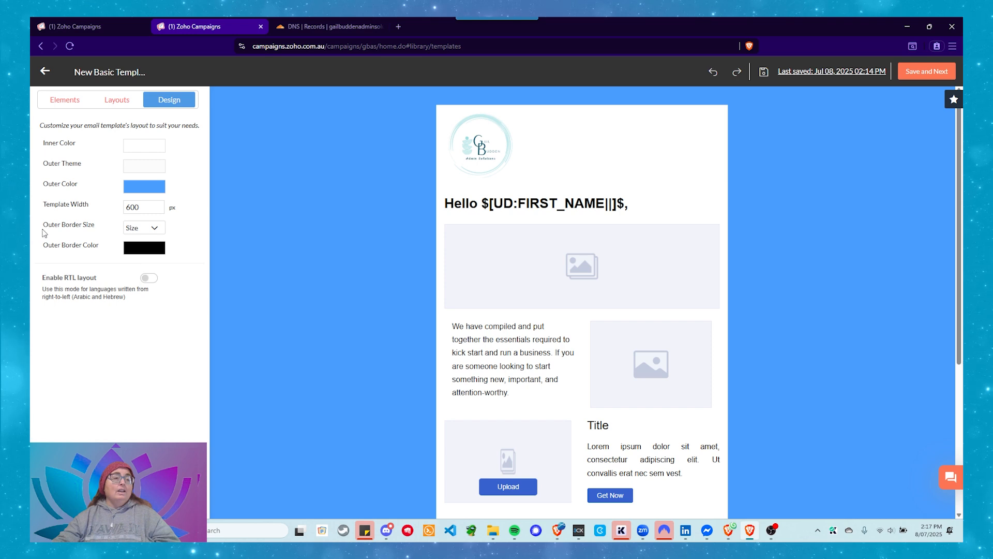
Try a 3px outer border on the template and restore the border size to None
{"action": "left_click", "coordinate": [145, 232]}
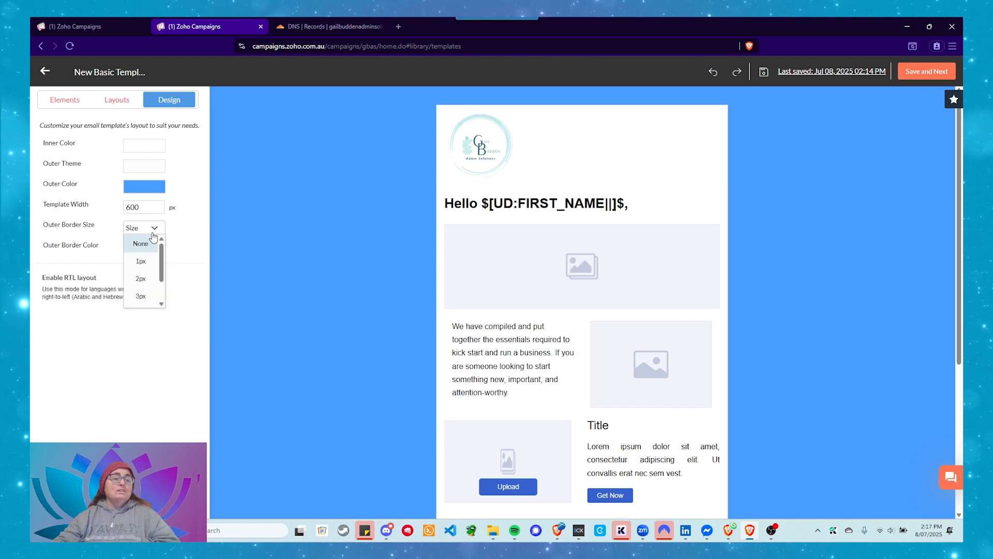
{"action": "left_click", "coordinate": [140, 297]}
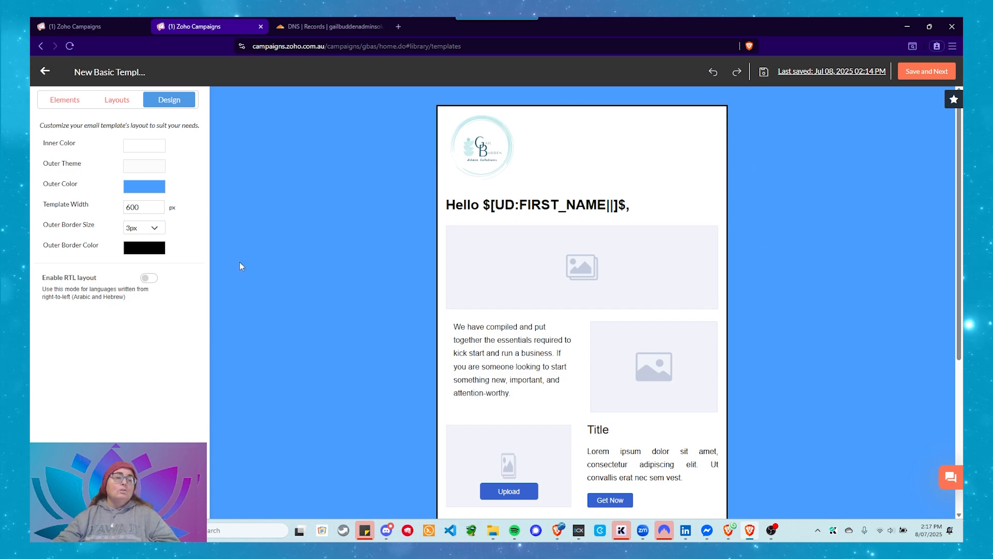
{"action": "left_click", "coordinate": [153, 228]}
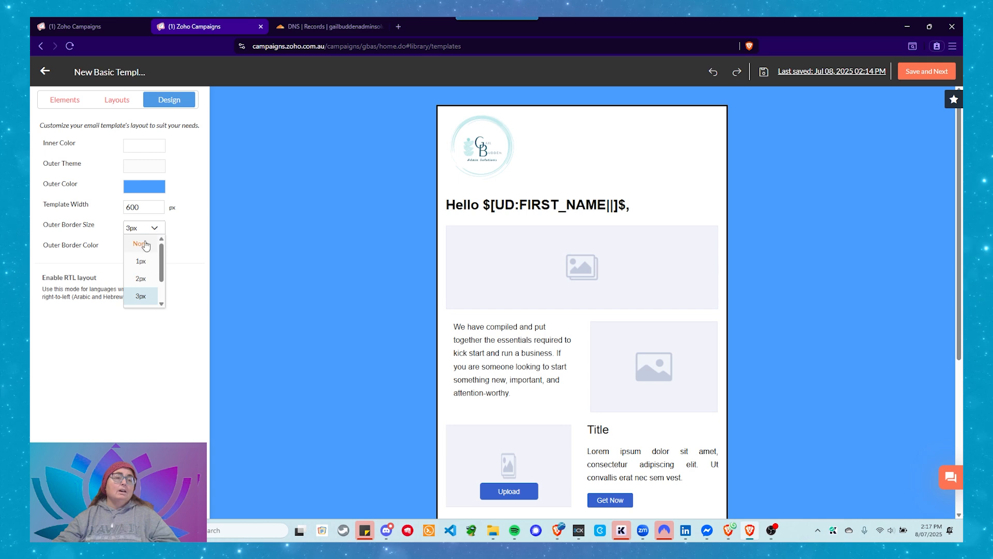
{"action": "left_click", "coordinate": [146, 245]}
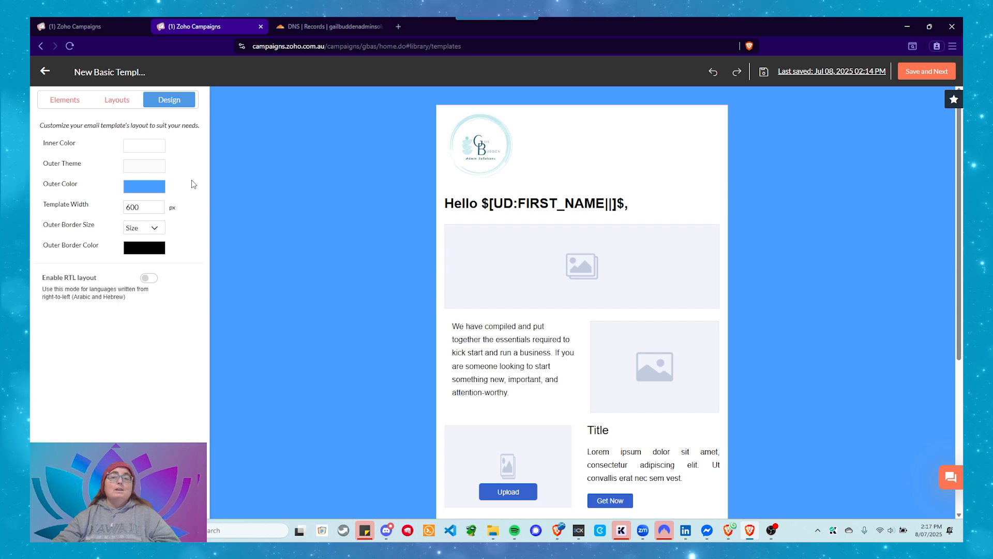
Save the email template and start creating a new email campaign
{"action": "left_click", "coordinate": [933, 73]}
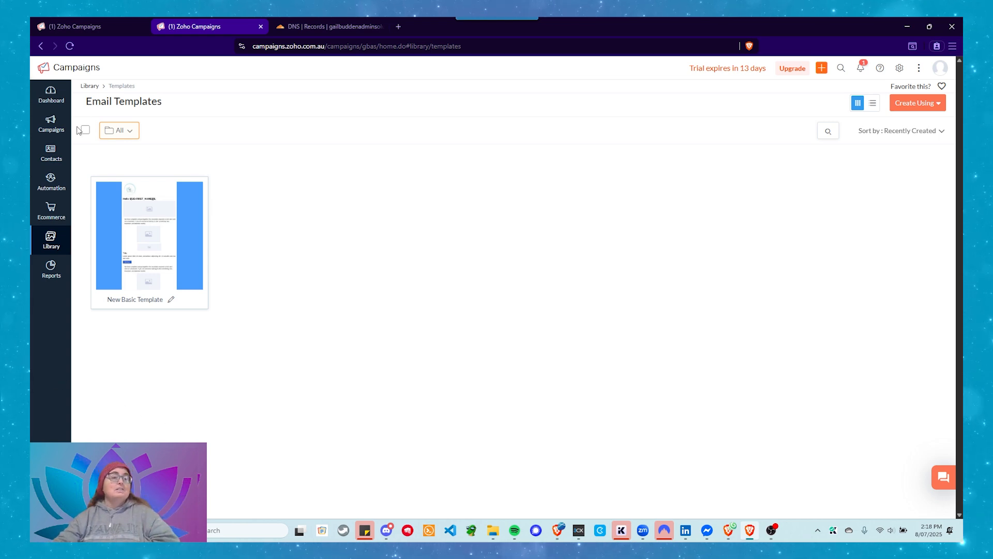
{"action": "mouse_move", "coordinate": [50, 126]}
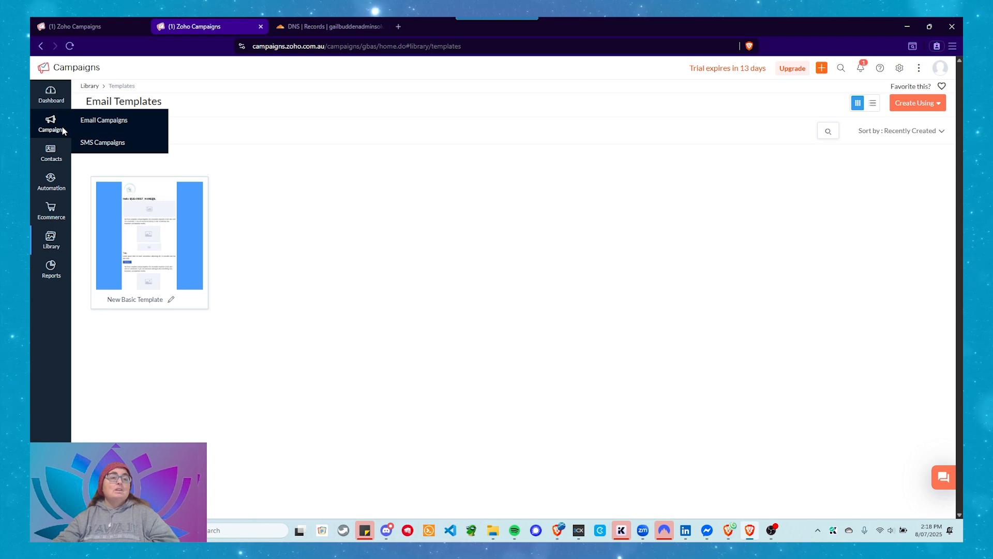
{"action": "left_click", "coordinate": [126, 121]}
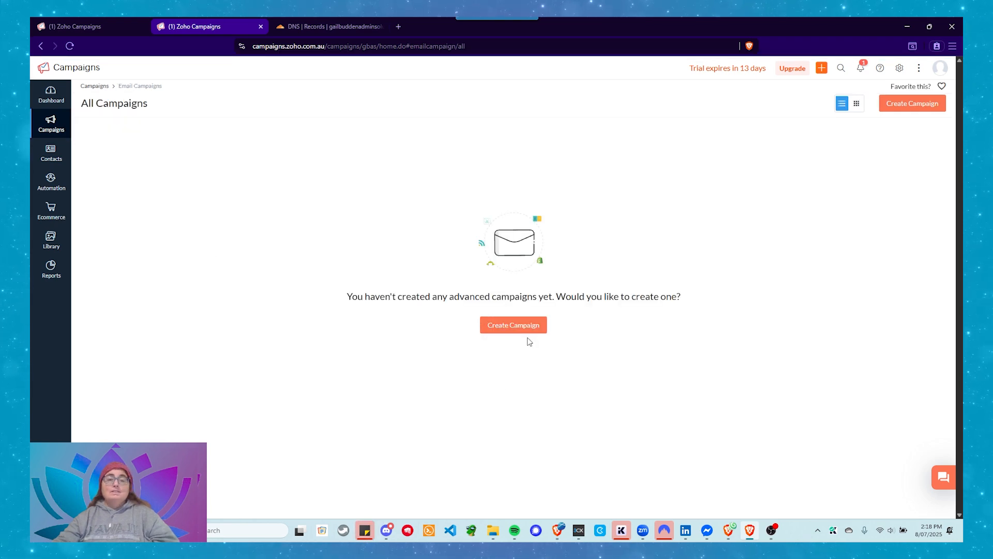
{"action": "left_click", "coordinate": [514, 328]}
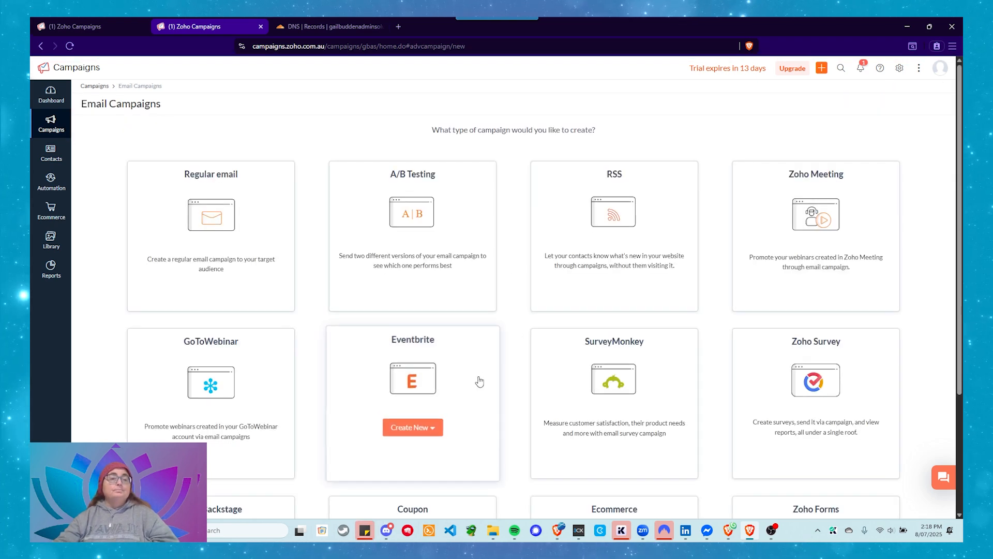
Review the campaign types and create a regular email campaign named "Test Campaign"
{"action": "mouse_move", "coordinate": [243, 211]}
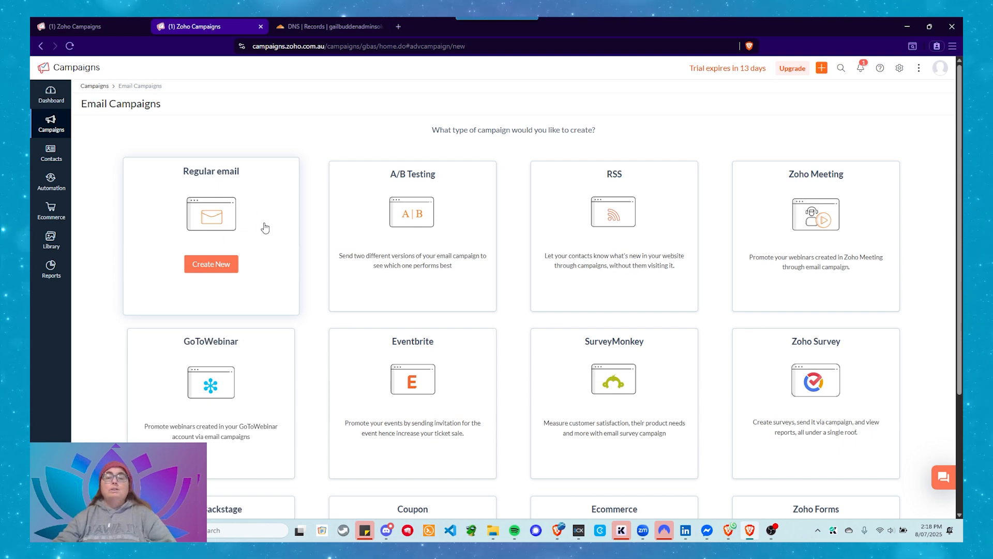
{"action": "mouse_move", "coordinate": [423, 207]}
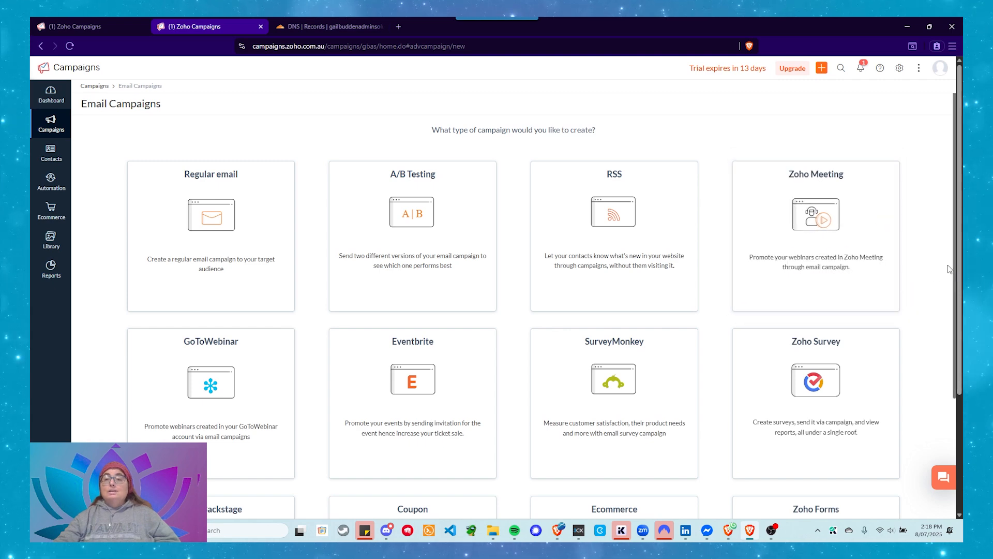
{"action": "scroll", "coordinate": [908, 267], "scroll_direction": "down", "scroll_amount": 3}
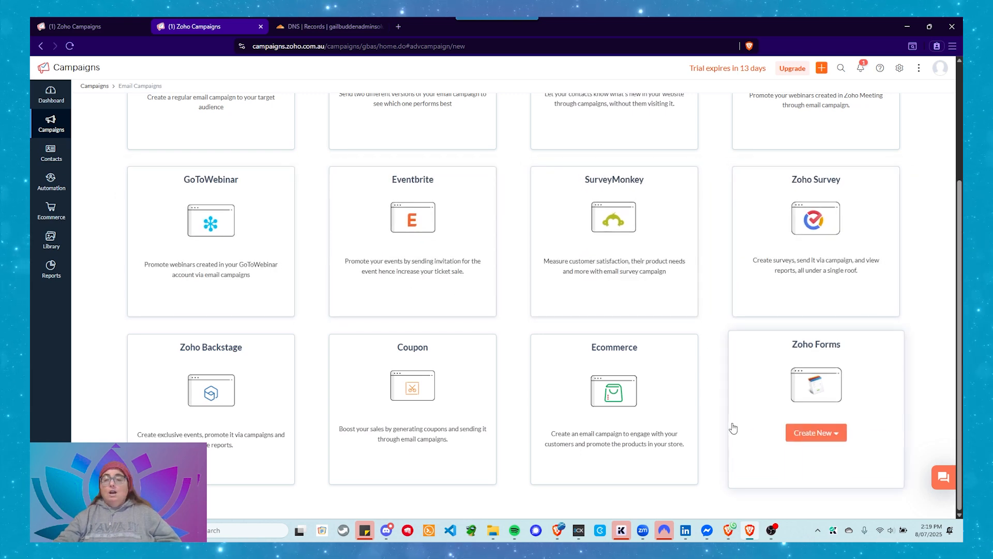
{"action": "scroll", "coordinate": [726, 425], "scroll_direction": "up", "scroll_amount": 3}
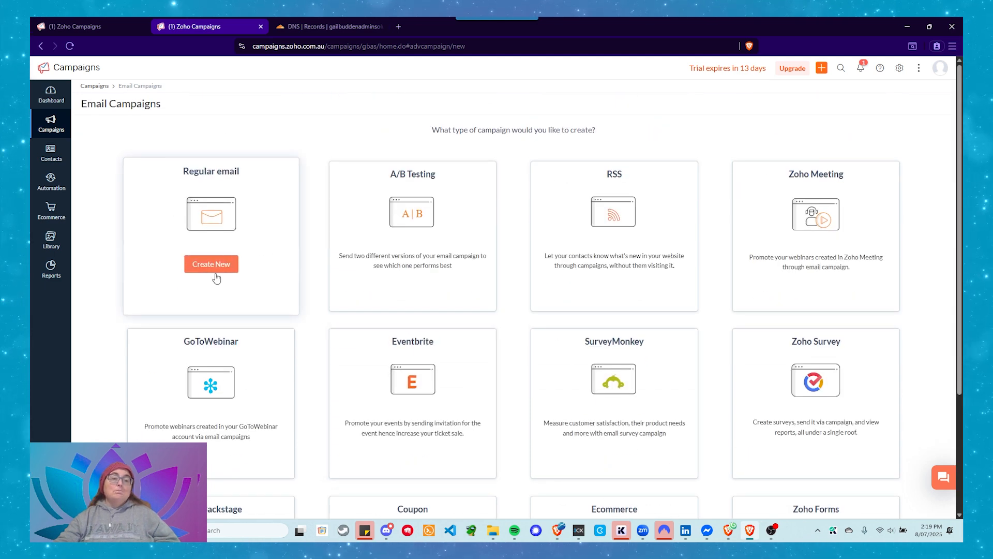
{"action": "left_click", "coordinate": [221, 263]}
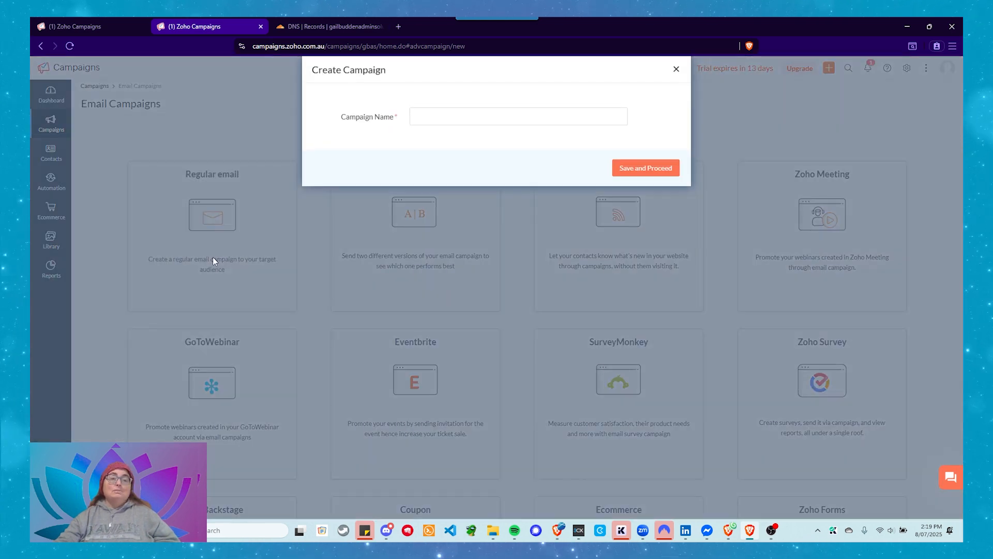
{"action": "left_click", "coordinate": [500, 116]}
{"action": "type", "text": "Te"}
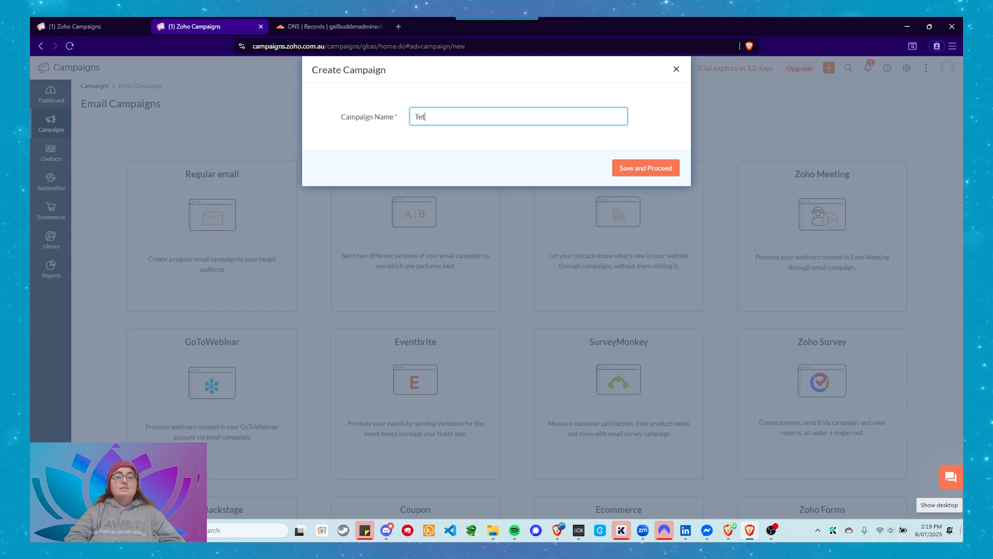
{"action": "type", "text": "st Cam"}
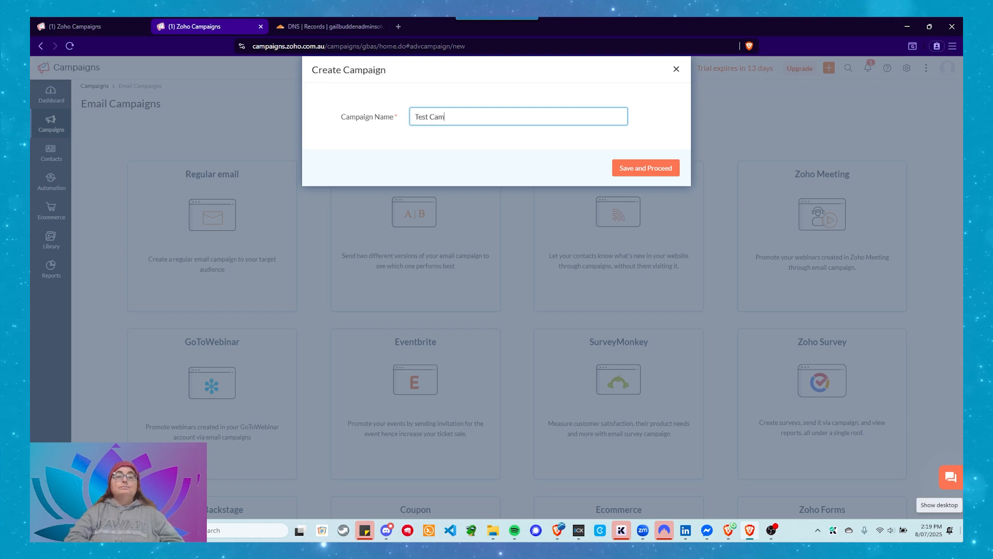
{"action": "type", "text": "pagign"}
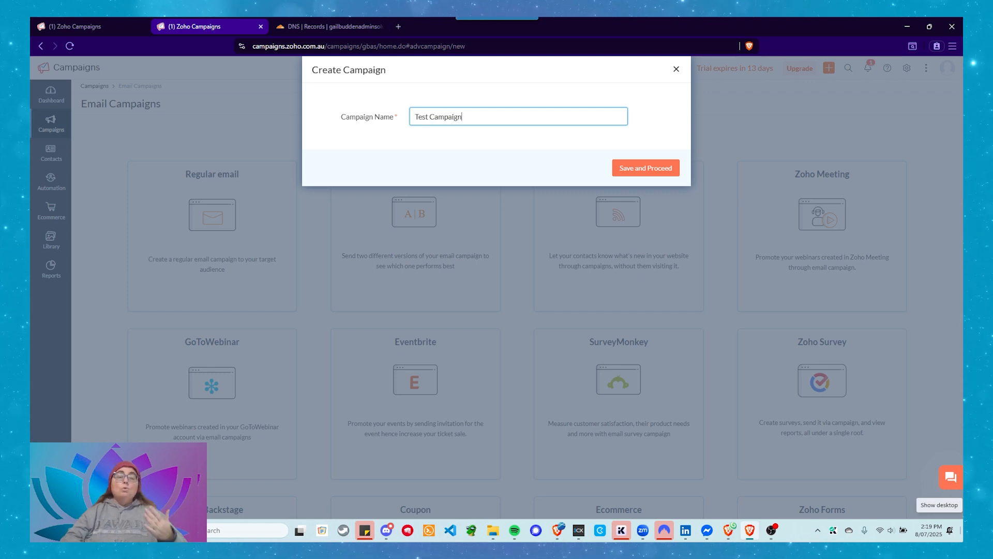
{"action": "left_click", "coordinate": [646, 169]}
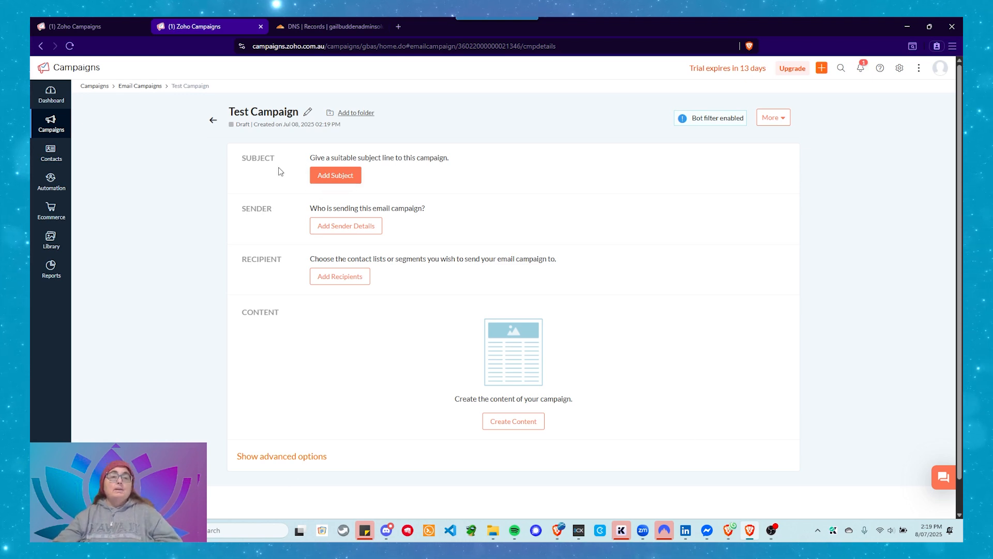
Enter "Test Campaign" as the campaign's subject line and leave the preheader empty
{"action": "left_click", "coordinate": [347, 187]}
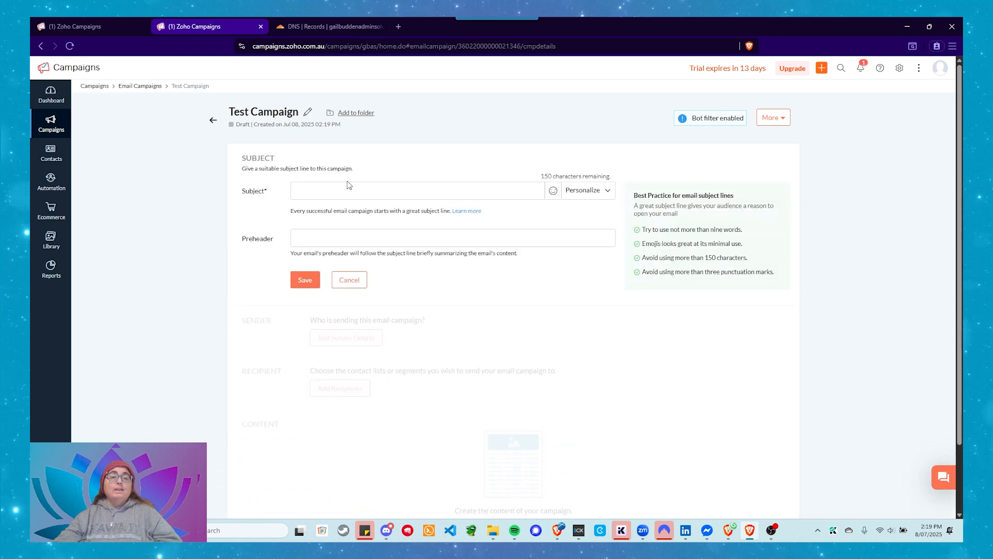
{"action": "type", "text": "Test Campaign"}
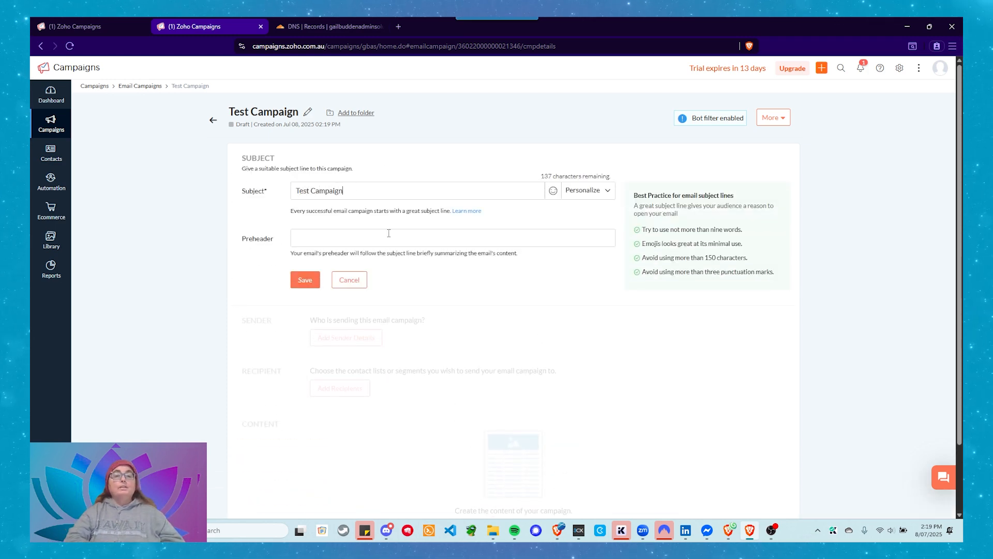
{"action": "left_click", "coordinate": [388, 233]}
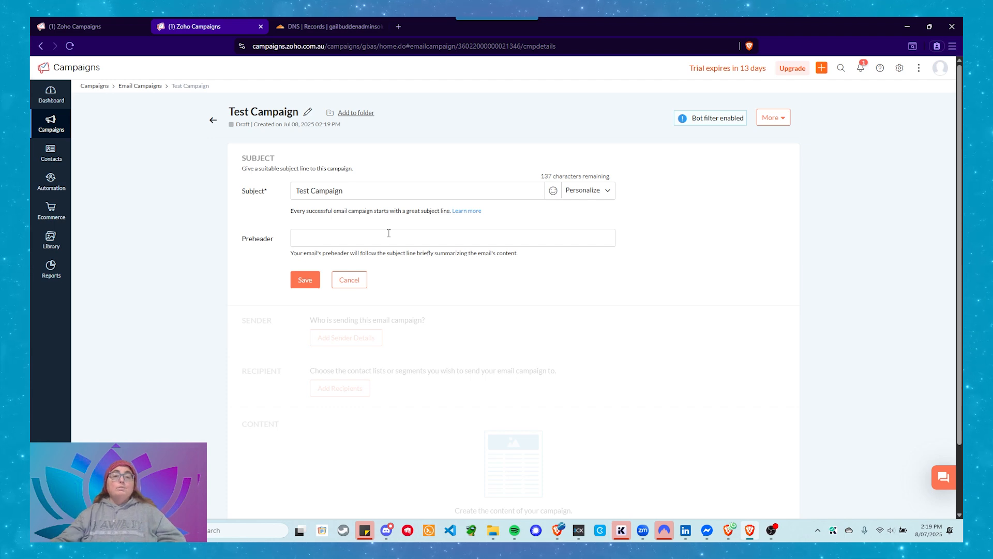
{"action": "left_click", "coordinate": [389, 233]}
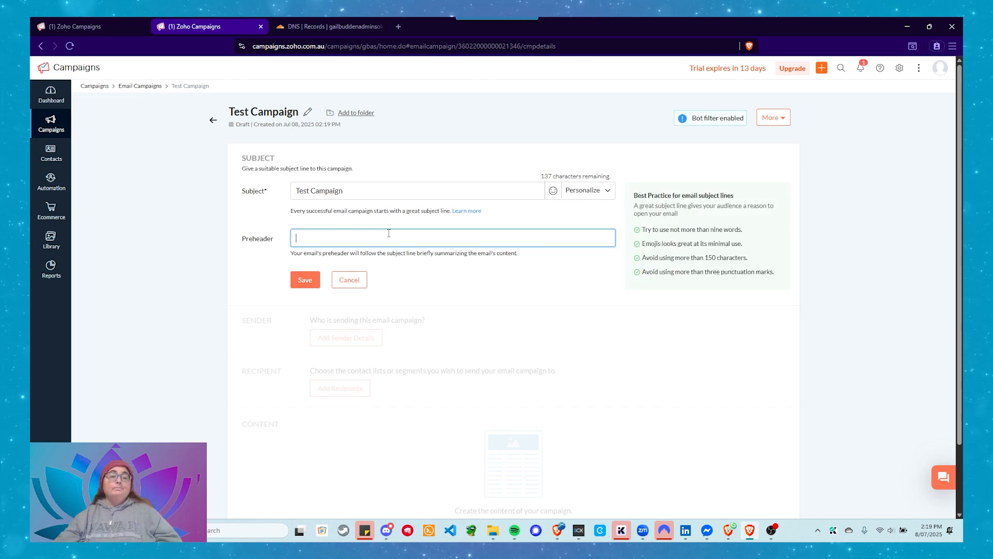
Review the merge tags available for personalizing the campaign's subject line without inserting one
{"action": "left_click", "coordinate": [364, 190]}
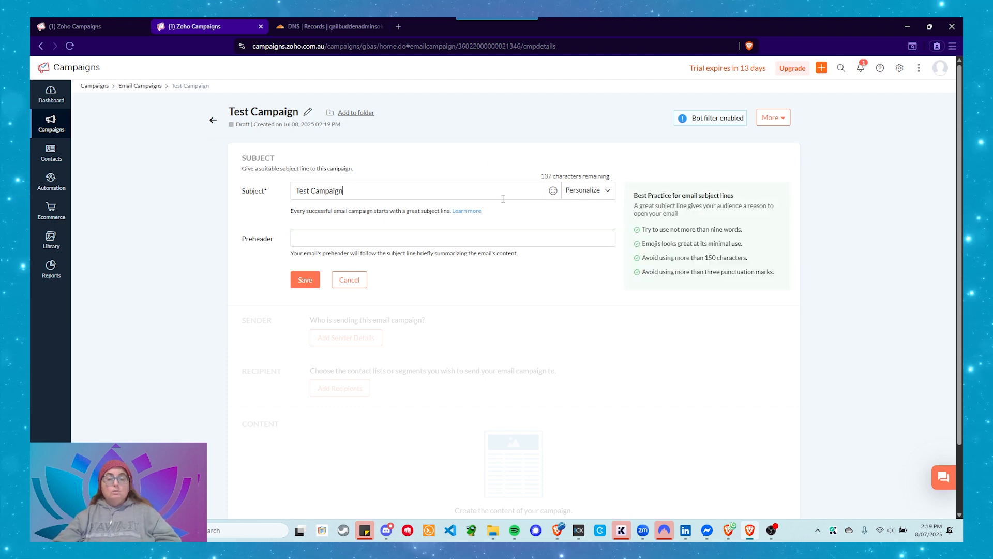
{"action": "left_click", "coordinate": [608, 191]}
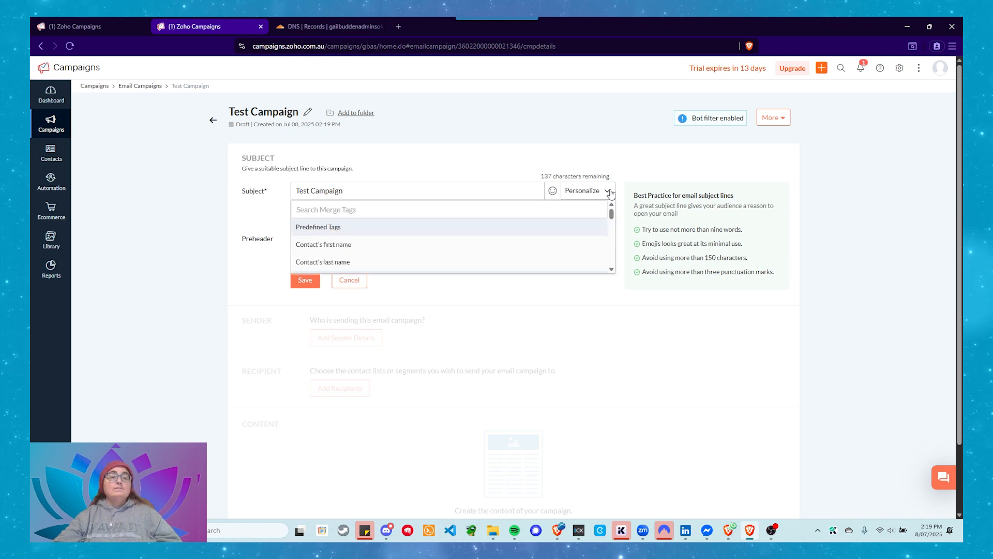
{"action": "scroll", "coordinate": [595, 224], "scroll_direction": "down", "scroll_amount": 10}
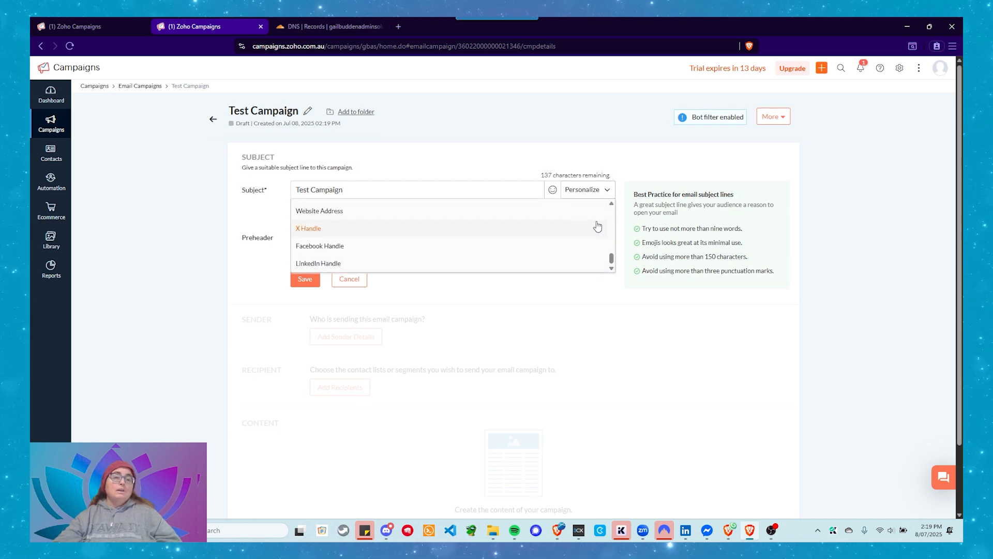
{"action": "scroll", "coordinate": [596, 223], "scroll_direction": "down", "scroll_amount": 2}
{"action": "scroll", "coordinate": [597, 222], "scroll_direction": "up", "scroll_amount": 2}
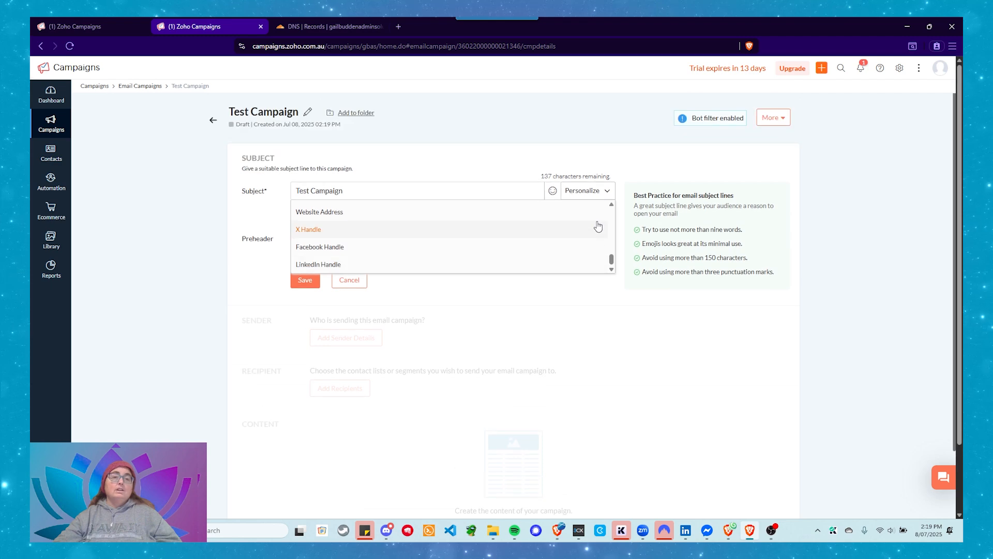
{"action": "left_click", "coordinate": [610, 195]}
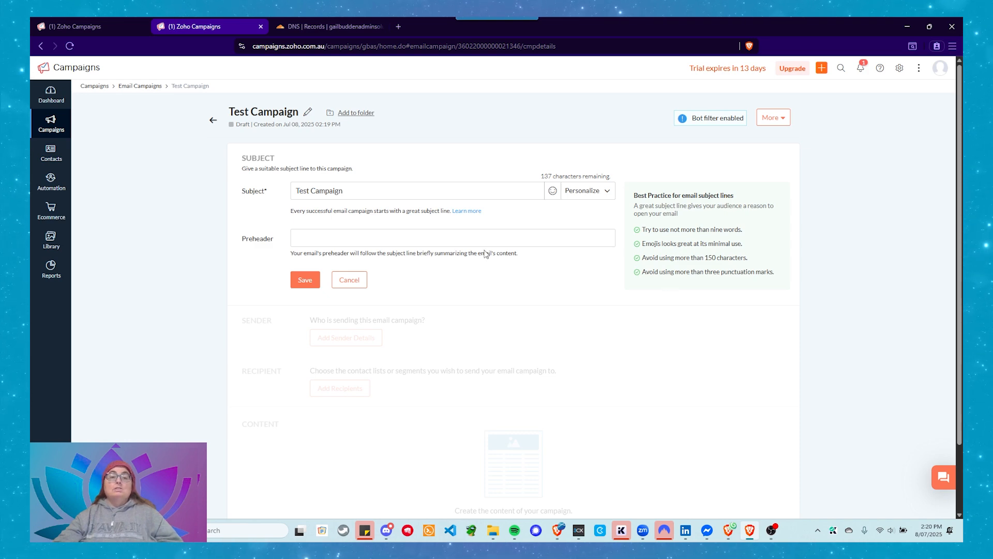
Set the campaign's preheader to "Winter isn't coming, it is here!" and save the subject details
{"action": "left_click", "coordinate": [451, 241]}
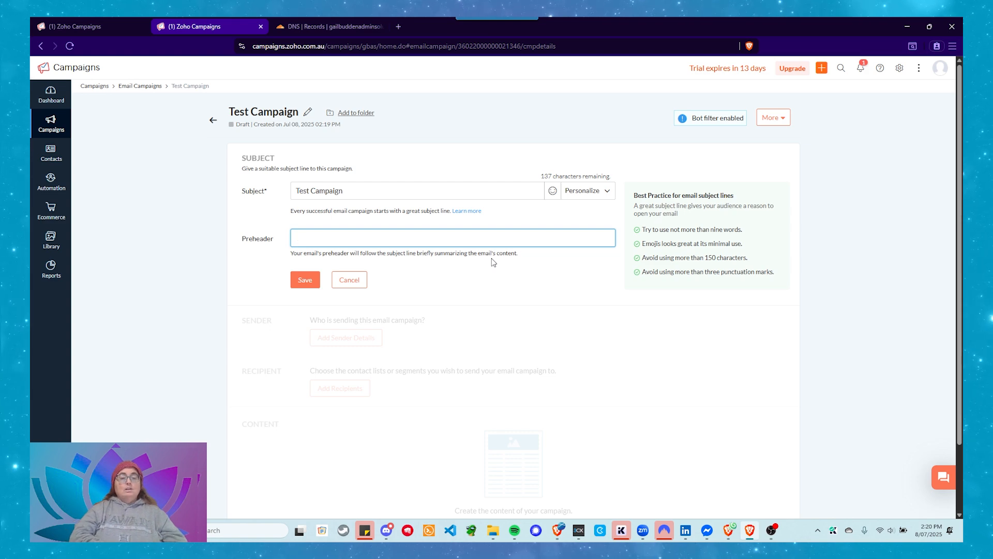
{"action": "type", "text": "Sum"}
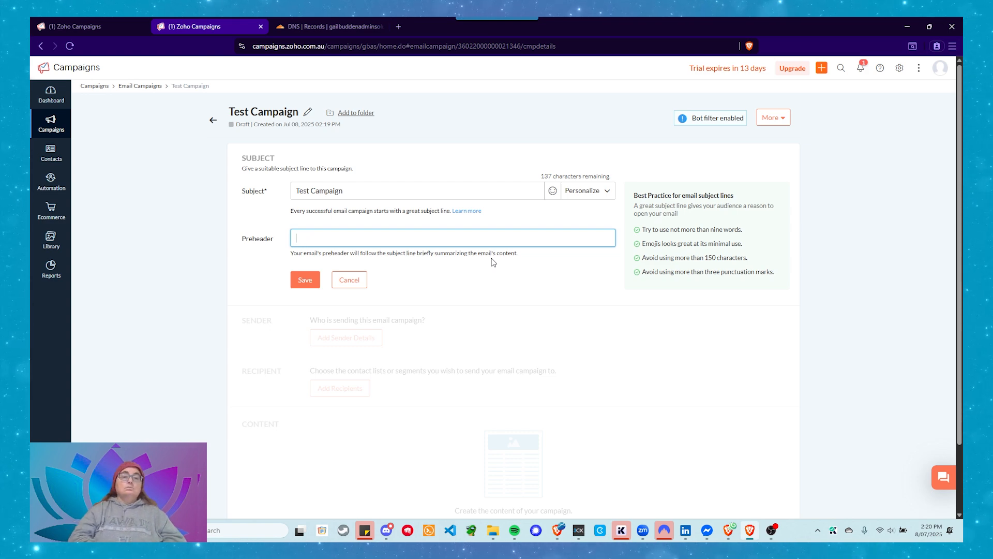
{"action": "type", "text": "ter isn't come"}
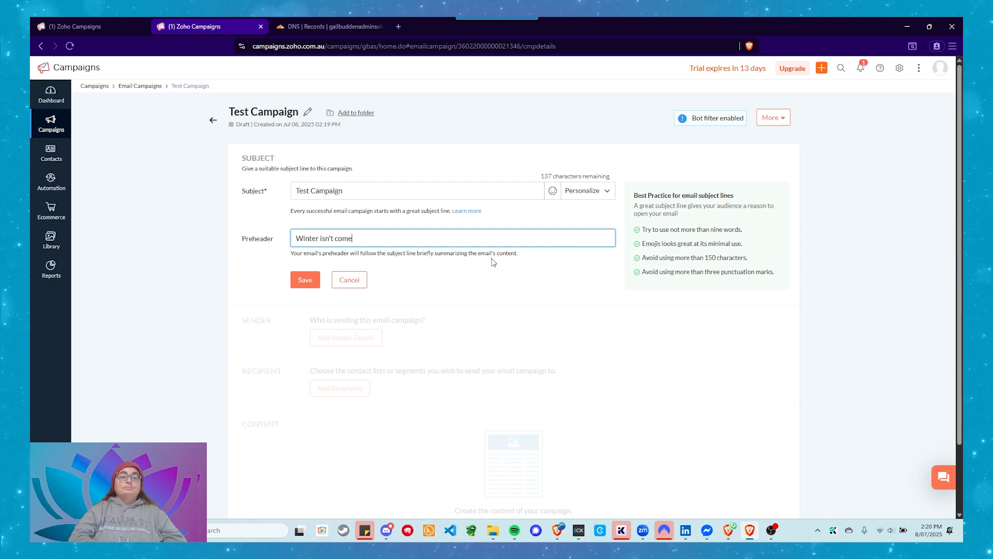
{"action": "key", "text": "BackSpace"}
{"action": "type", "text": "i"}
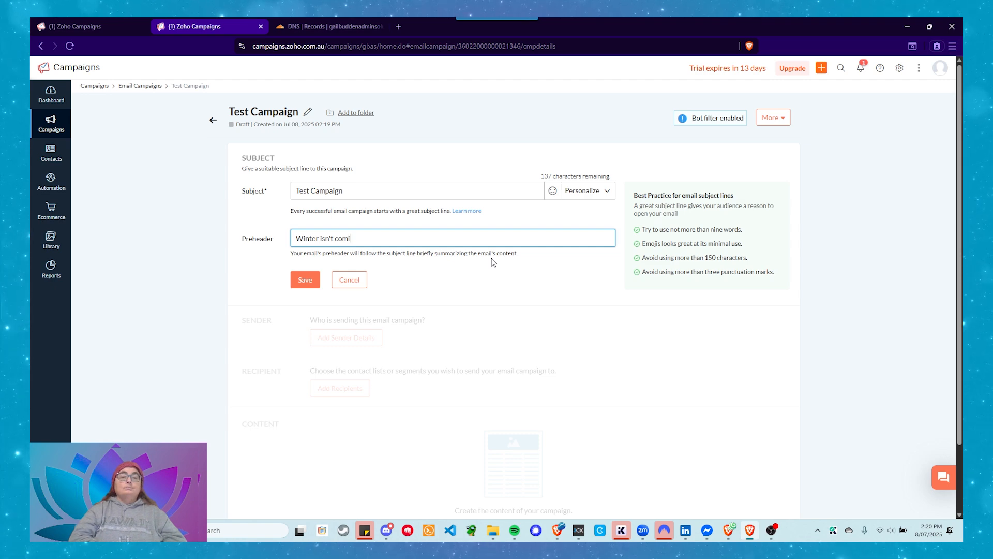
{"action": "type", "text": "ng, it is here!"}
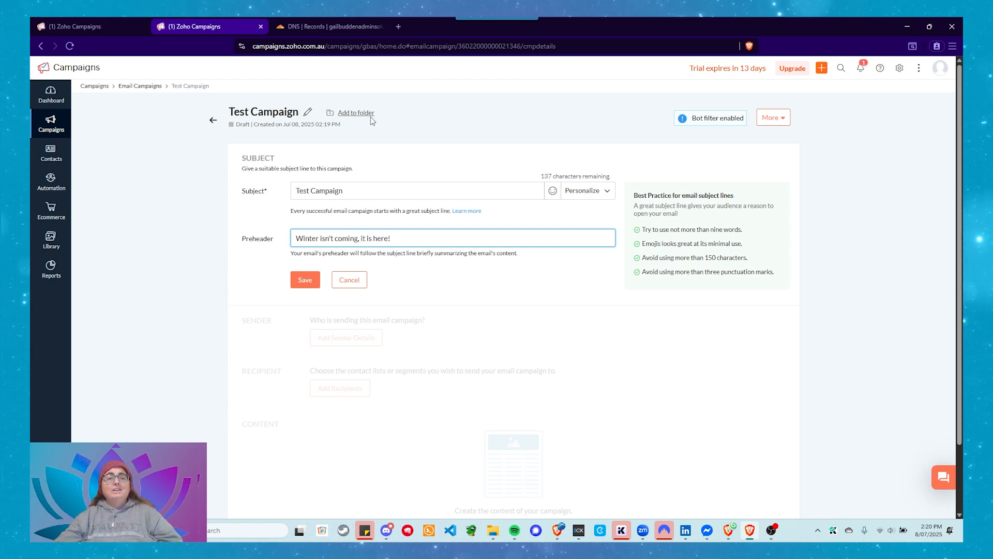
{"action": "left_click", "coordinate": [306, 280]}
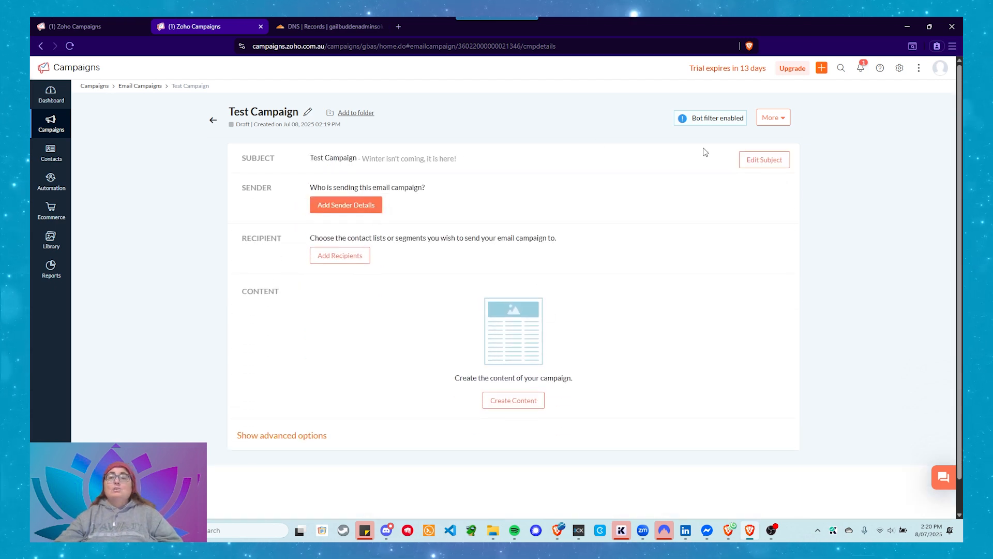
{"action": "left_click", "coordinate": [778, 159]}
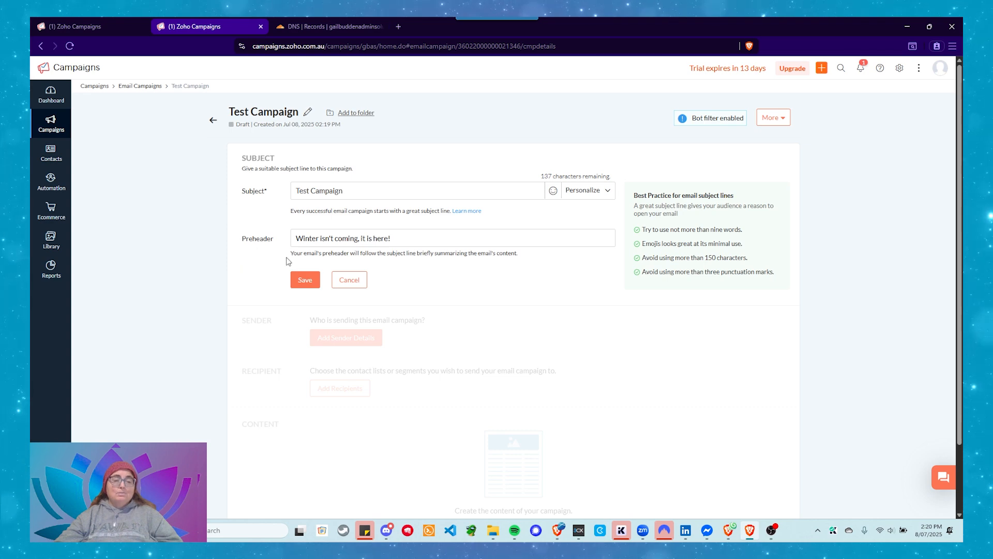
{"action": "left_click", "coordinate": [304, 280]}
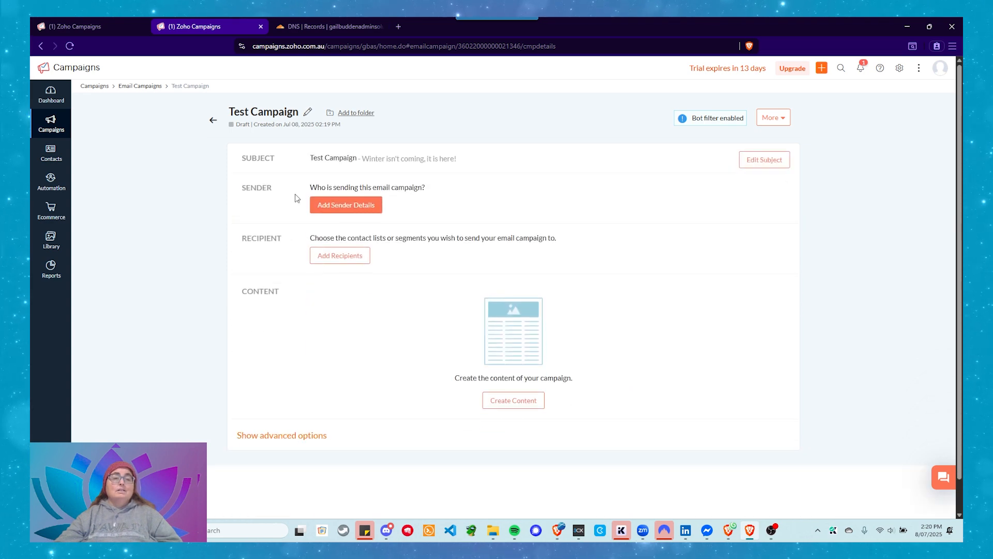
Open the campaign's sender details and select the first listed address as the sender email address
{"action": "left_click", "coordinate": [330, 216]}
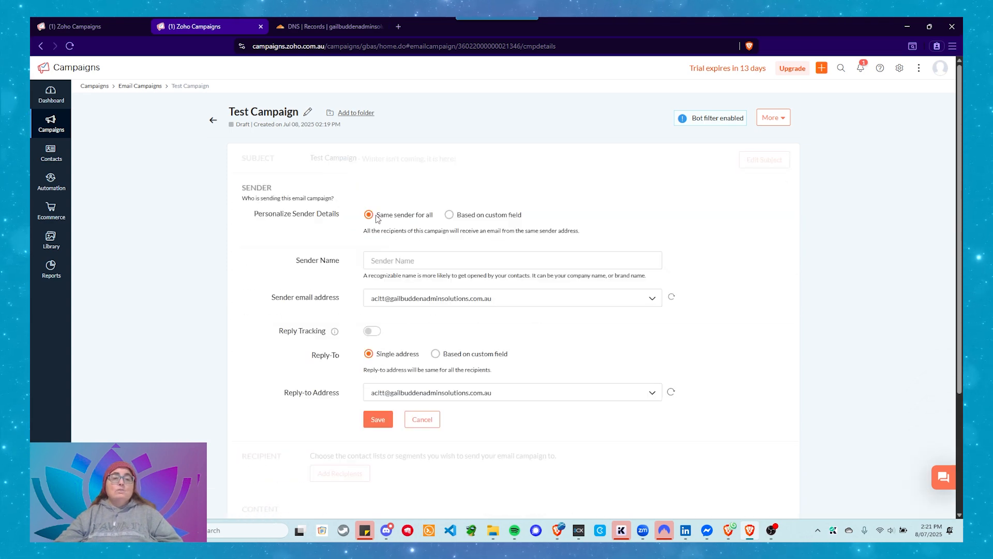
{"action": "left_click", "coordinate": [405, 261]}
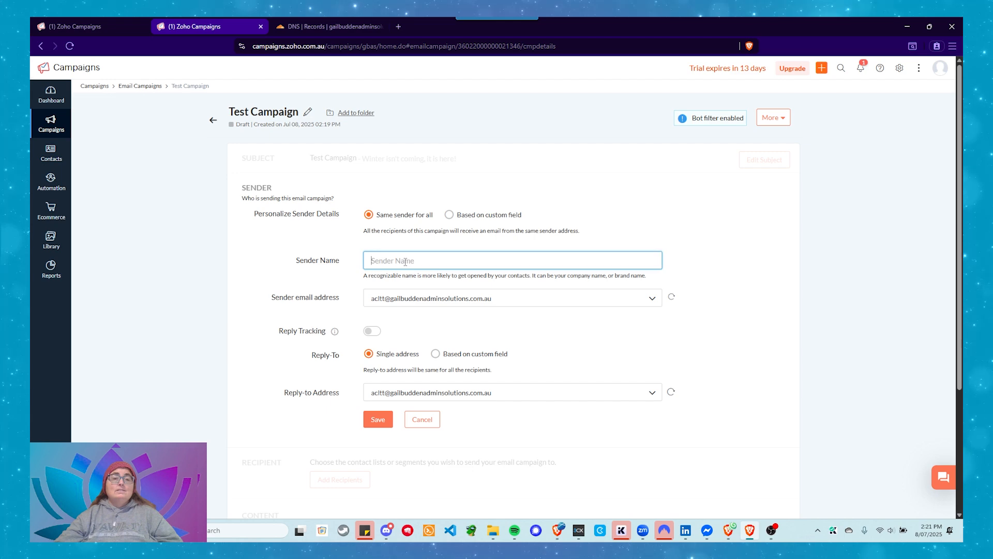
{"action": "left_click", "coordinate": [498, 303]}
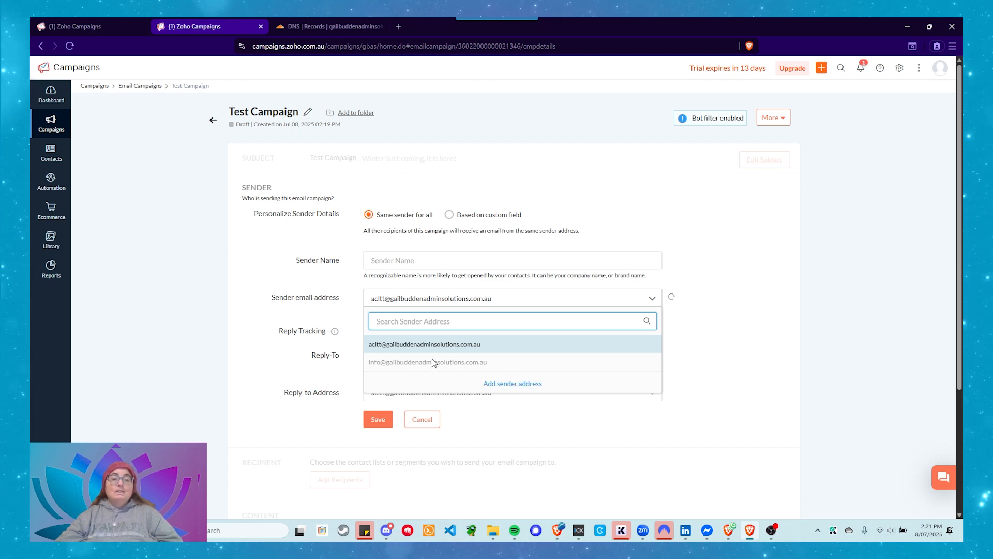
{"action": "mouse_move", "coordinate": [498, 369]}
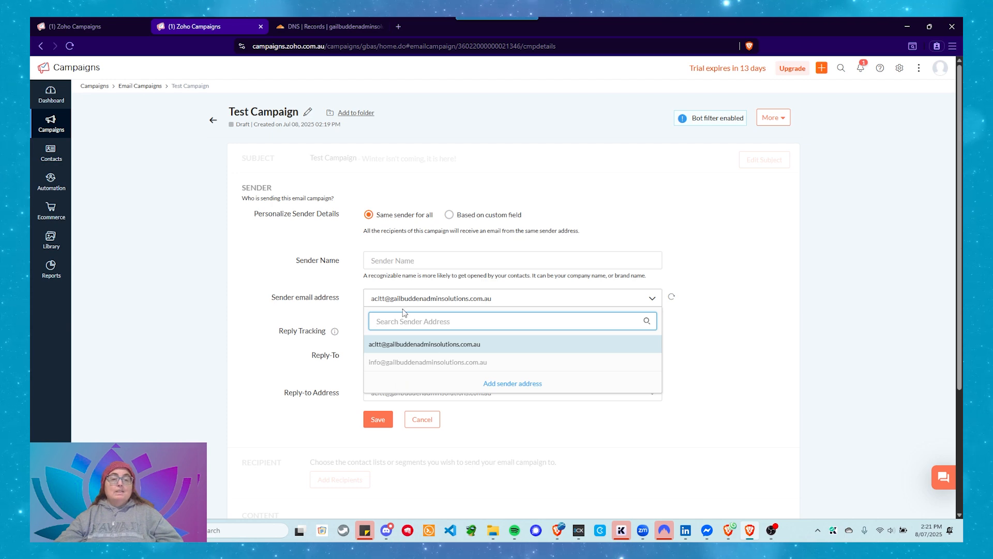
{"action": "left_click", "coordinate": [481, 347]}
Try enabling reply tracking for the campaign, and turn it off again
{"action": "scroll", "coordinate": [282, 312], "scroll_direction": "down", "scroll_amount": 3}
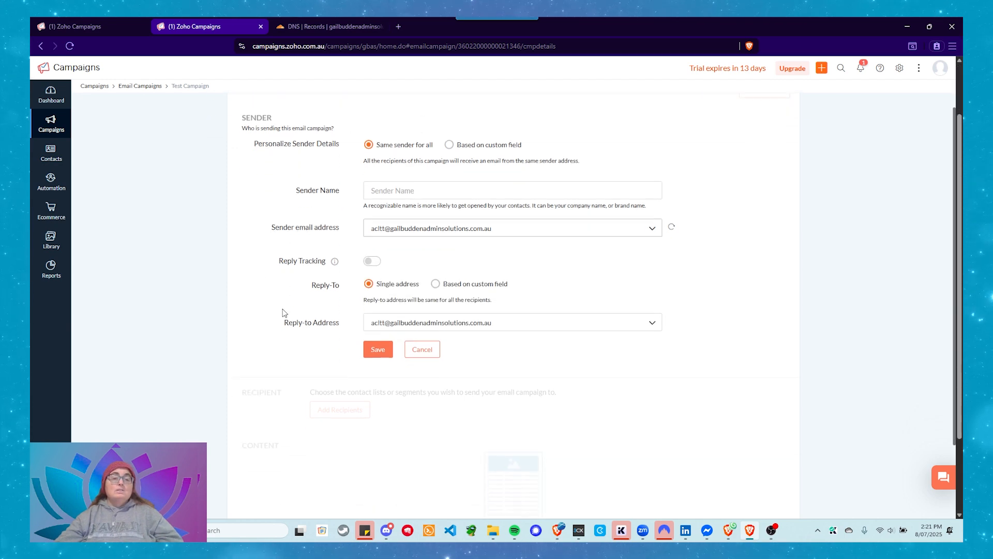
{"action": "mouse_move", "coordinate": [336, 192]}
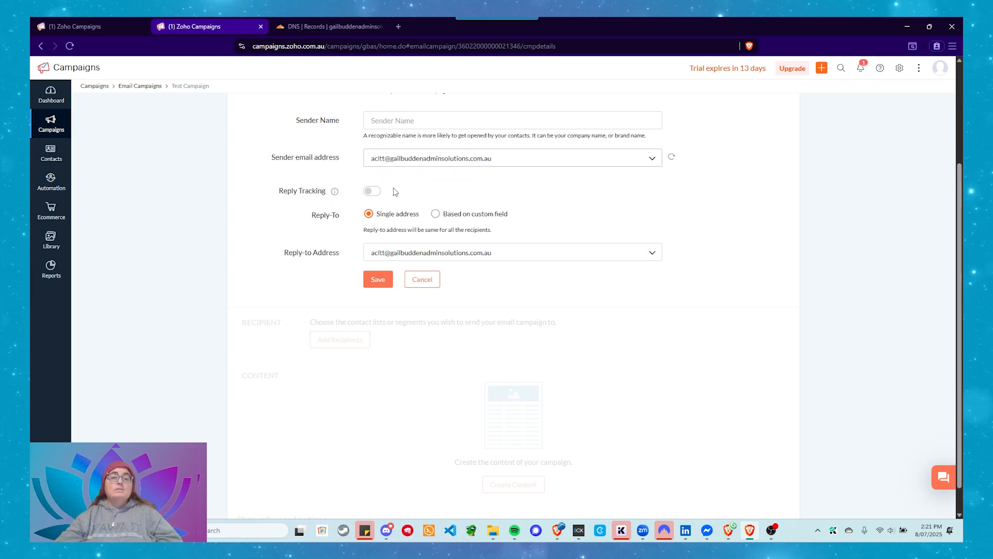
{"action": "left_click", "coordinate": [372, 191]}
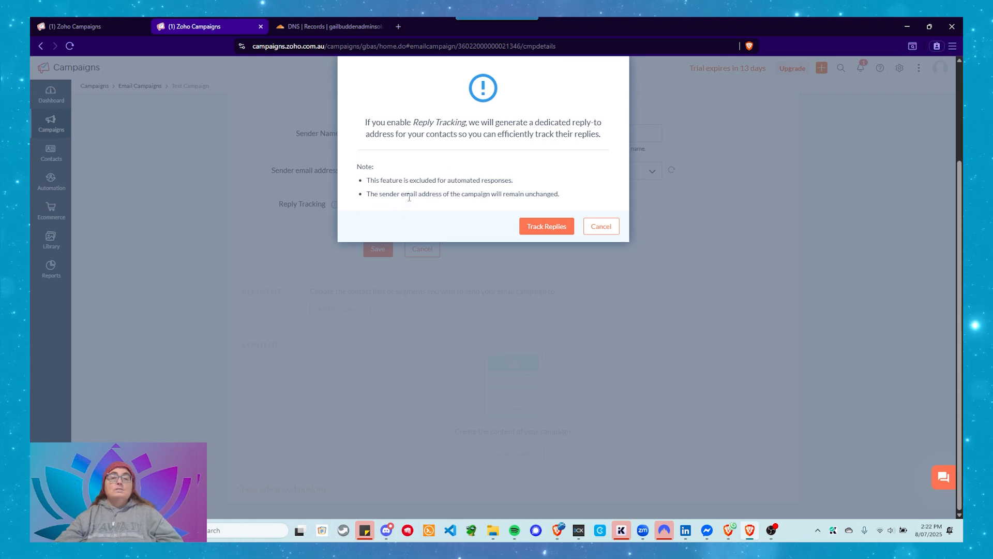
{"action": "left_click", "coordinate": [549, 227]}
{"action": "scroll", "coordinate": [527, 226], "scroll_direction": "up", "scroll_amount": 3}
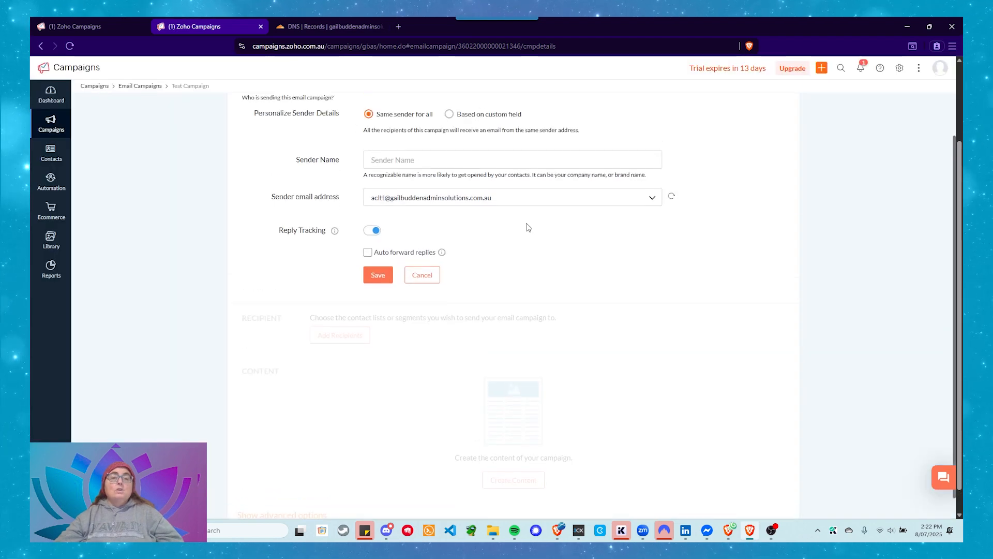
{"action": "scroll", "coordinate": [450, 396], "scroll_direction": "down", "scroll_amount": 2}
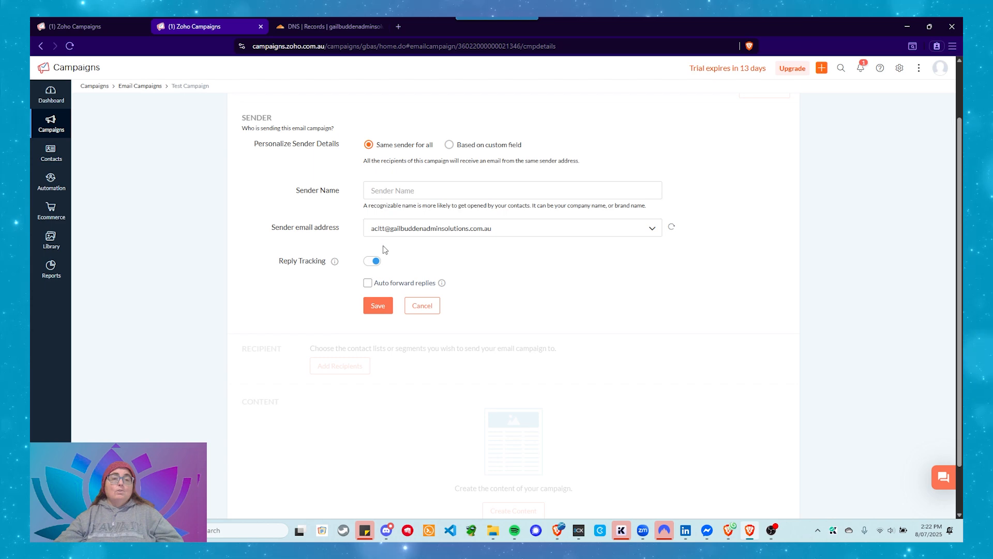
{"action": "left_click", "coordinate": [371, 261]}
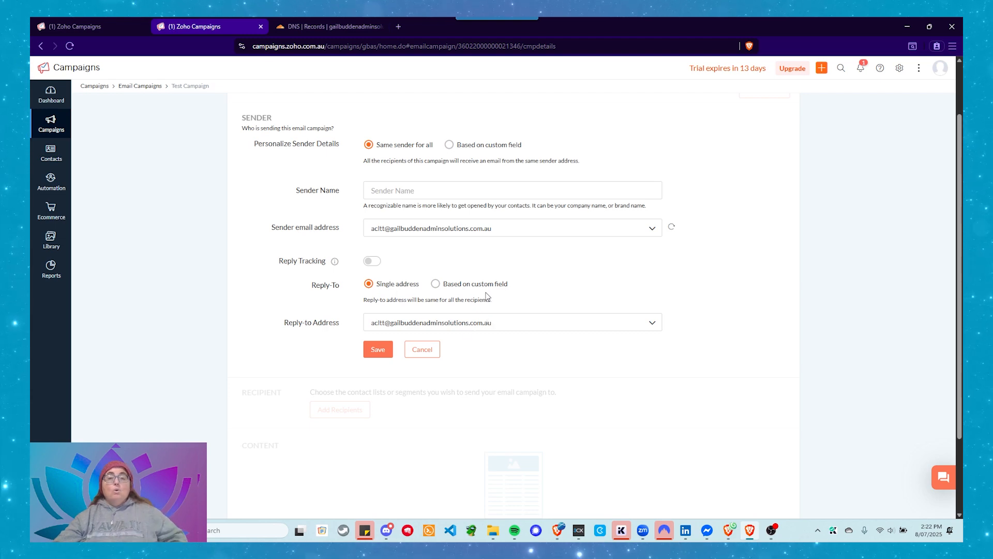
Try a reply-to address based on a custom field, check its merge tags, and return to a single address
{"action": "left_click", "coordinate": [436, 284]}
{"action": "left_click", "coordinate": [502, 323]}
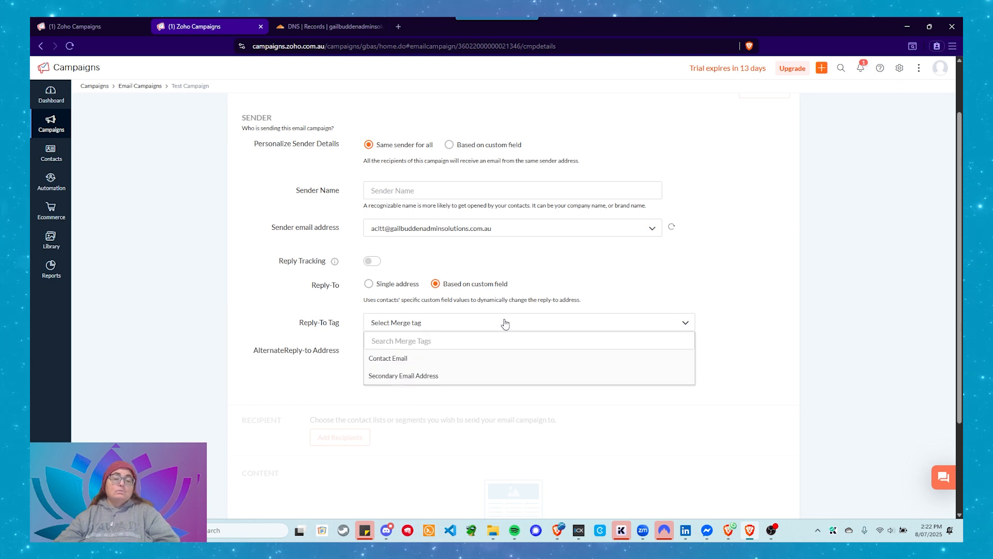
{"action": "left_click", "coordinate": [504, 323]}
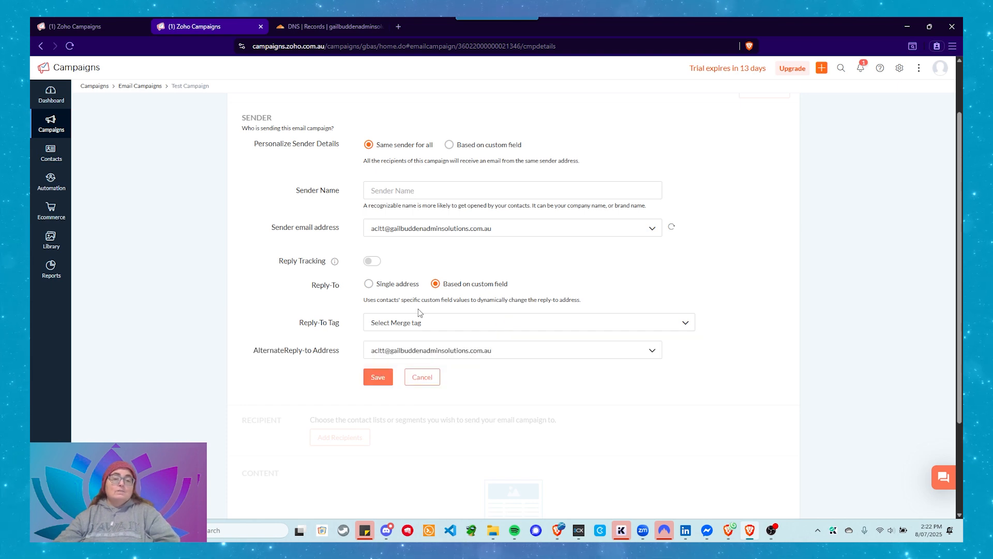
{"action": "left_click", "coordinate": [368, 284]}
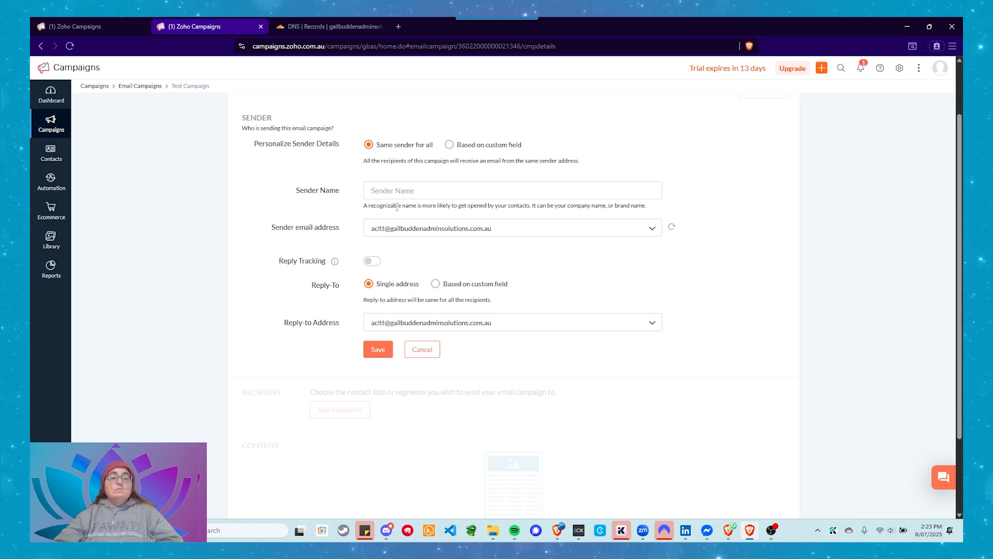
Enable reply tracking, check the auto-forward options but leave forwarding off, and save the sender details
{"action": "left_click", "coordinate": [373, 261]}
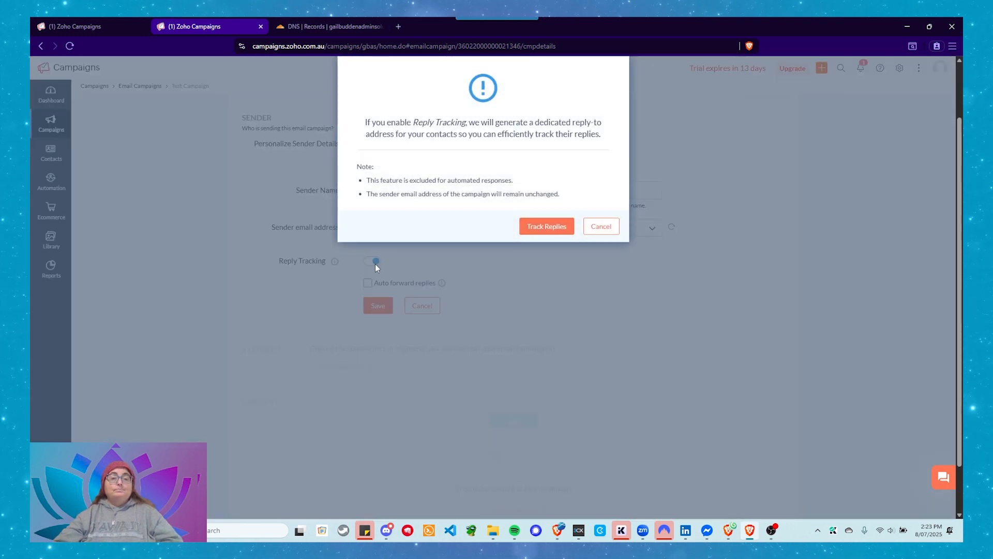
{"action": "left_click", "coordinate": [543, 226]}
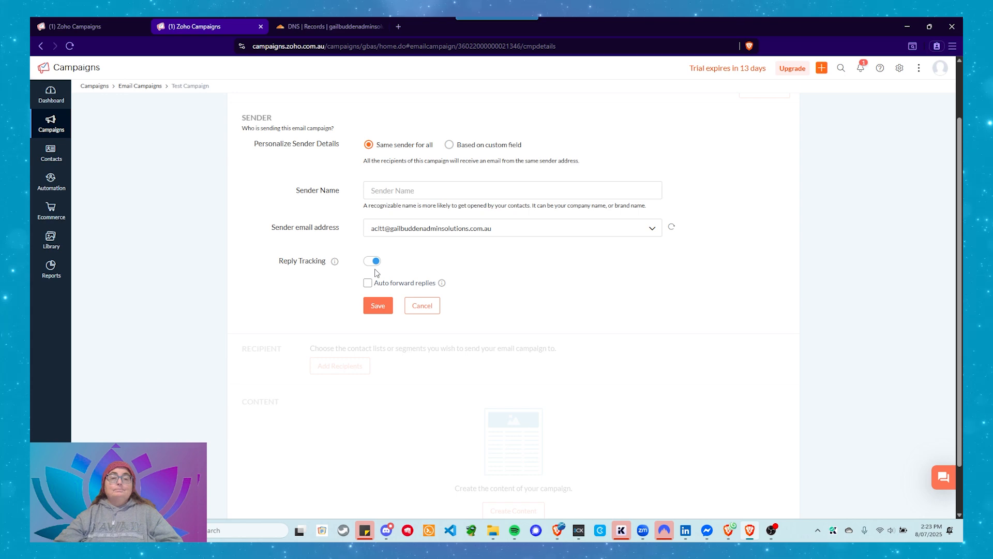
{"action": "mouse_move", "coordinate": [443, 291]}
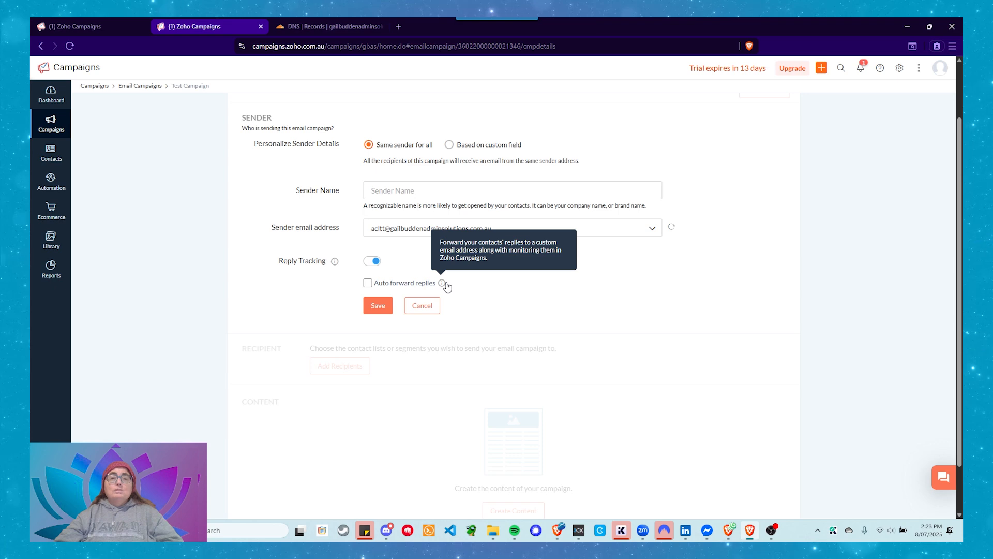
{"action": "left_click", "coordinate": [368, 285]}
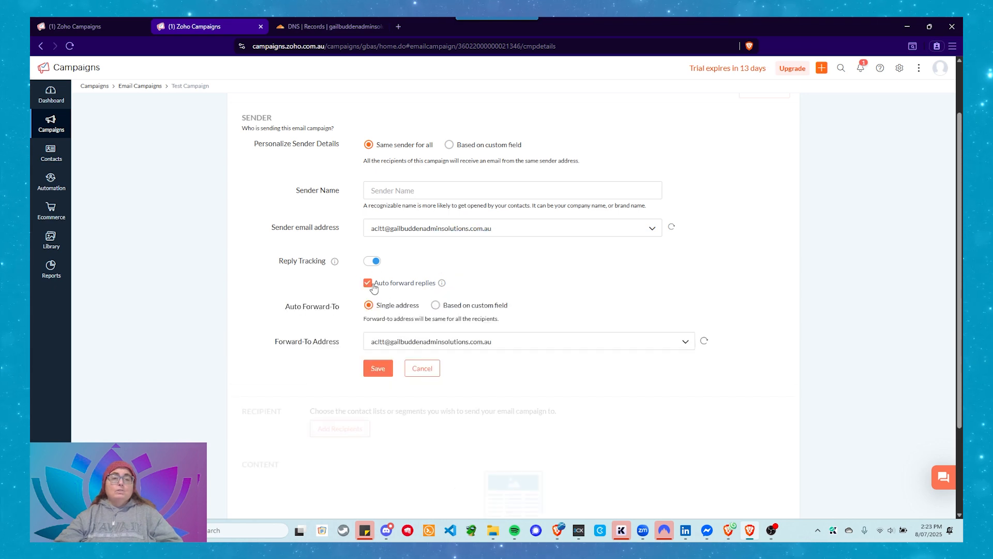
{"action": "left_click", "coordinate": [497, 342]}
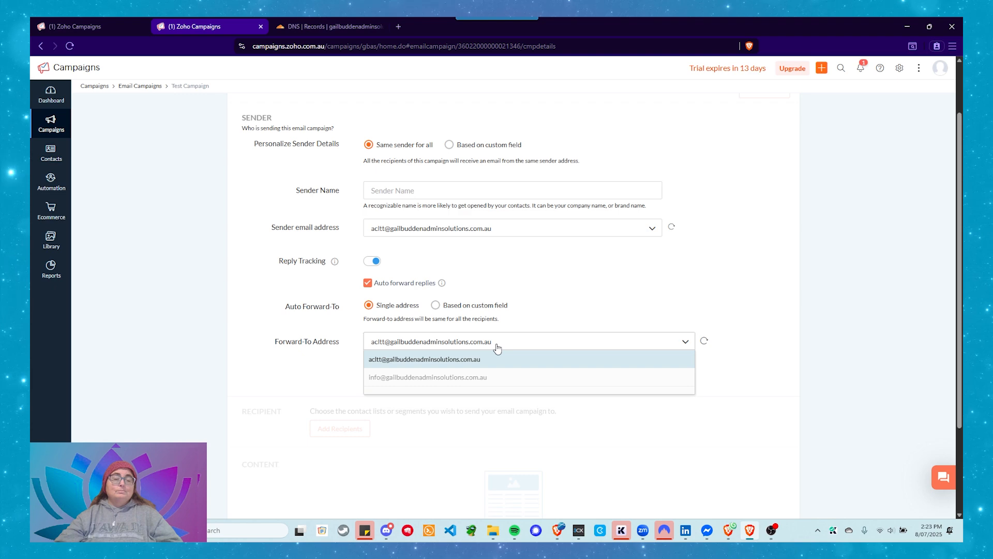
{"action": "left_click", "coordinate": [497, 342]}
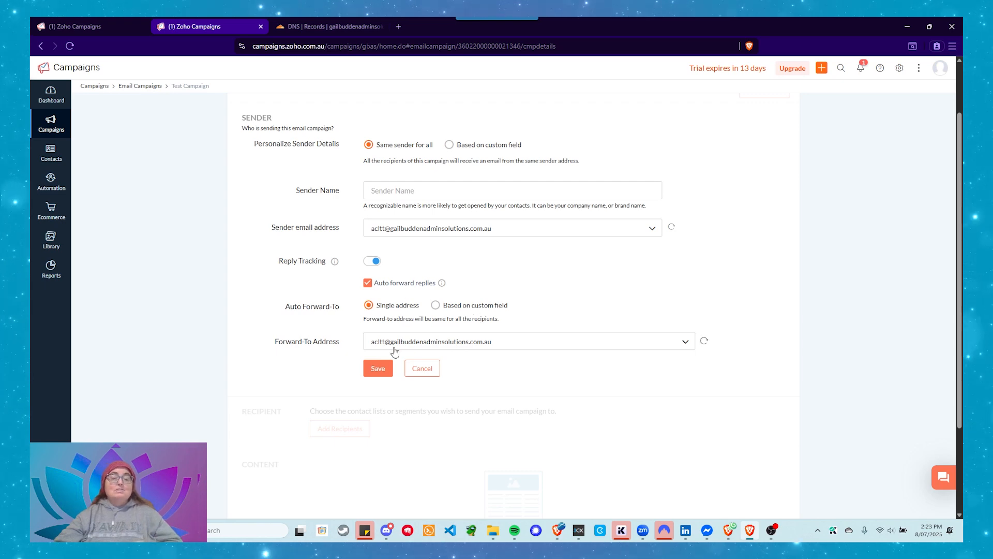
{"action": "left_click", "coordinate": [367, 283]}
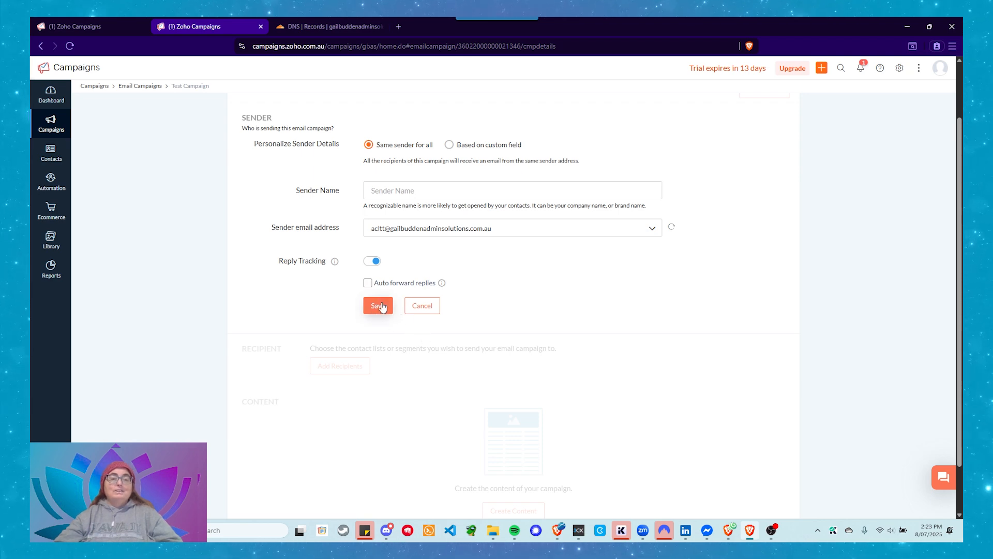
{"action": "scroll", "coordinate": [385, 310], "scroll_direction": "up", "scroll_amount": 2}
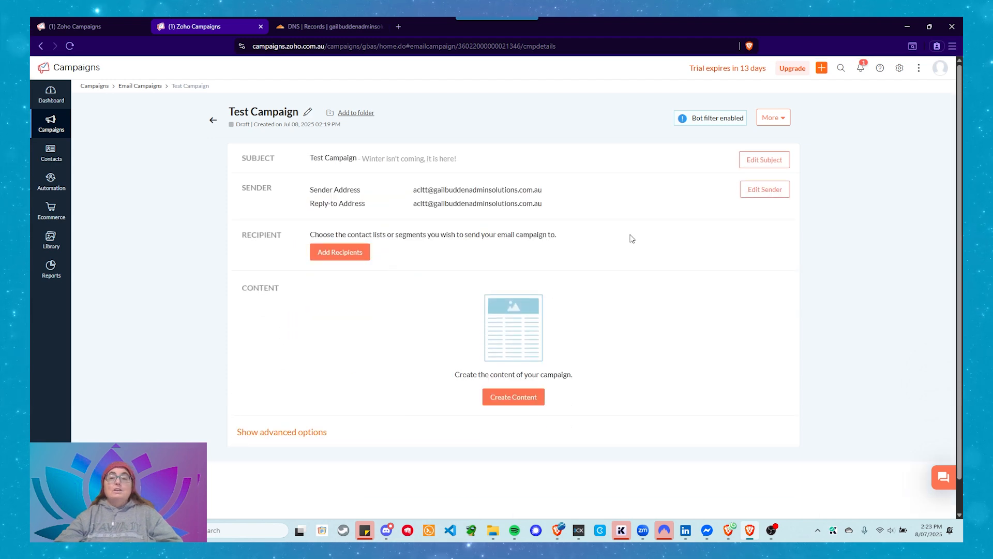
Set the campaign's sender name to "This is my recognisable Identifier" and save the sender details
{"action": "left_click", "coordinate": [754, 195]}
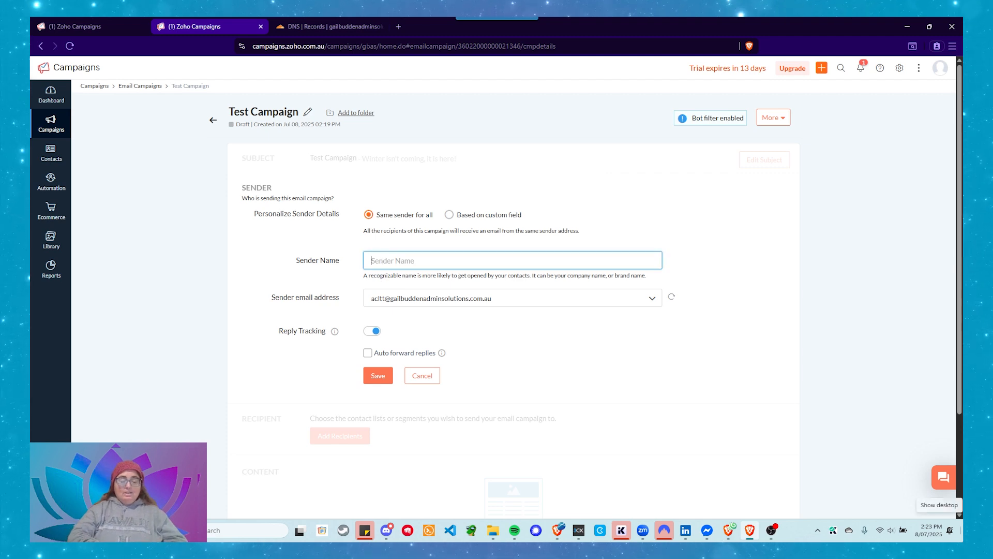
{"action": "type", "text": "This is"}
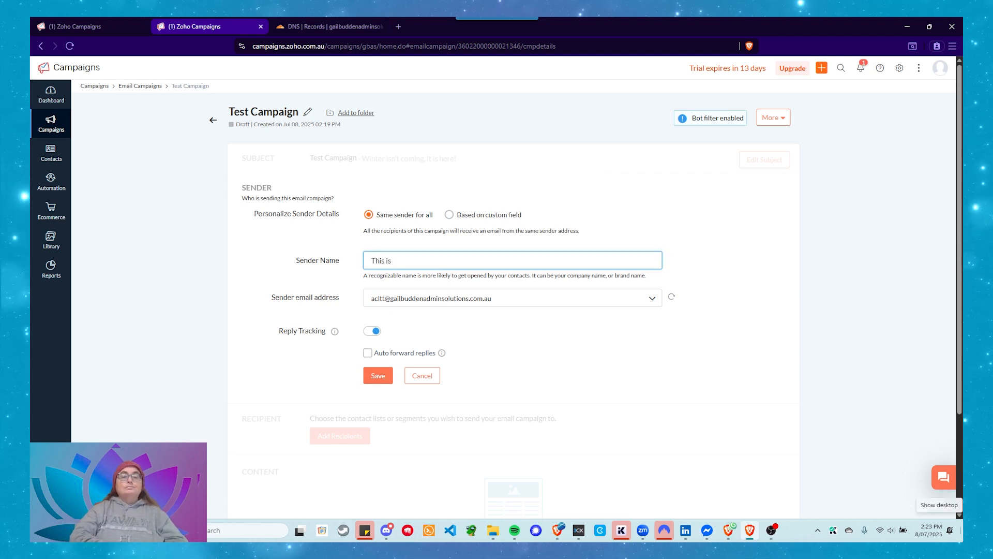
{"action": "type", "text": " my recog"}
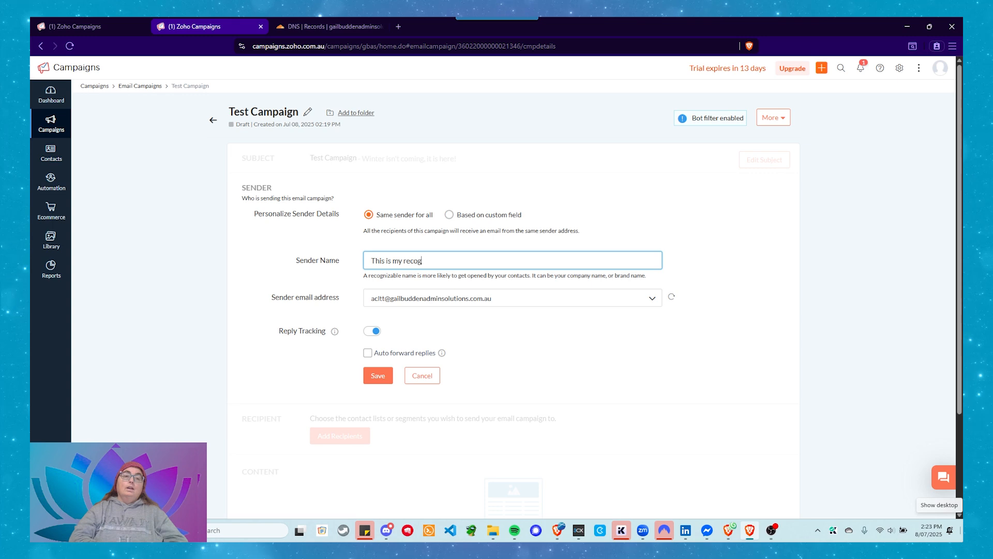
{"action": "type", "text": "nisable "}
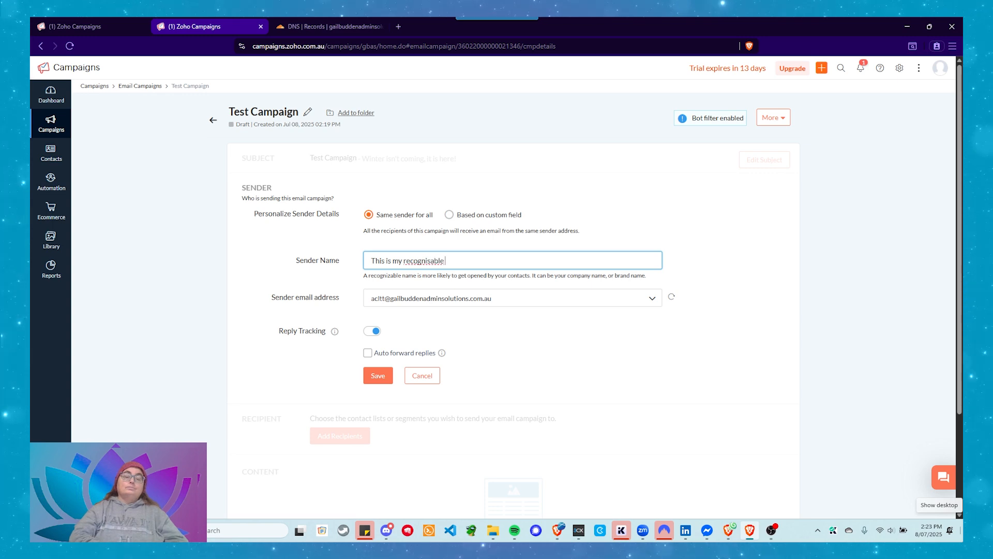
{"action": "type", "text": "Identifi"}
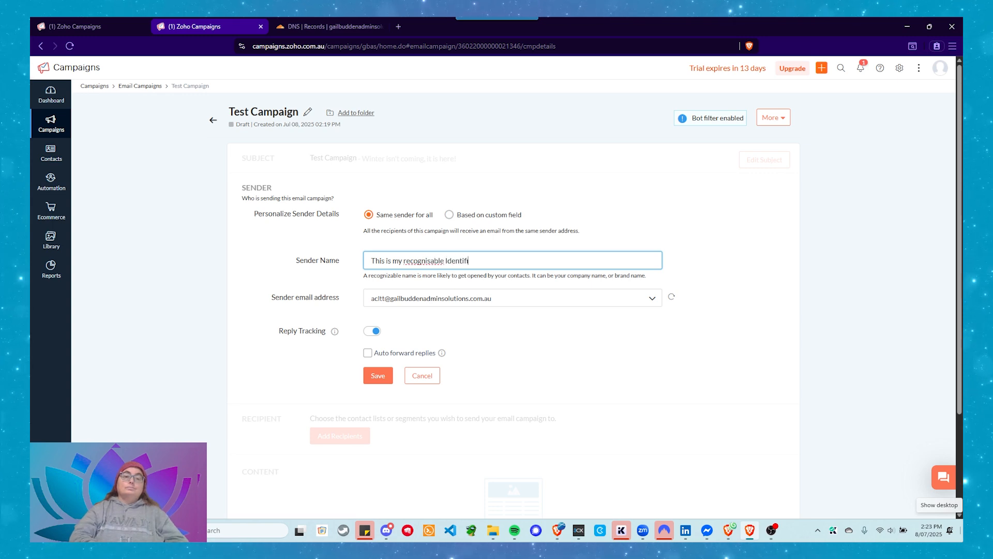
{"action": "type", "text": "er"}
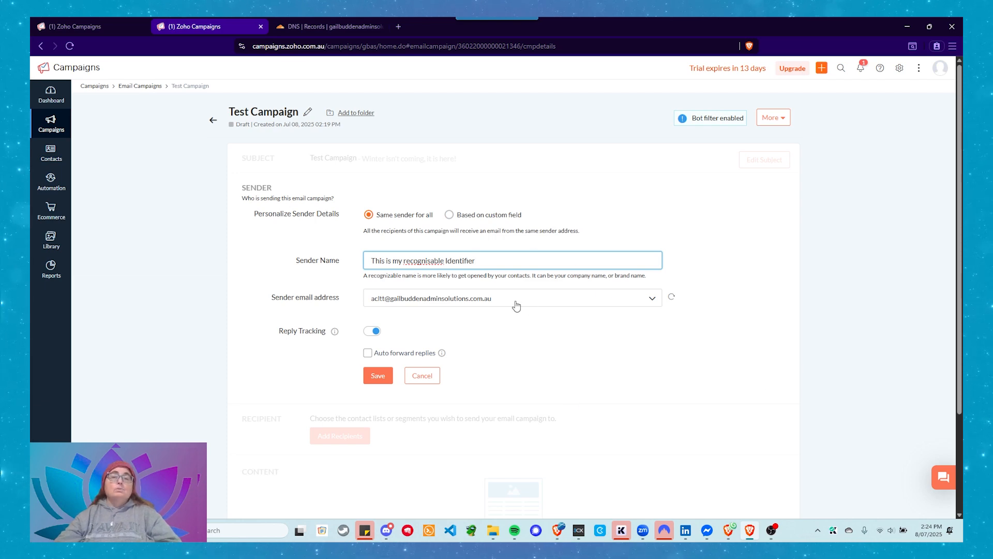
{"action": "left_click", "coordinate": [378, 378]}
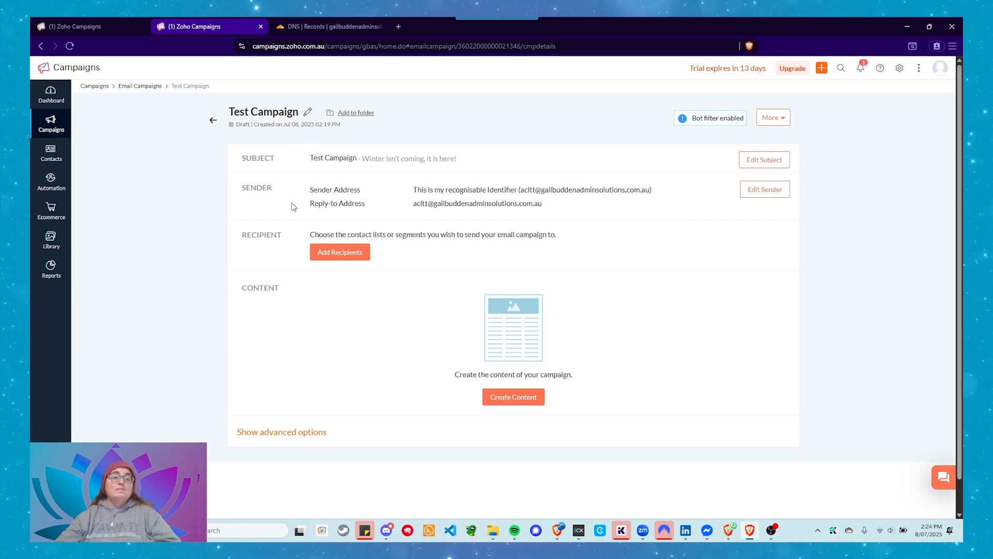
View the mailing lists offered as campaign recipients and close the recipient selection without choosing one
{"action": "left_click", "coordinate": [333, 258]}
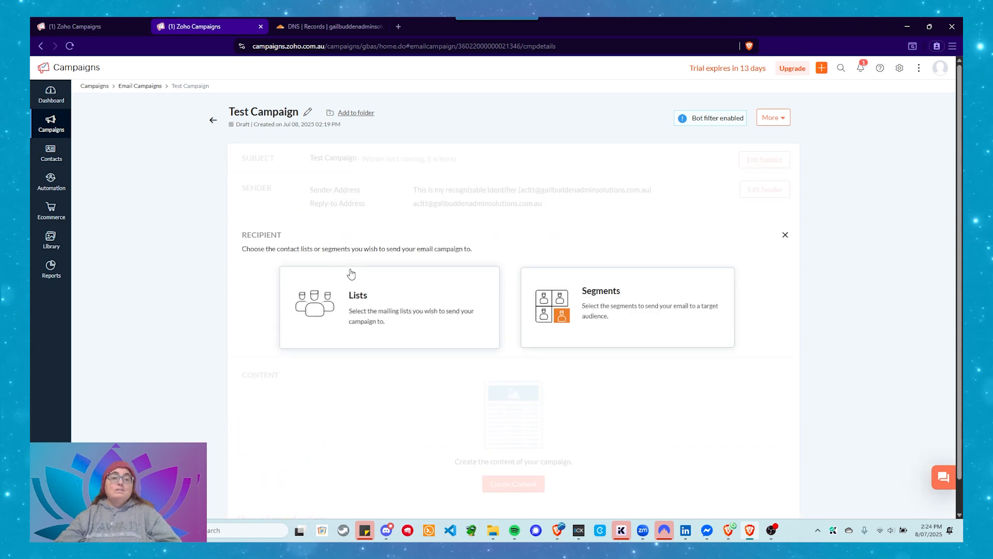
{"action": "left_click", "coordinate": [370, 313]}
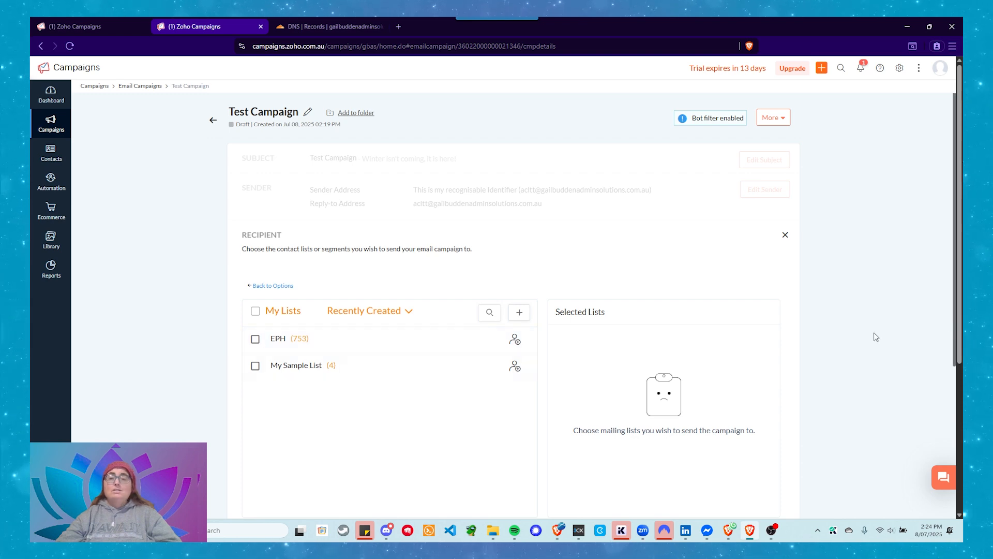
{"action": "left_click", "coordinate": [786, 236]}
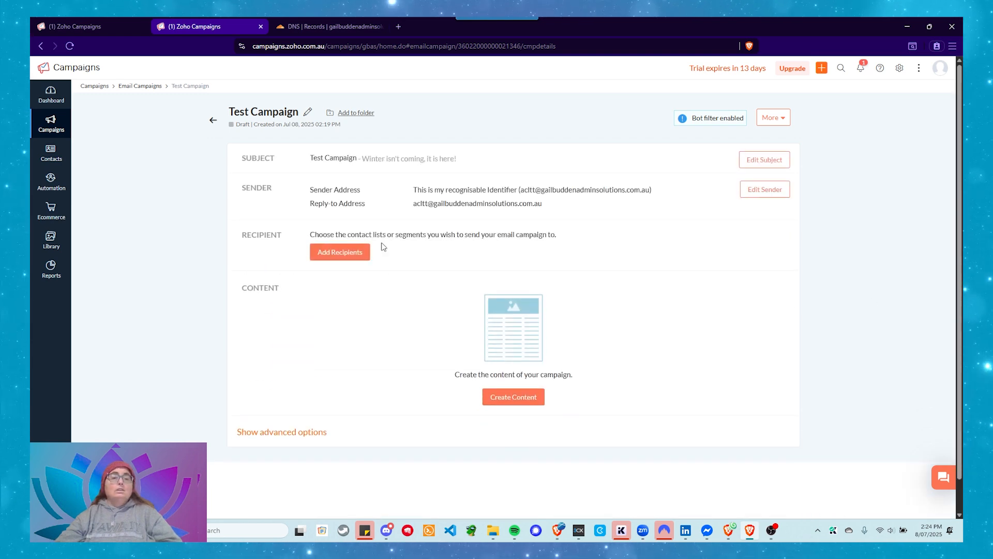
Open the segment selection for the campaign's recipients, check the bulk segments and return to the regular segments
{"action": "left_click", "coordinate": [339, 258]}
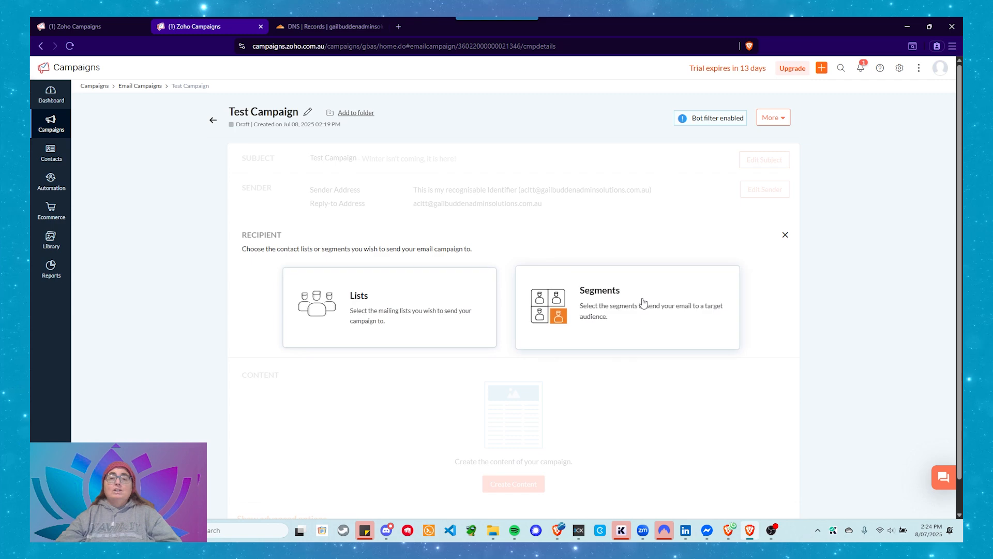
{"action": "left_click", "coordinate": [641, 302]}
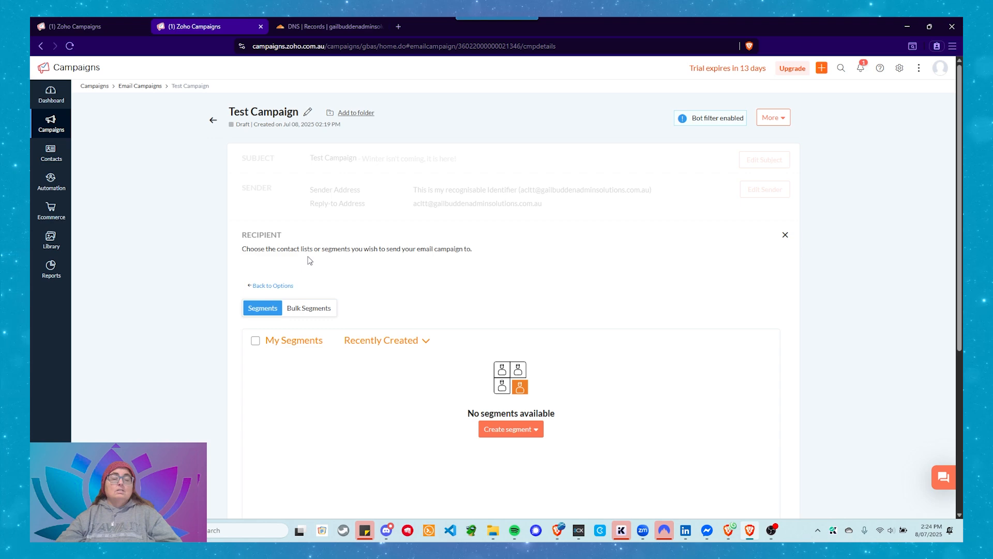
{"action": "scroll", "coordinate": [307, 259], "scroll_direction": "down", "scroll_amount": 4}
{"action": "scroll", "coordinate": [315, 264], "scroll_direction": "up", "scroll_amount": 4}
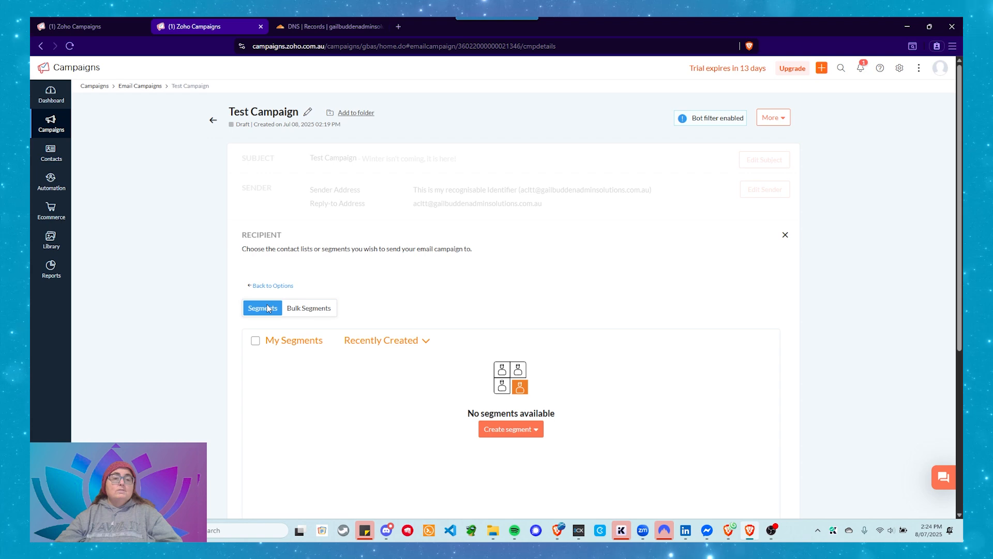
{"action": "left_click", "coordinate": [308, 313]}
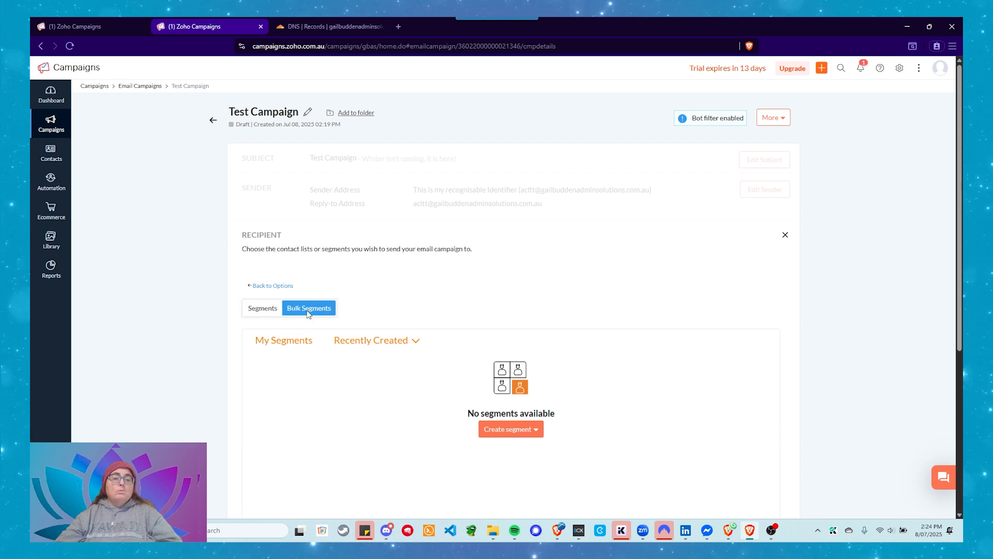
{"action": "left_click", "coordinate": [256, 306]}
{"action": "scroll", "coordinate": [306, 339], "scroll_direction": "down", "scroll_amount": 3}
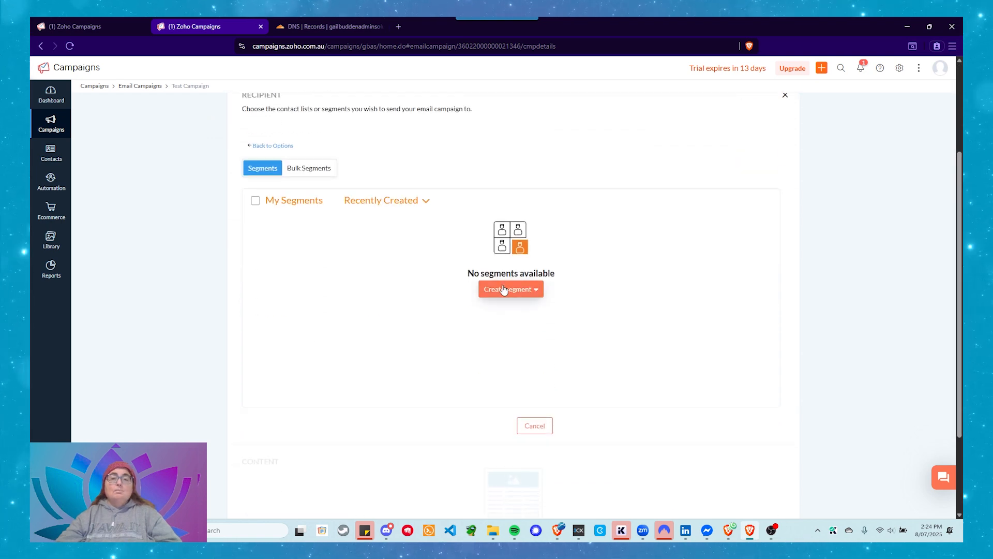
Start creating a regular recipient segment and name it Test Email
{"action": "left_click", "coordinate": [504, 290]}
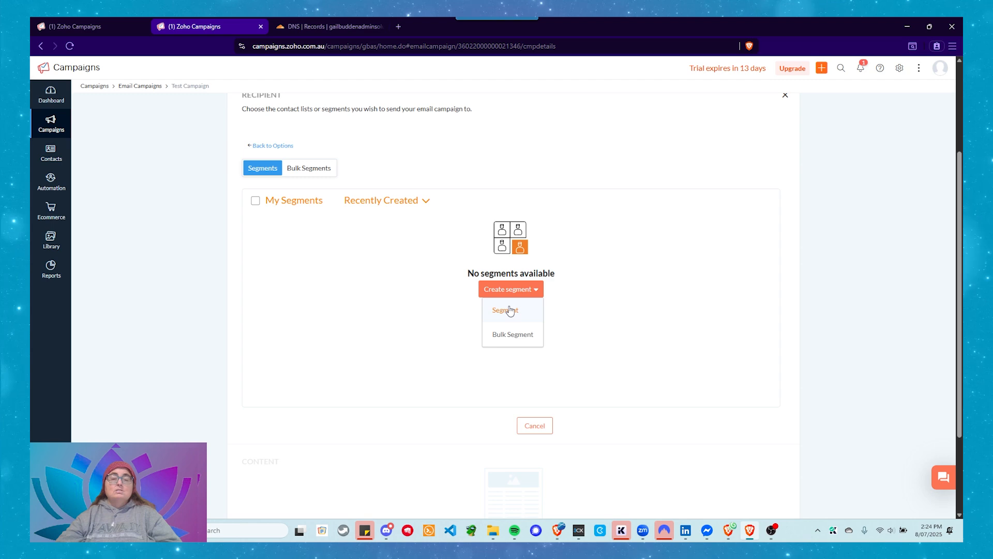
{"action": "left_click", "coordinate": [509, 310]}
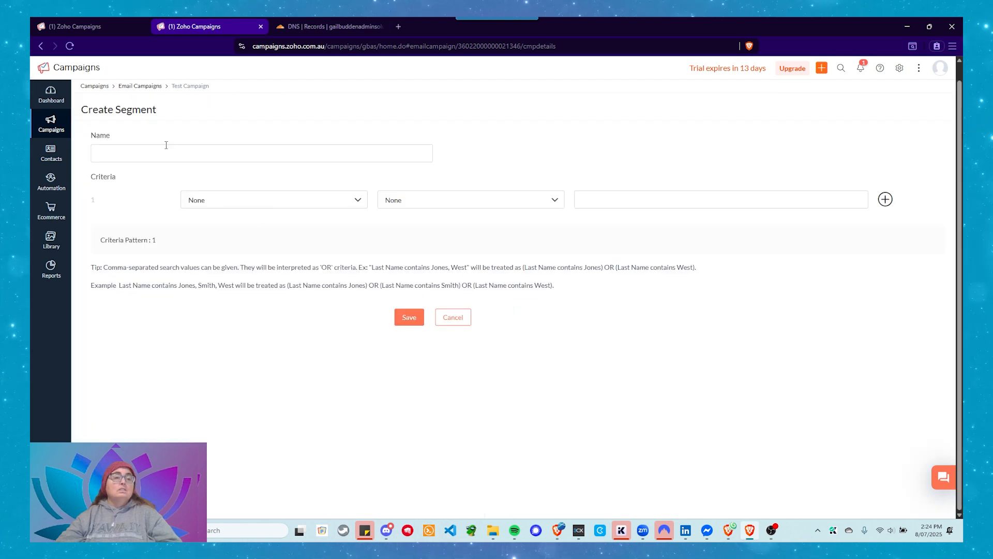
{"action": "left_click", "coordinate": [166, 147]}
{"action": "type", "text": "T"}
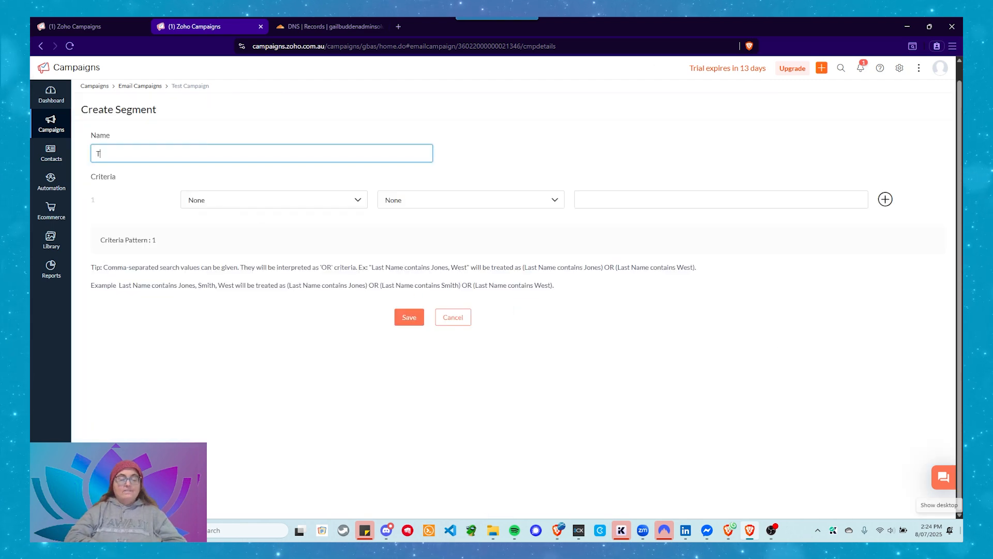
{"action": "type", "text": "est Email"}
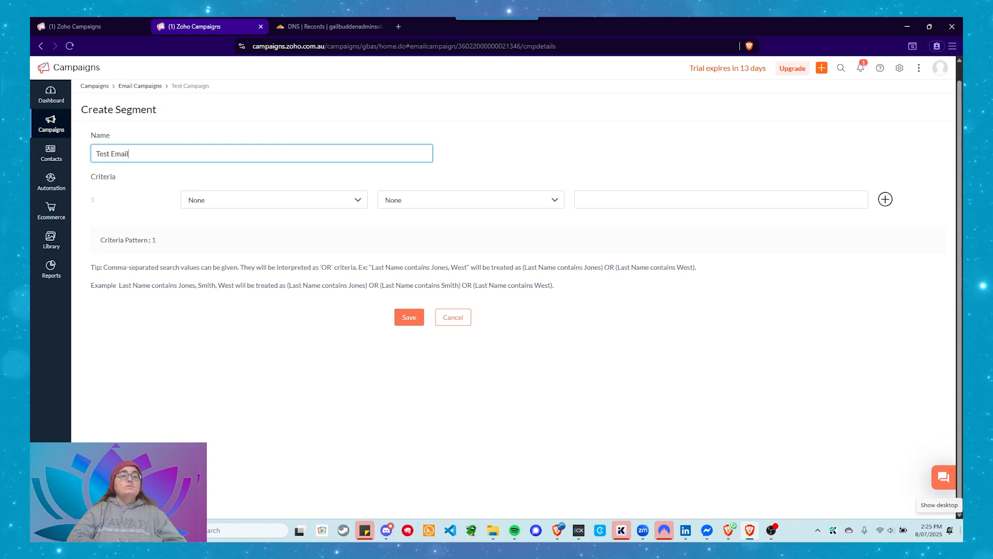
{"action": "key", "text": "Tab"}
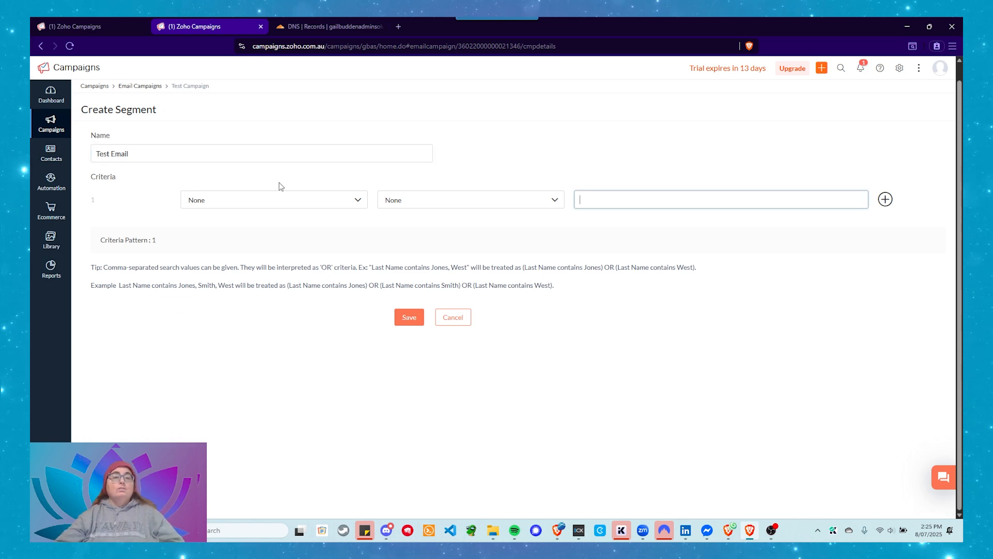
Try the predefined field First Name for the segment's first criterion and check its comparison operators
{"action": "left_click", "coordinate": [284, 197]}
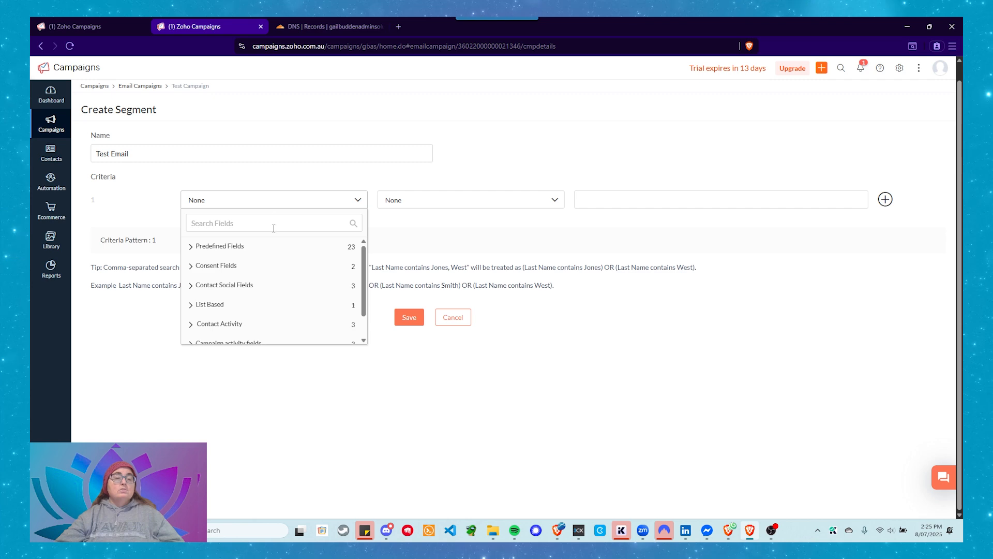
{"action": "scroll", "coordinate": [263, 292], "scroll_direction": "down", "scroll_amount": 2}
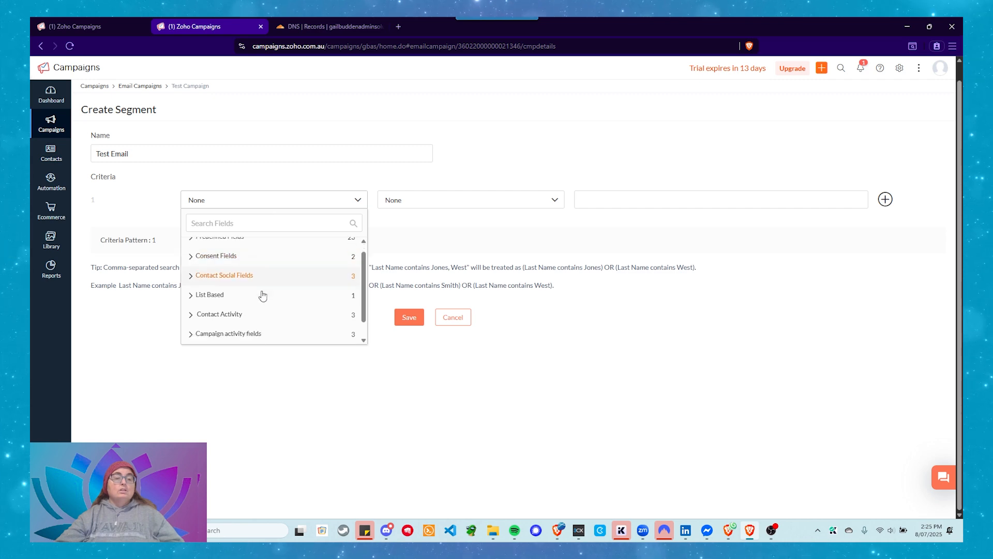
{"action": "scroll", "coordinate": [263, 295], "scroll_direction": "up", "scroll_amount": 3}
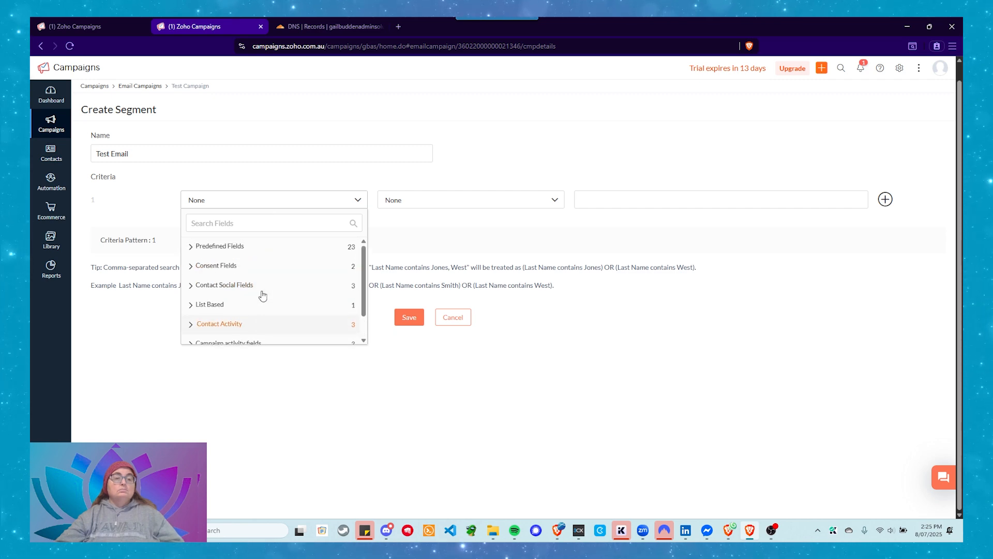
{"action": "left_click", "coordinate": [238, 263]}
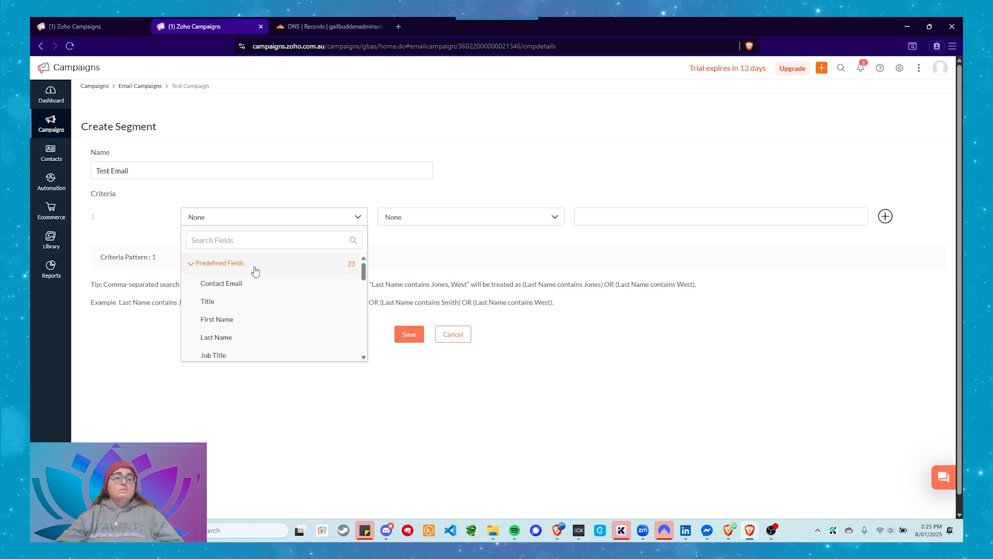
{"action": "left_click", "coordinate": [226, 319]}
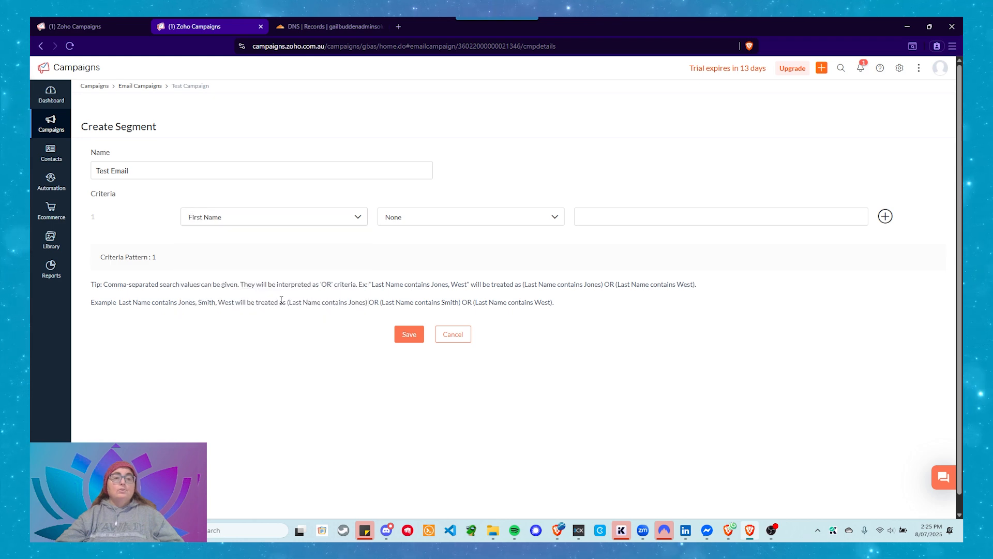
{"action": "left_click", "coordinate": [426, 219]}
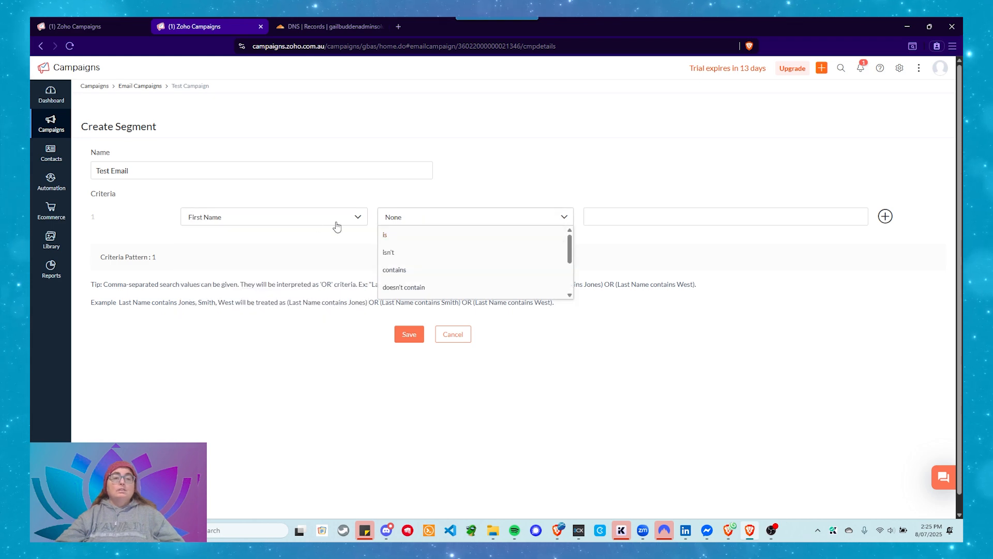
Set the segment's criterion to Contact Email is, and enter the test recipient's email address as its value
{"action": "left_click", "coordinate": [314, 220]}
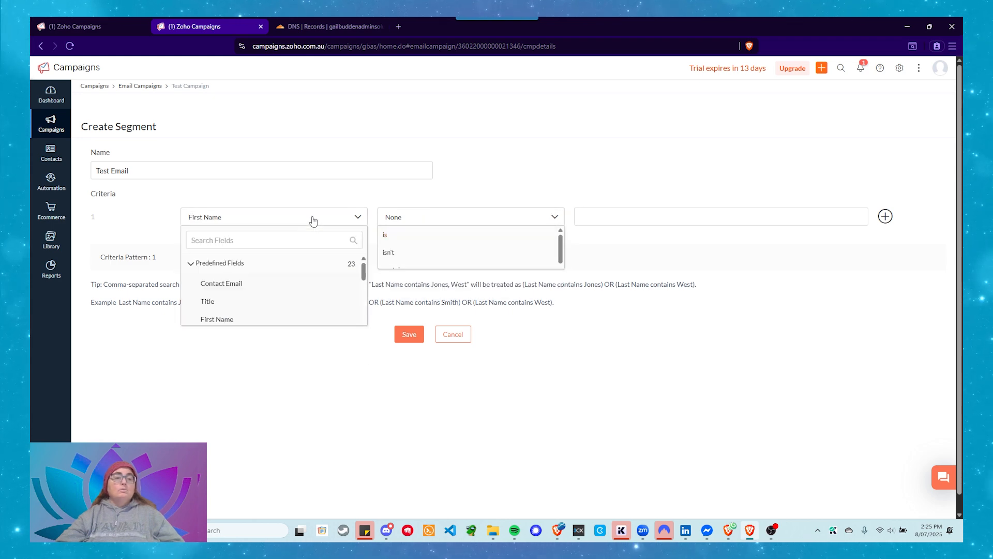
{"action": "left_click", "coordinate": [240, 284]}
{"action": "left_click", "coordinate": [439, 219]}
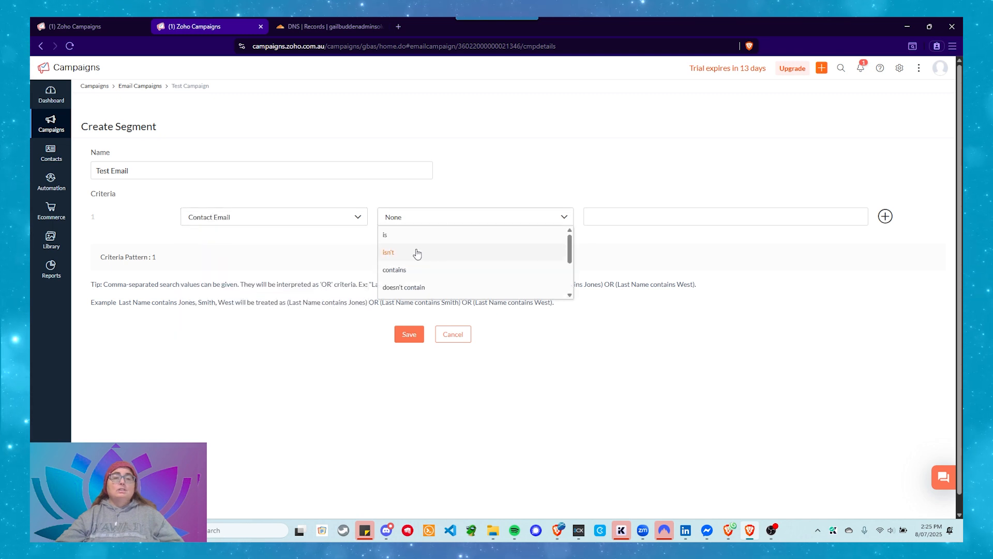
{"action": "left_click", "coordinate": [395, 235]}
{"action": "left_click", "coordinate": [666, 219]}
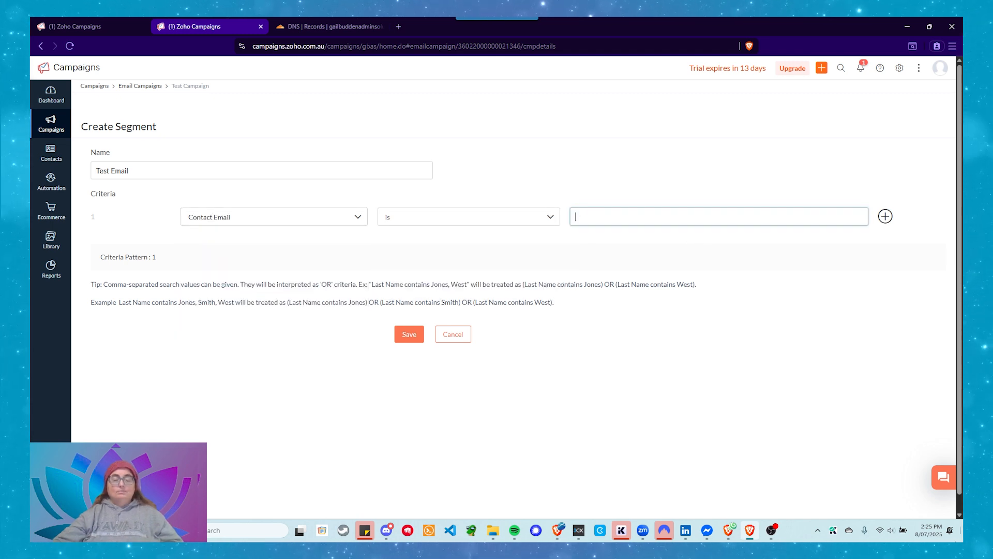
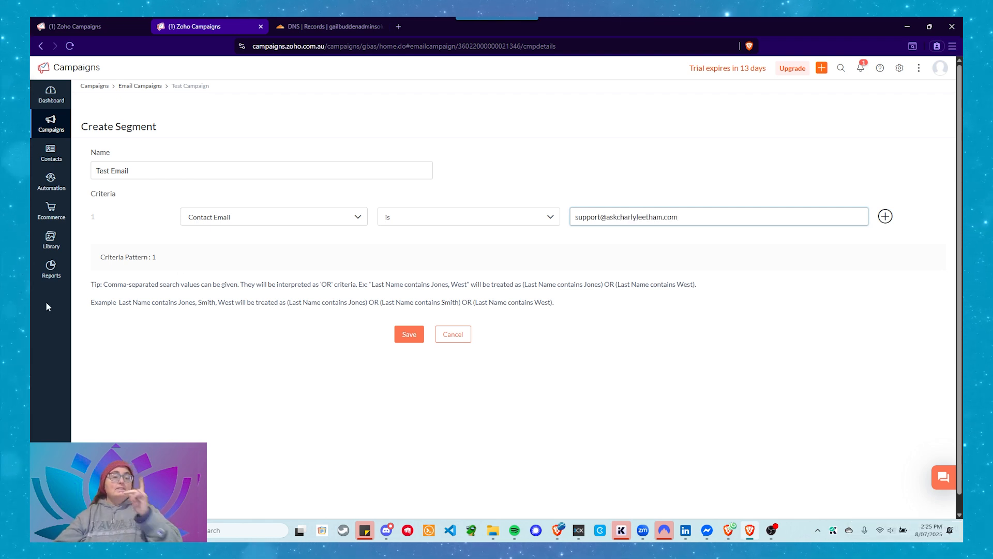
Rename the new segment to "Segment for Testing" and save it
{"action": "double_click", "coordinate": [122, 170]}
{"action": "key", "text": "BackSpace"}
{"action": "key", "text": "BackSpace"}
{"action": "key", "text": "BackSpace"}
{"action": "key", "text": "BackSpace"}
{"action": "key", "text": "BackSpace"}
{"action": "key", "text": "BackSpace"}
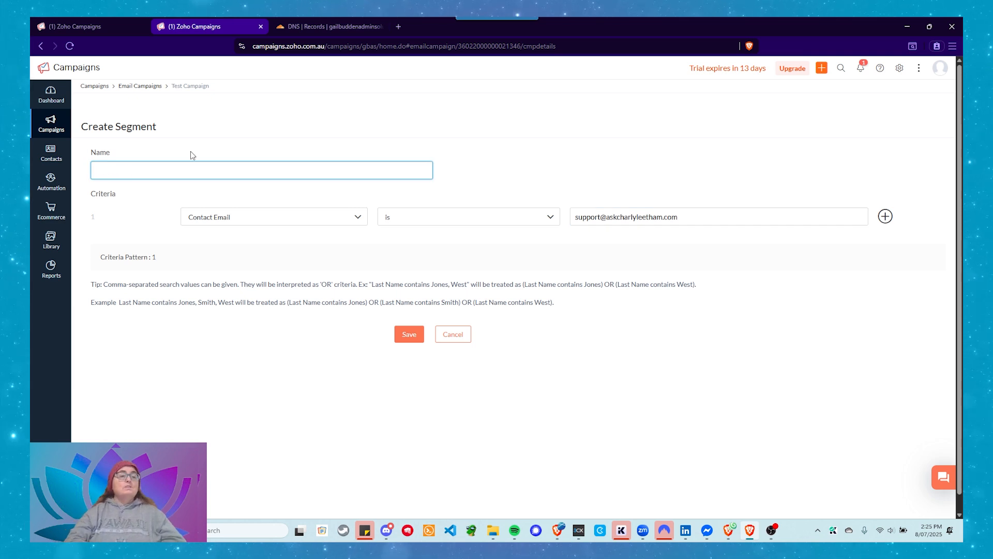
{"action": "type", "text": "Segment for "}
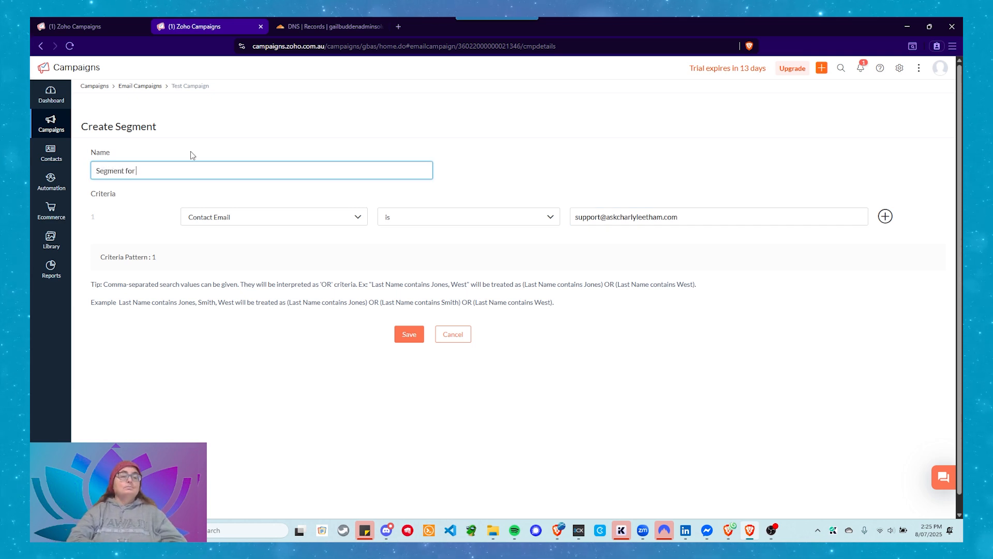
{"action": "type", "text": "Testing"}
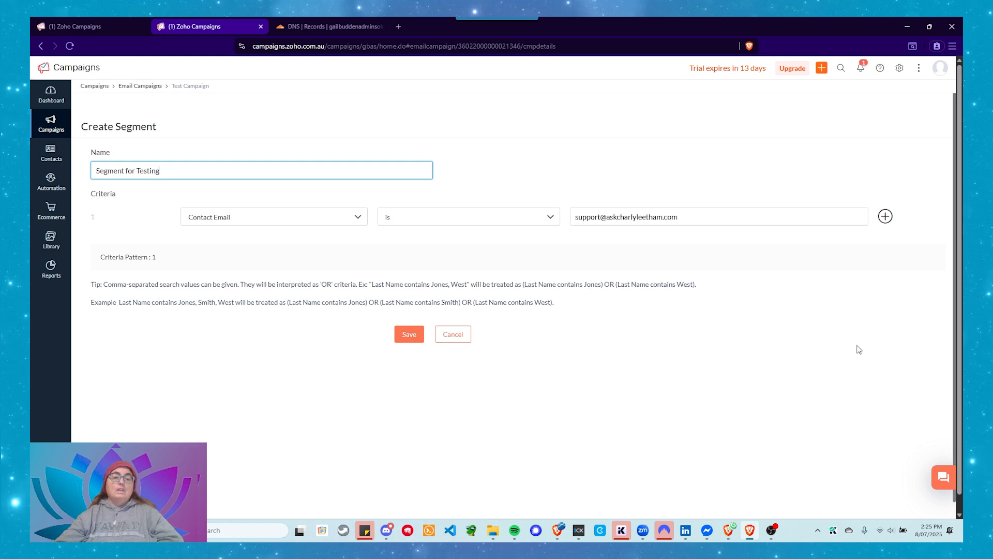
{"action": "left_click", "coordinate": [406, 340]}
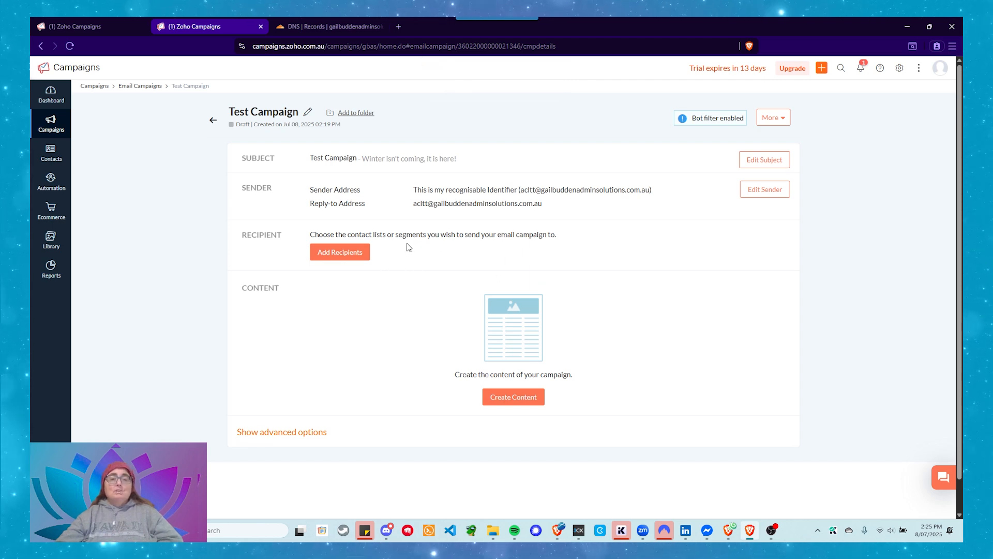
Add the Segment for Testing segment as the campaign's recipients and save the selection
{"action": "left_click", "coordinate": [343, 253]}
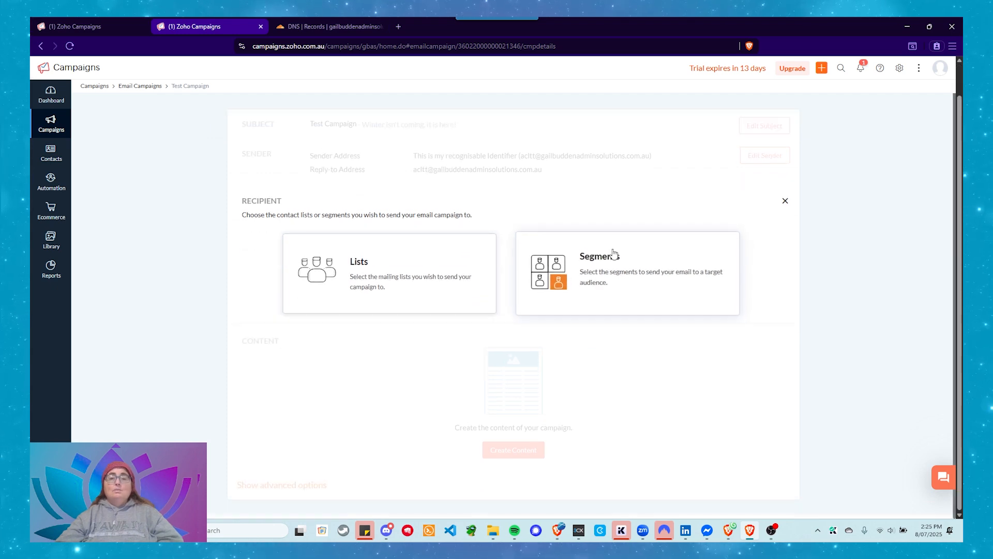
{"action": "left_click", "coordinate": [612, 249]}
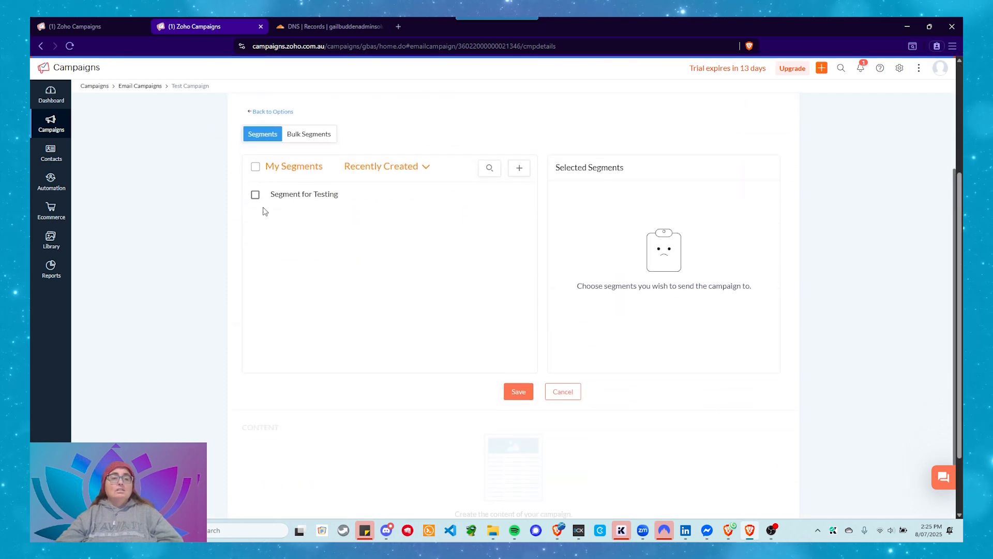
{"action": "left_click", "coordinate": [255, 194]}
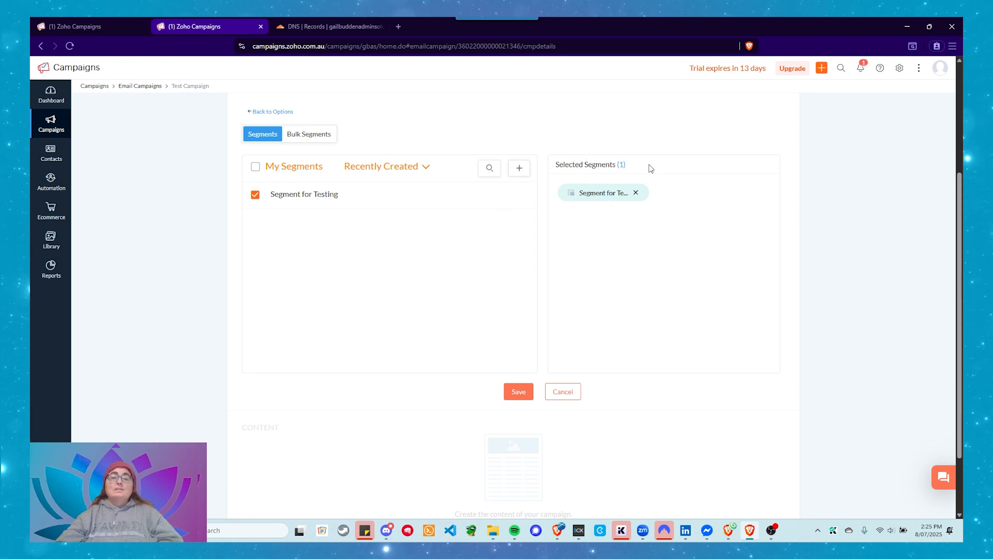
{"action": "left_click", "coordinate": [512, 395]}
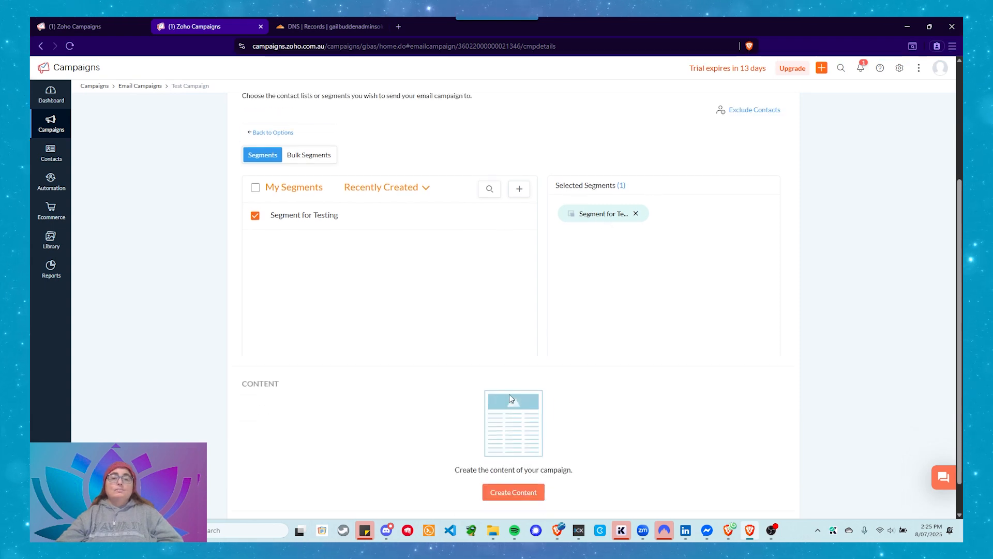
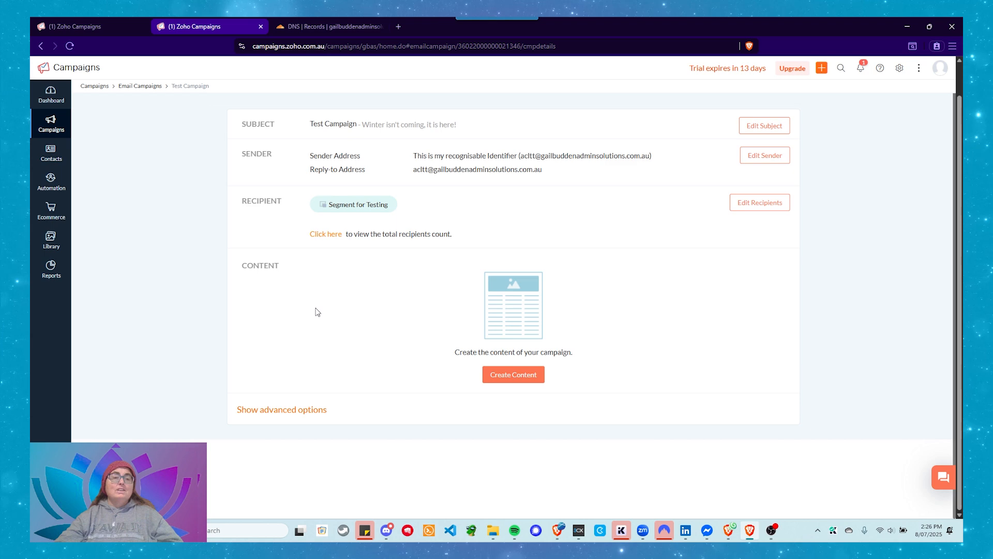
Create the campaign's content from the saved template New Basic Template
{"action": "scroll", "coordinate": [317, 311], "scroll_direction": "up", "scroll_amount": 1}
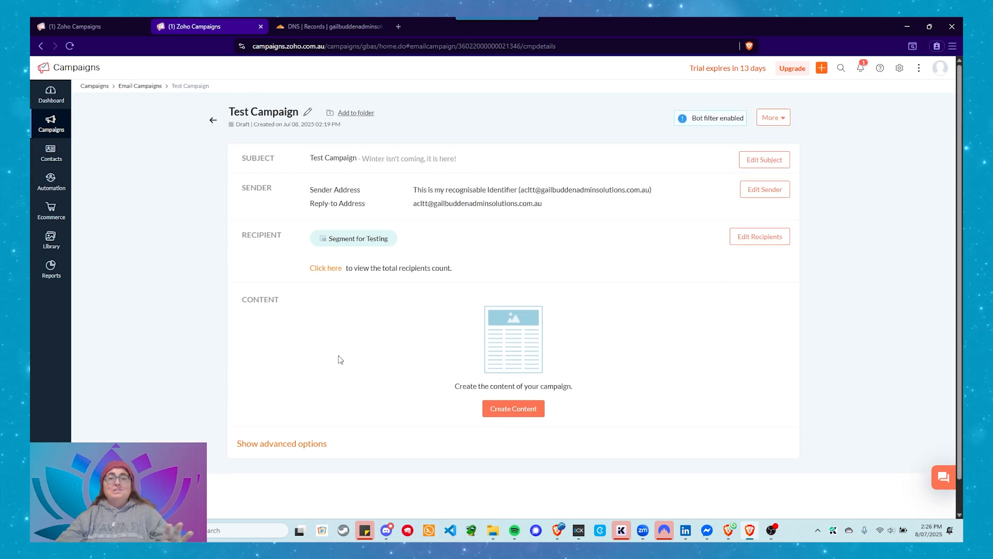
{"action": "scroll", "coordinate": [346, 263], "scroll_direction": "down", "scroll_amount": 1}
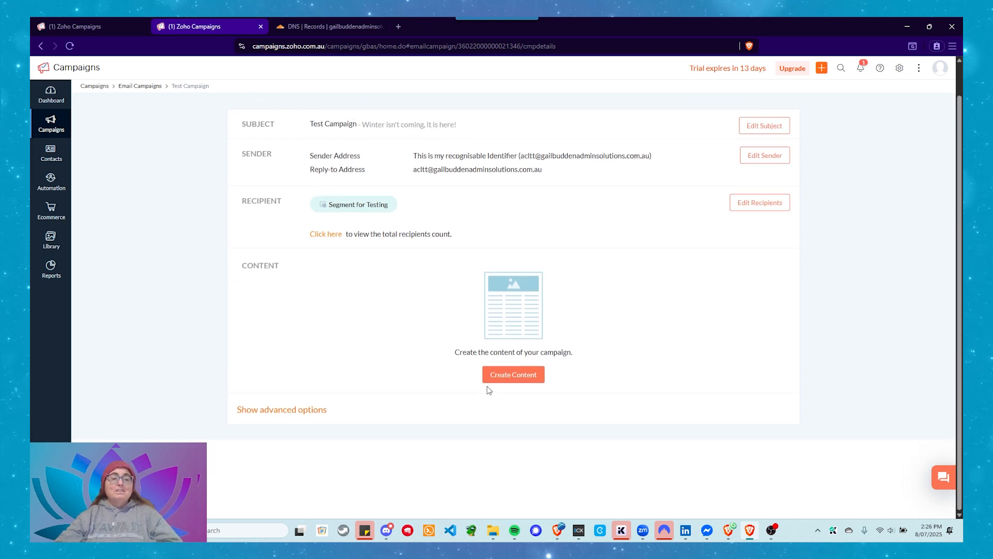
{"action": "left_click", "coordinate": [507, 374]}
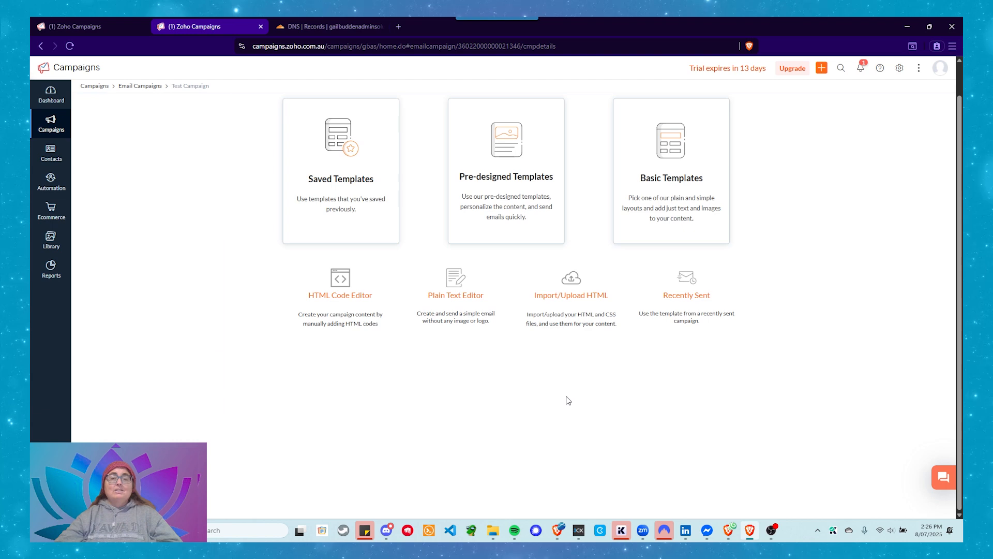
{"action": "left_click", "coordinate": [341, 166]}
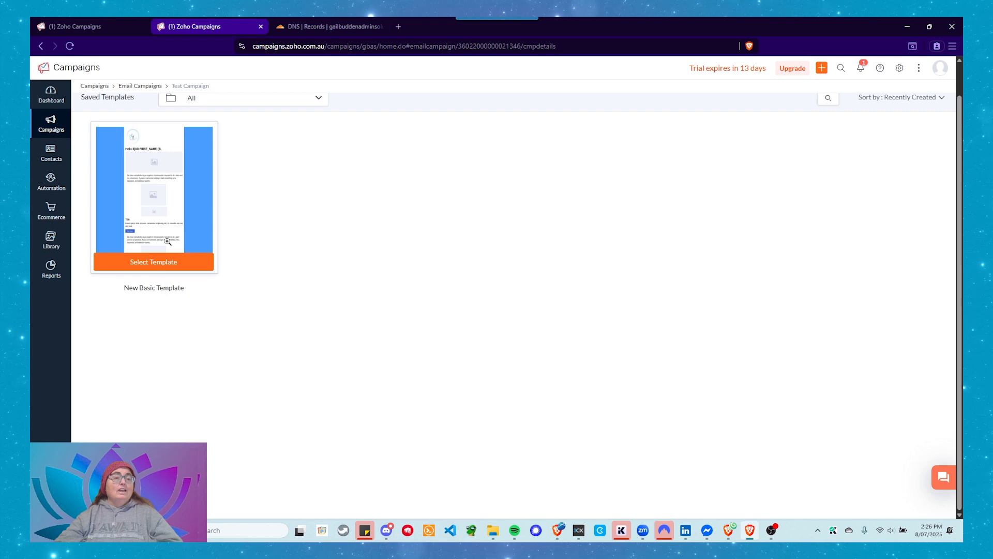
{"action": "left_click", "coordinate": [135, 266]}
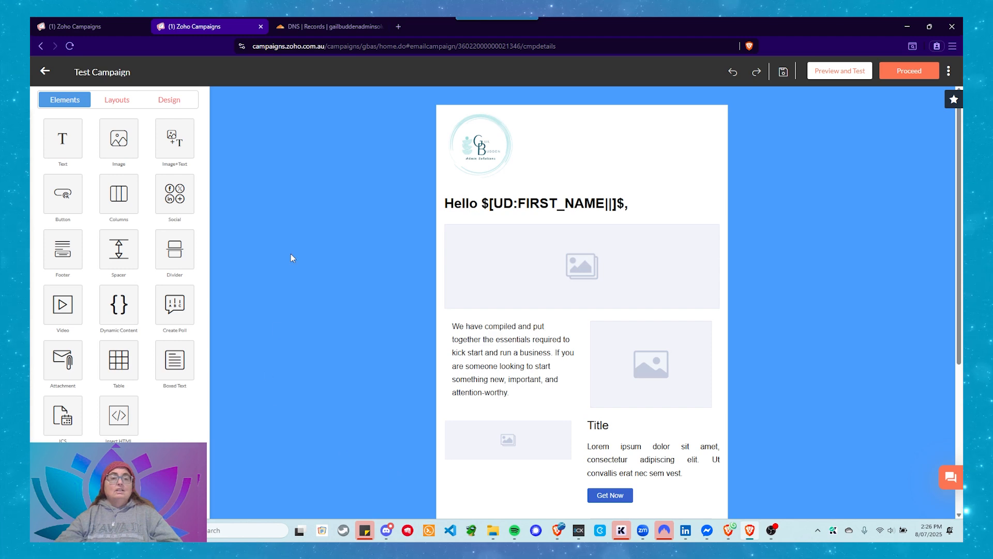
Examine the email's image placeholders and text blocks, along with the layouts available for adding sections
{"action": "scroll", "coordinate": [294, 235], "scroll_direction": "down", "scroll_amount": 2}
{"action": "left_click", "coordinate": [601, 167]}
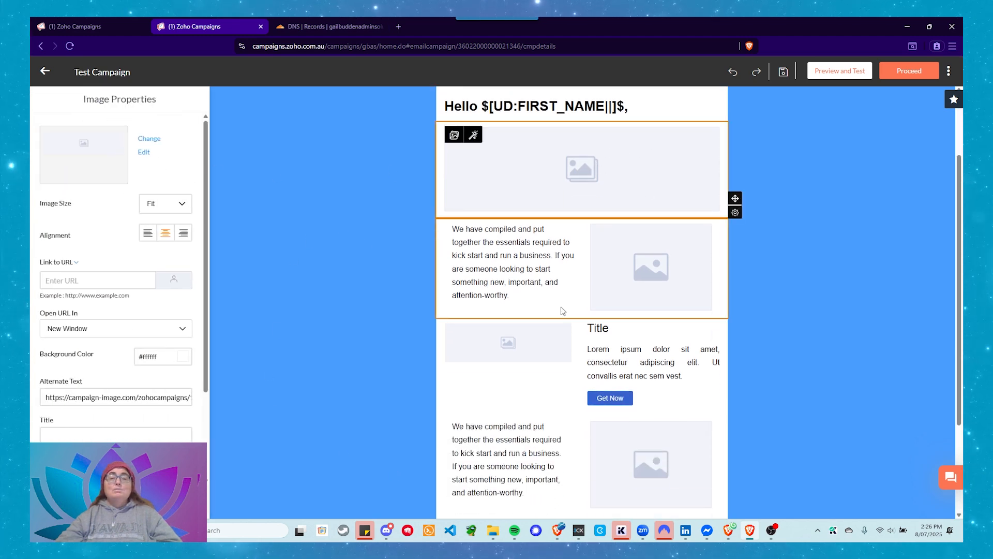
{"action": "left_click", "coordinate": [676, 275]}
{"action": "left_click", "coordinate": [509, 342]}
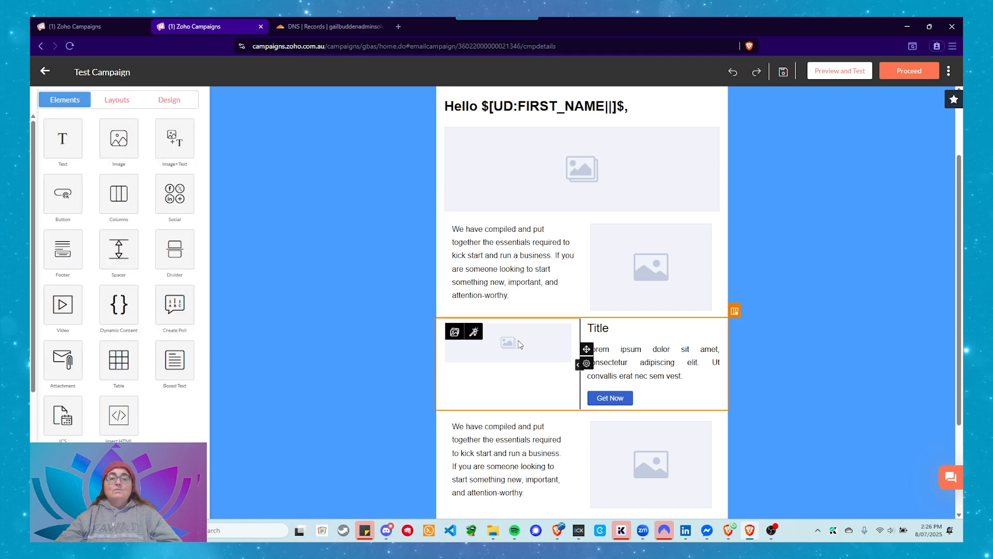
{"action": "left_click", "coordinate": [676, 446]}
{"action": "scroll", "coordinate": [621, 429], "scroll_direction": "down", "scroll_amount": 3}
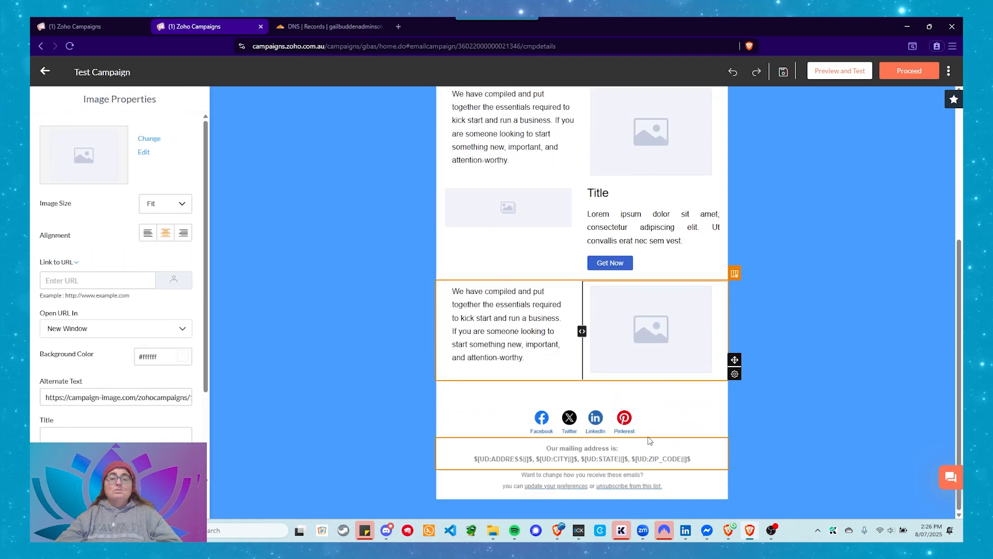
{"action": "scroll", "coordinate": [609, 417], "scroll_direction": "up", "scroll_amount": 2}
{"action": "left_click", "coordinate": [567, 272]}
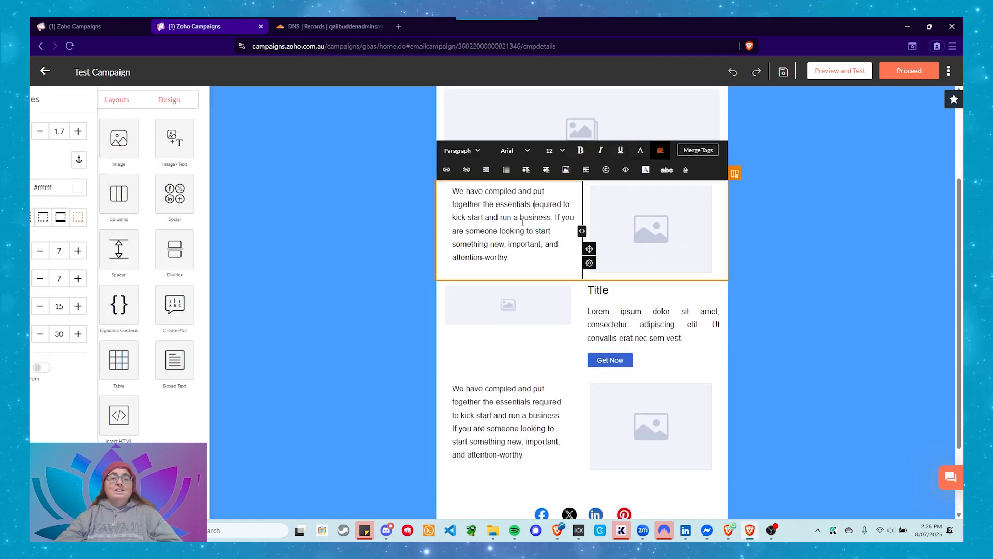
{"action": "double_click", "coordinate": [602, 312]}
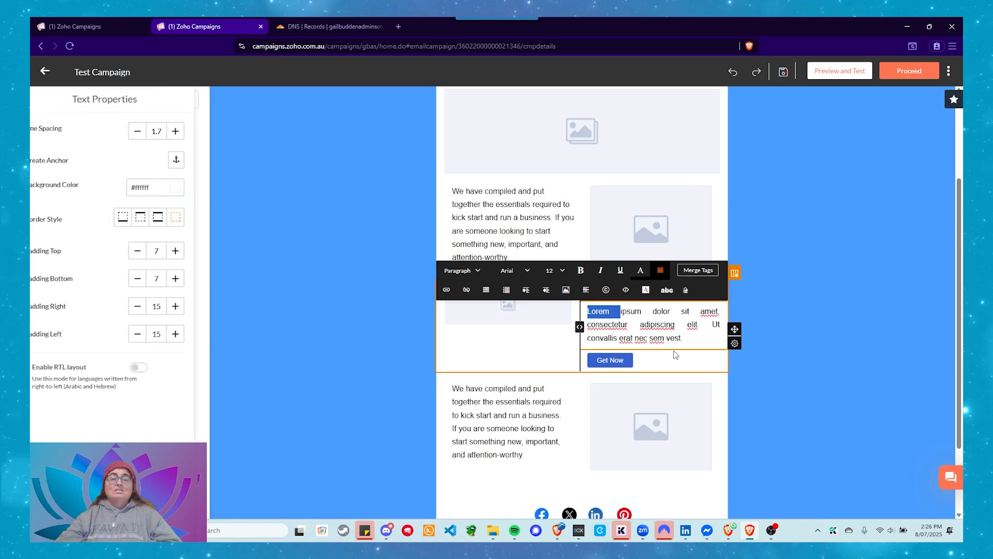
{"action": "scroll", "coordinate": [676, 355], "scroll_direction": "up", "scroll_amount": 2}
{"action": "scroll", "coordinate": [667, 354], "scroll_direction": "down", "scroll_amount": 3}
{"action": "left_click", "coordinate": [341, 249]}
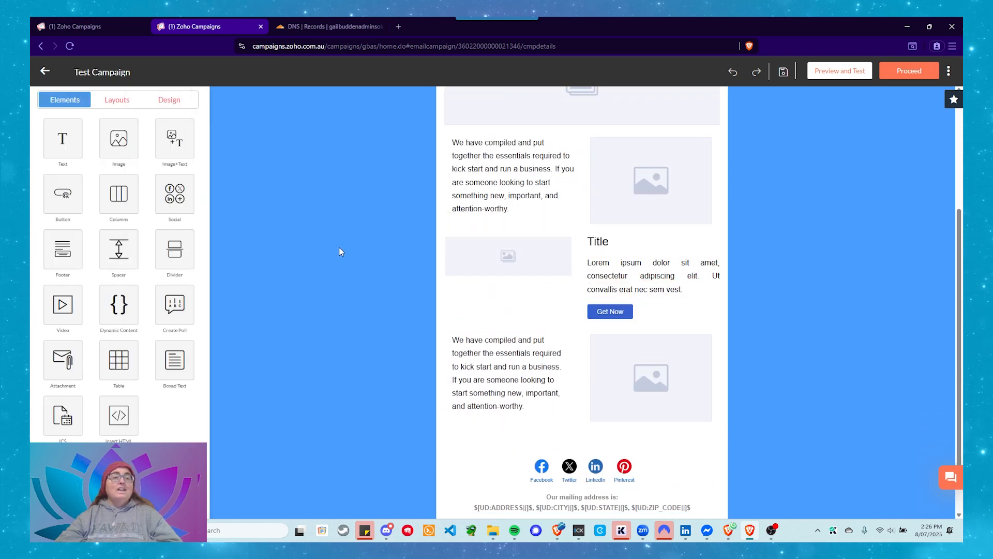
{"action": "left_click", "coordinate": [123, 99]}
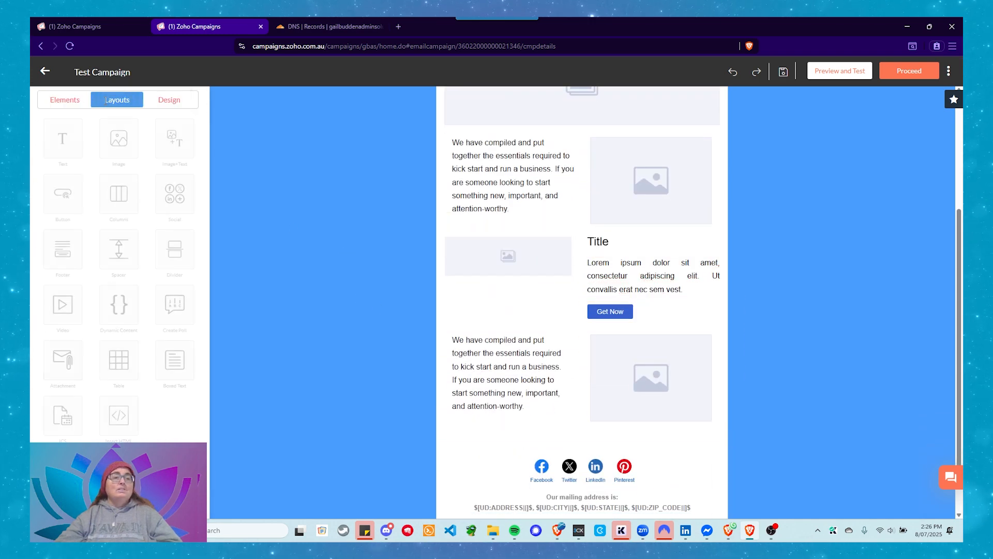
{"action": "scroll", "coordinate": [275, 310], "scroll_direction": "up", "scroll_amount": 5}
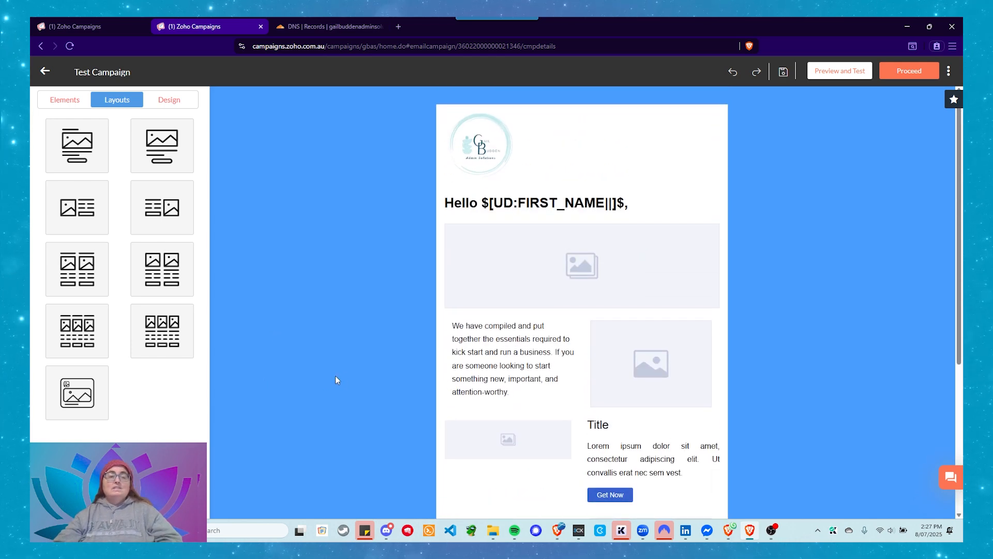
{"action": "scroll", "coordinate": [263, 357], "scroll_direction": "down", "scroll_amount": 2}
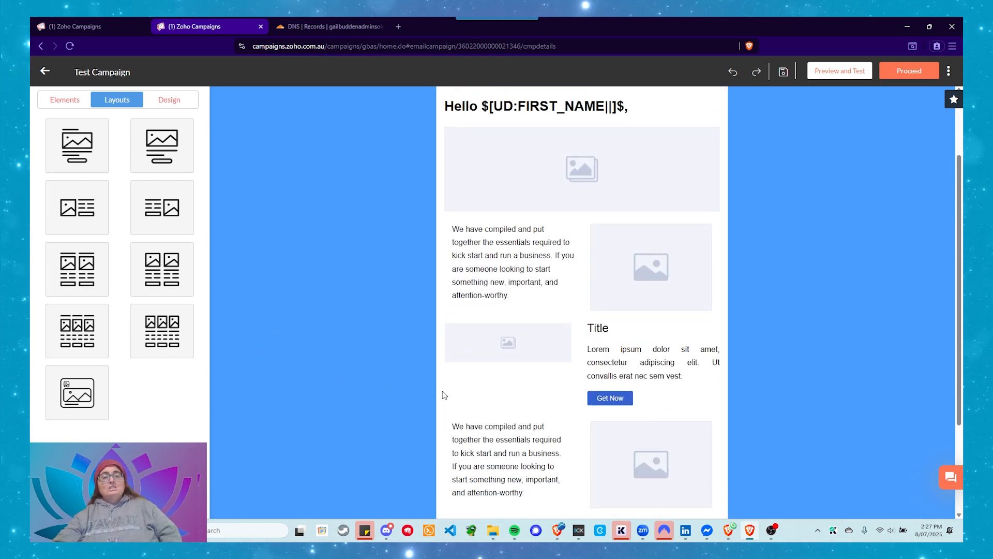
Delete the two-column section containing the Title heading, placeholder text and Get Now button from the email
{"action": "left_click", "coordinate": [730, 348]}
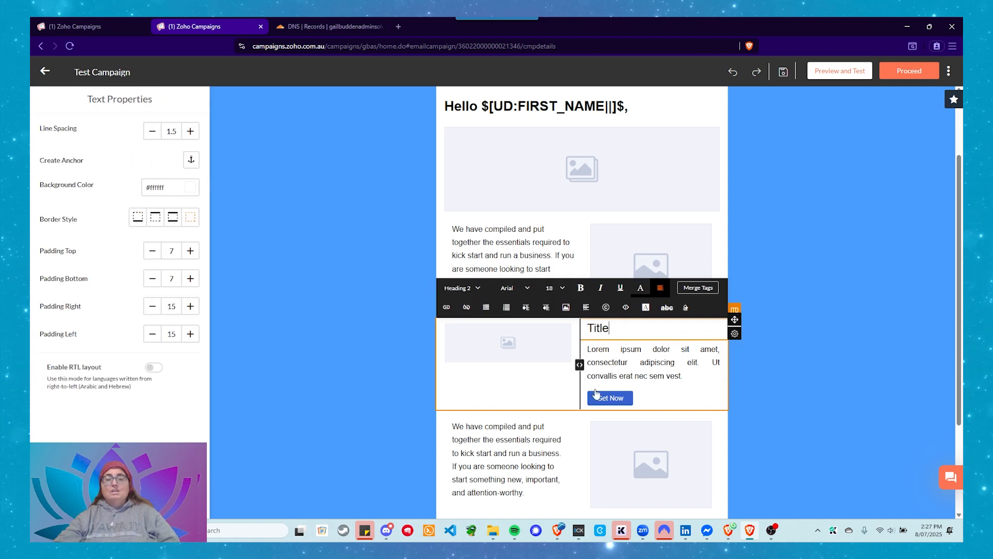
{"action": "left_click", "coordinate": [386, 375]}
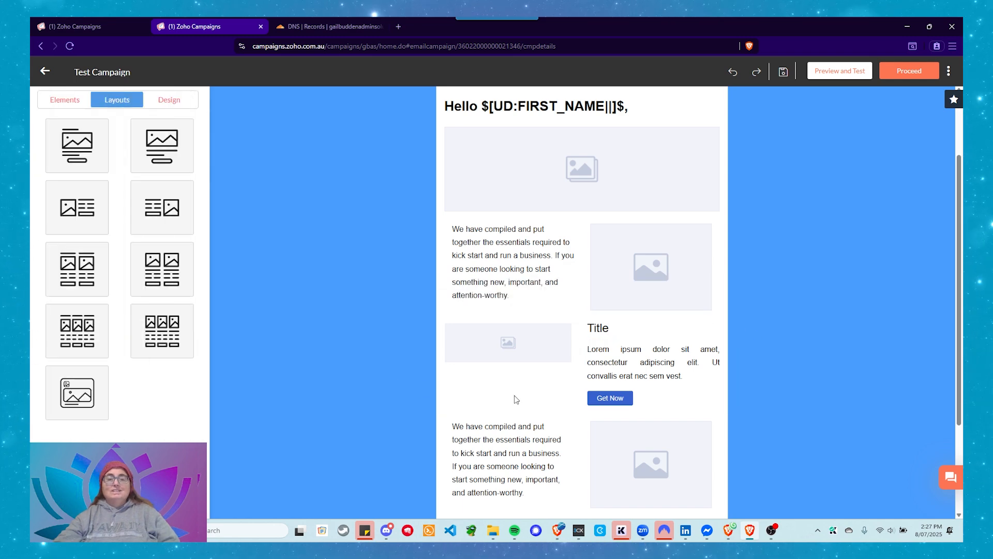
{"action": "left_click", "coordinate": [699, 405]}
{"action": "left_click", "coordinate": [735, 311]}
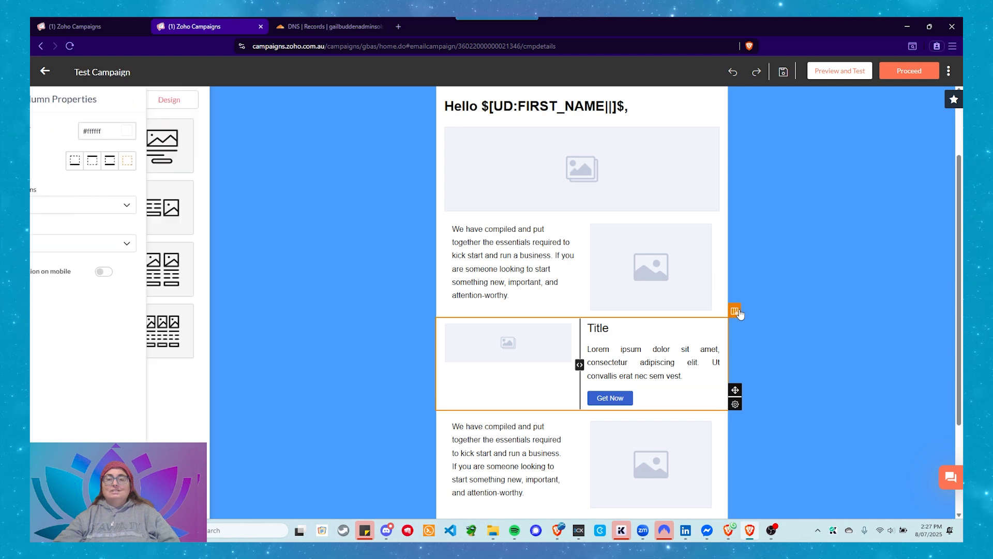
{"action": "mouse_move", "coordinate": [736, 414]}
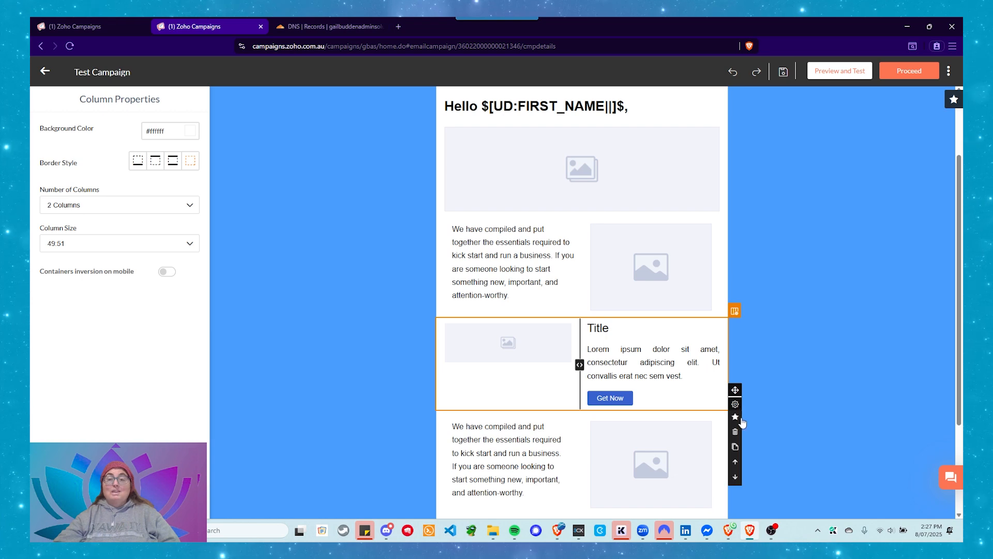
{"action": "left_click", "coordinate": [735, 432]}
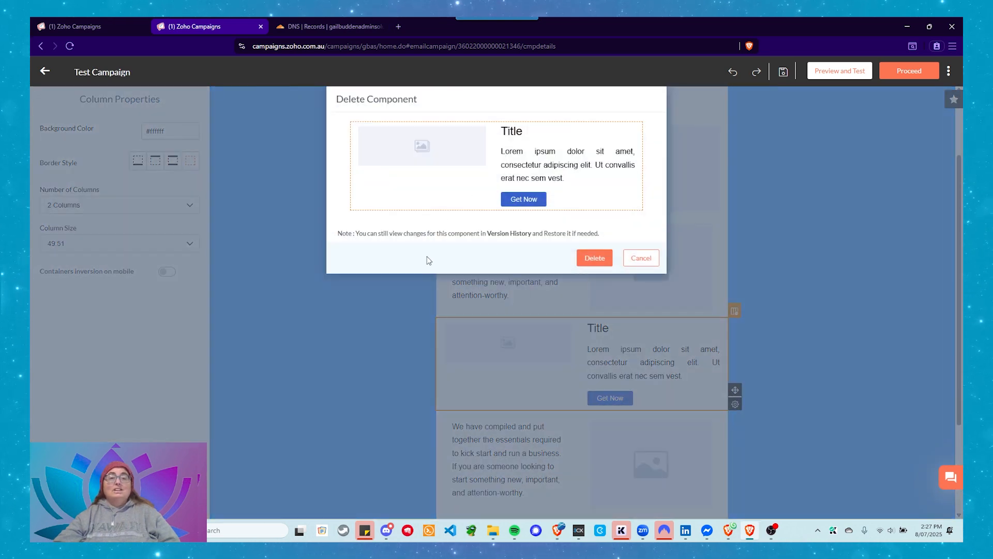
{"action": "left_click", "coordinate": [594, 259]}
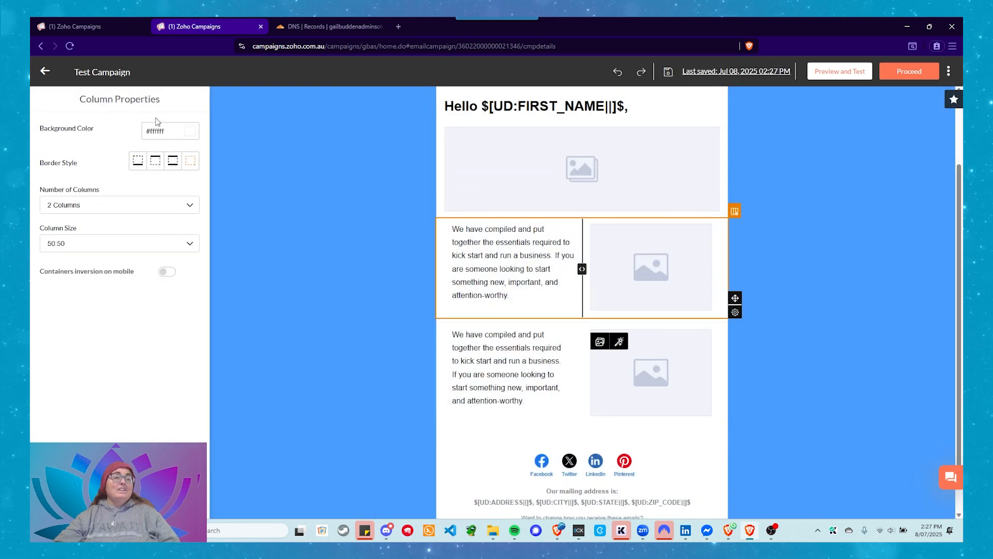
{"action": "left_click", "coordinate": [276, 158]}
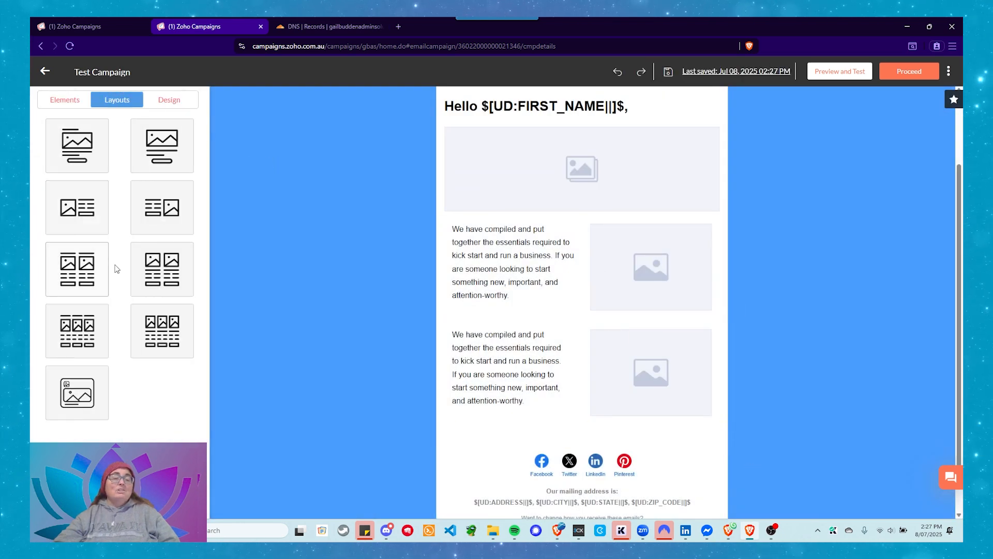
Examine the footer's mailing address block and its update-preferences and unsubscribe block
{"action": "scroll", "coordinate": [580, 445], "scroll_direction": "down", "scroll_amount": 1}
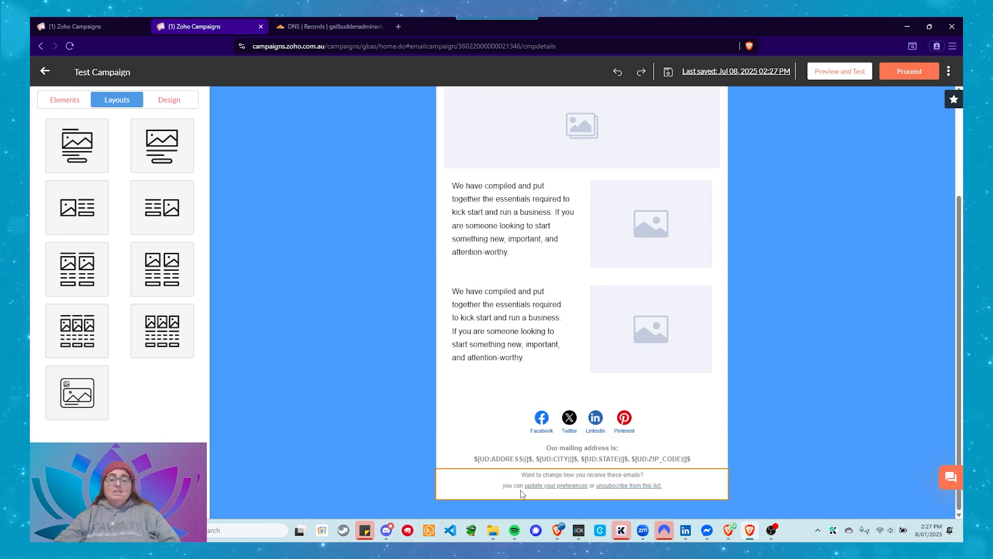
{"action": "left_click", "coordinate": [462, 451]}
{"action": "left_click", "coordinate": [468, 479]}
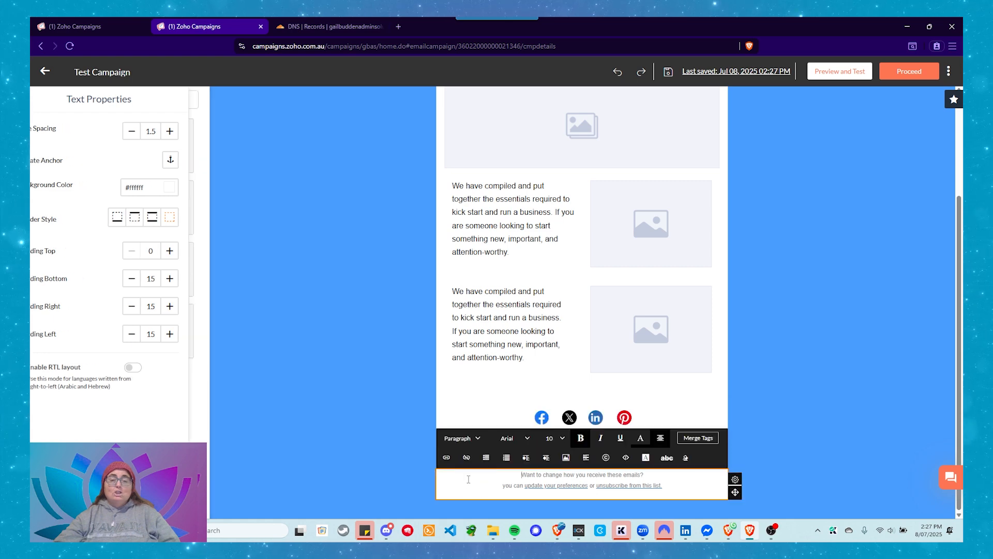
{"action": "left_click", "coordinate": [398, 490]}
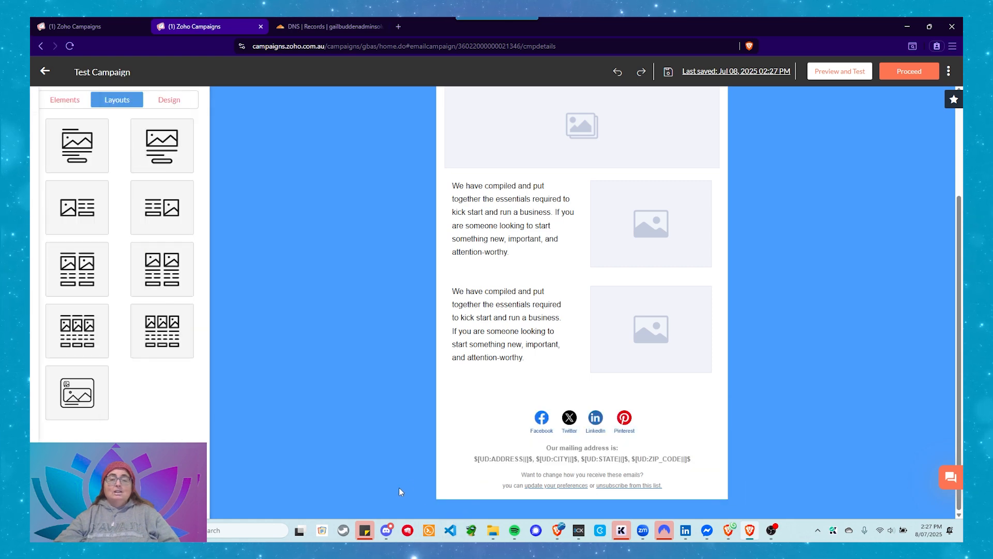
{"action": "left_click", "coordinate": [467, 455]}
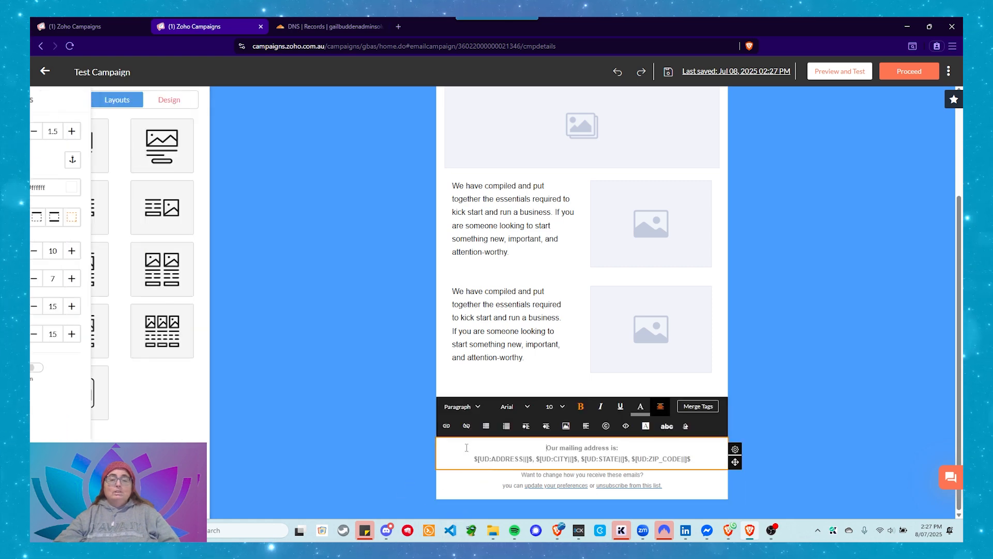
{"action": "left_click", "coordinate": [485, 479]}
{"action": "left_click", "coordinate": [384, 446]}
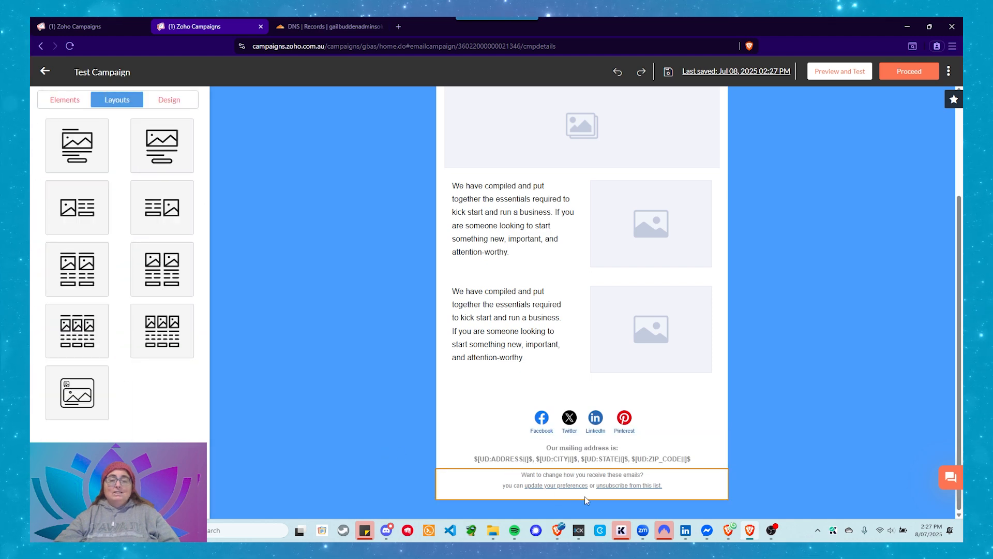
{"action": "scroll", "coordinate": [585, 489], "scroll_direction": "up", "scroll_amount": 3}
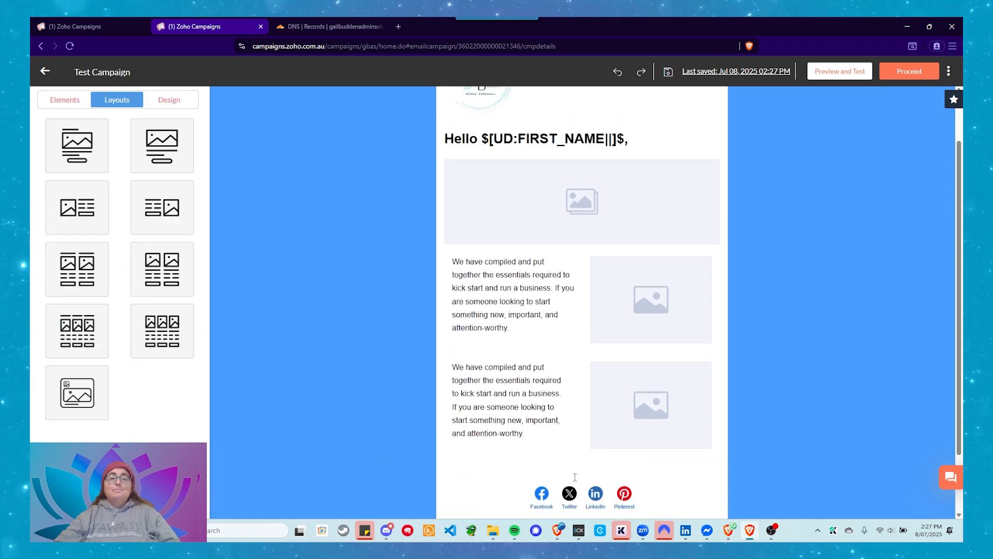
Check the email's design settings and proceed with the finished content to the campaign's launch page
{"action": "left_click", "coordinate": [163, 107]}
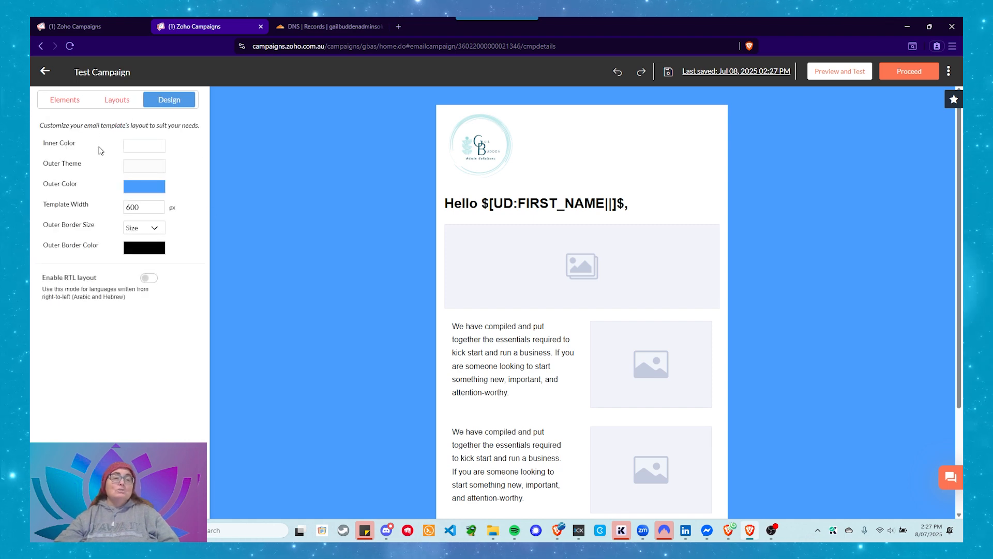
{"action": "left_click", "coordinate": [75, 108]}
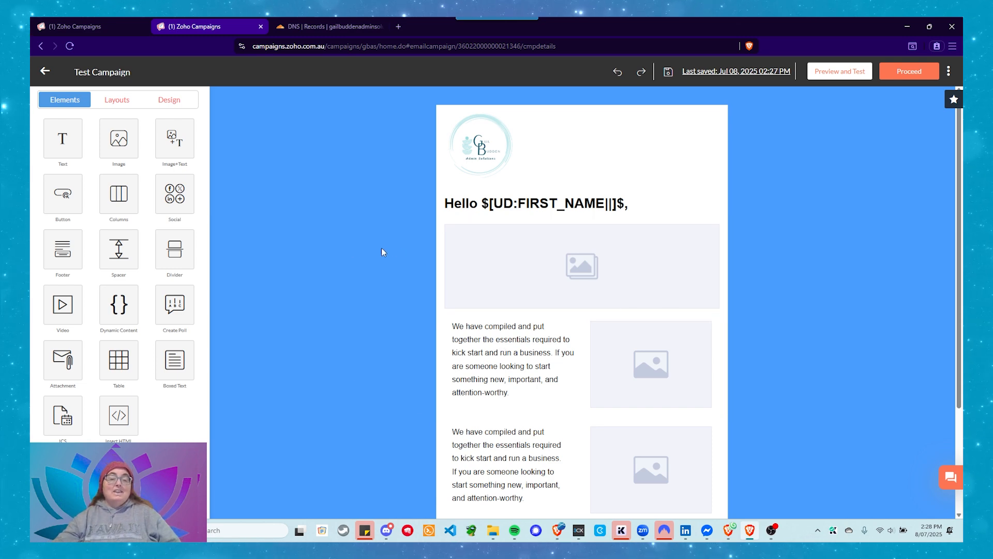
{"action": "left_click", "coordinate": [904, 72]}
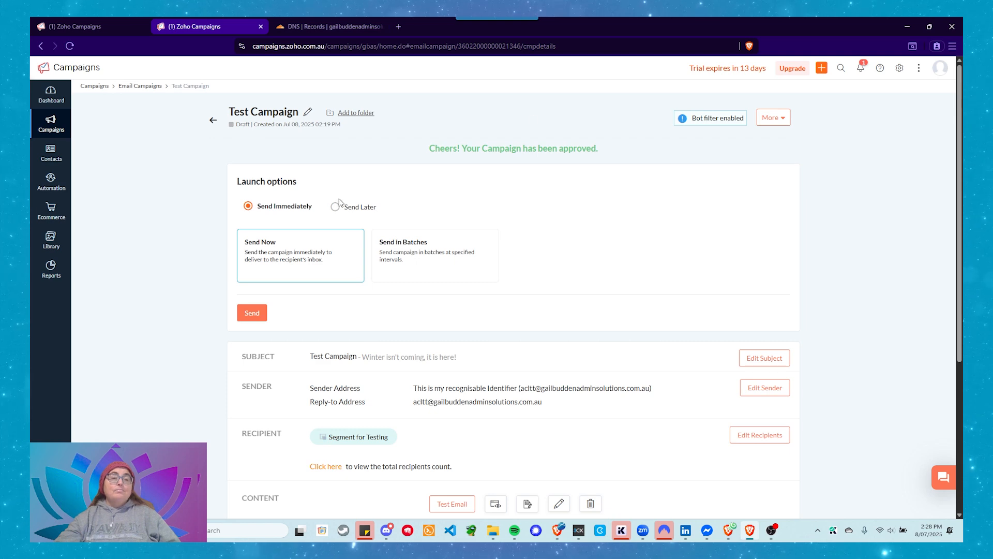
Review the launch options and campaign details, and show the advanced options for tracking, contact scoring, response actions and calendar
{"action": "scroll", "coordinate": [225, 169], "scroll_direction": "down", "scroll_amount": 5}
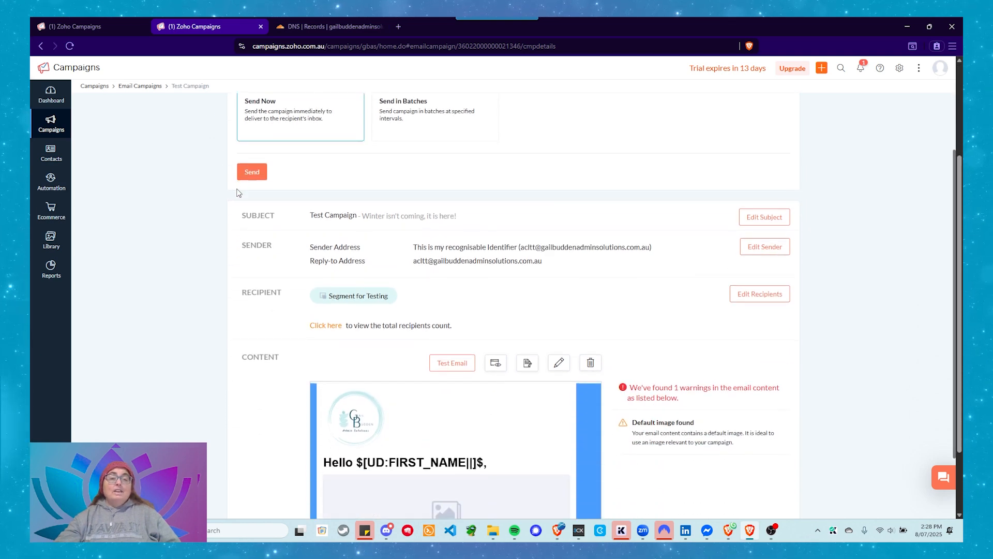
{"action": "scroll", "coordinate": [514, 231], "scroll_direction": "up", "scroll_amount": 3}
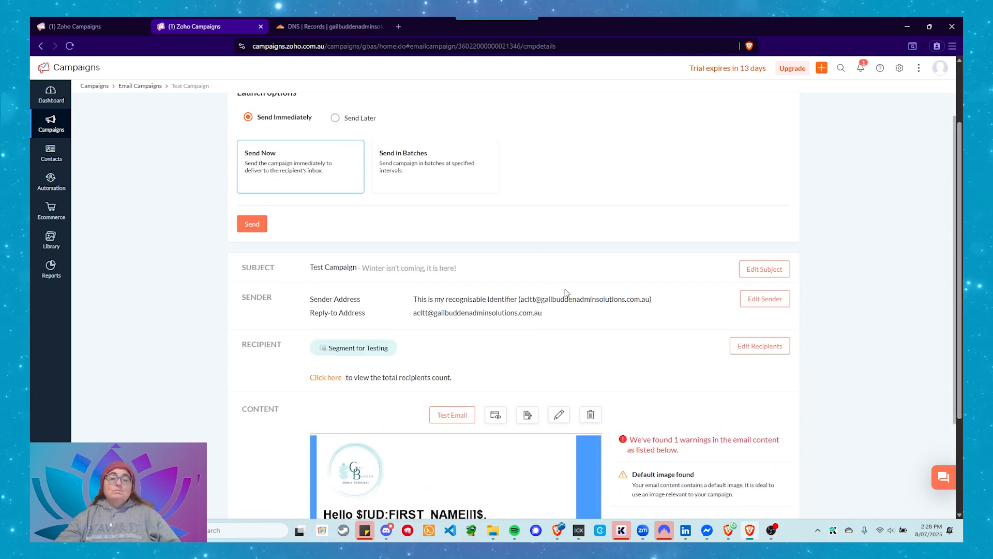
{"action": "scroll", "coordinate": [565, 290], "scroll_direction": "down", "scroll_amount": 3}
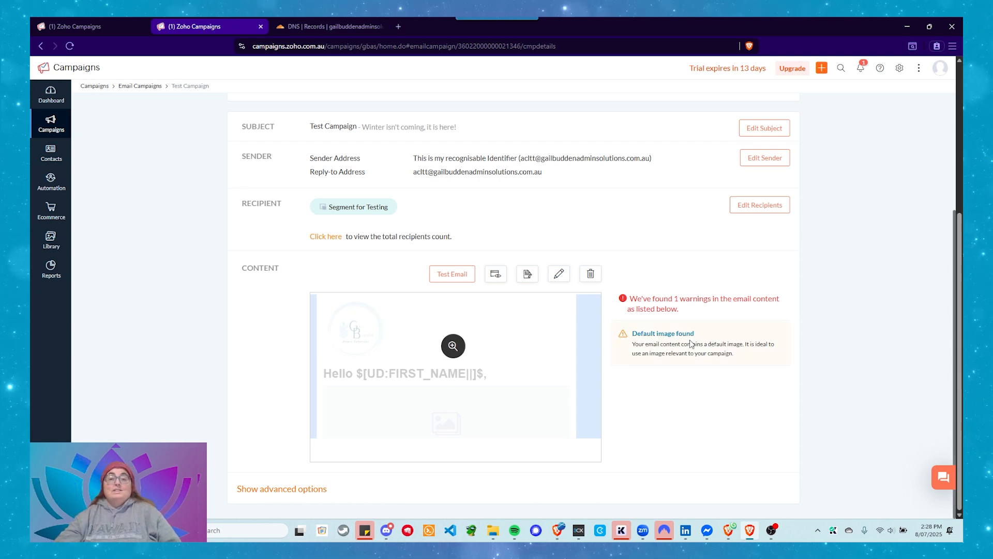
{"action": "left_click", "coordinate": [263, 490]}
{"action": "scroll", "coordinate": [362, 413], "scroll_direction": "down", "scroll_amount": 4}
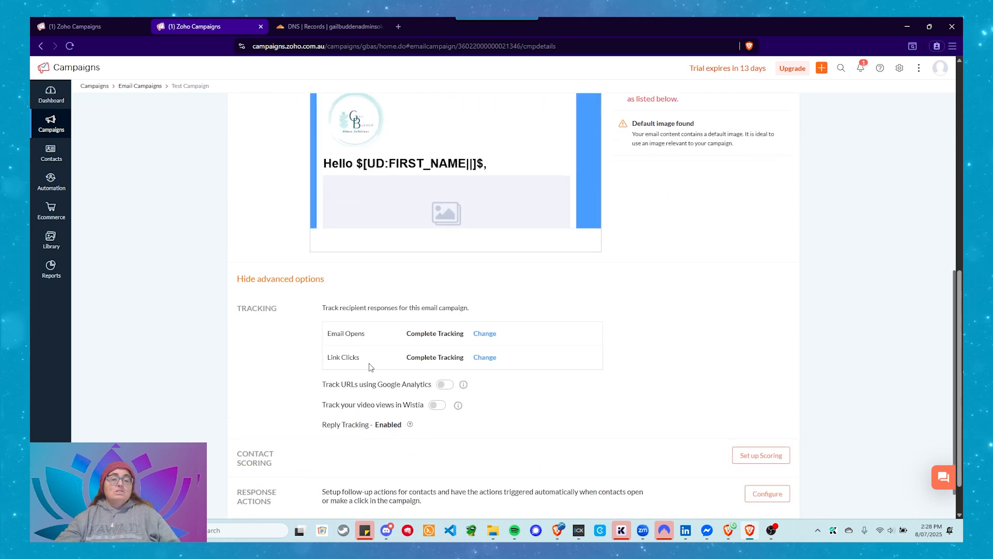
{"action": "scroll", "coordinate": [249, 279], "scroll_direction": "down", "scroll_amount": 1}
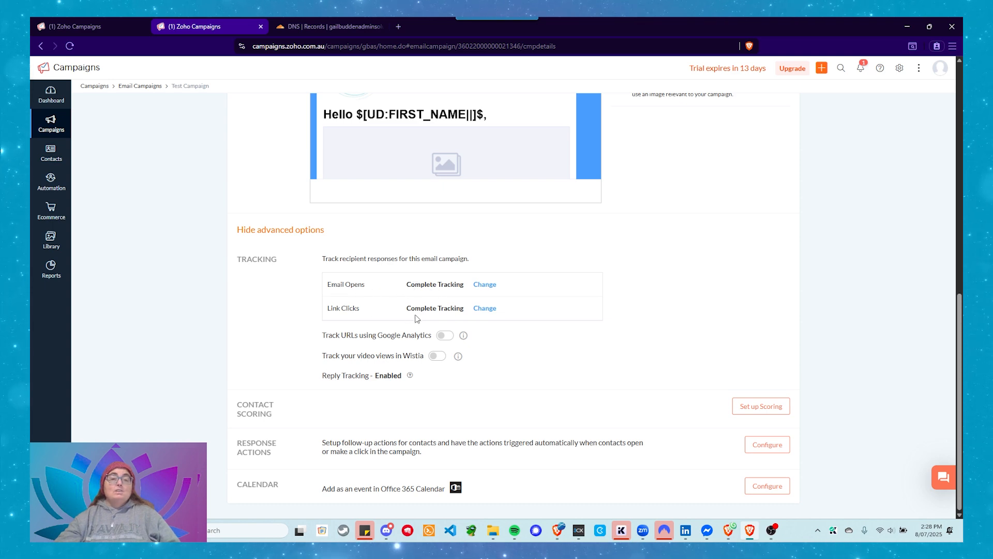
Check the tracking choices for link clicks without changing them, and try to enable URL tracking with Google Analytics
{"action": "left_click", "coordinate": [485, 309]}
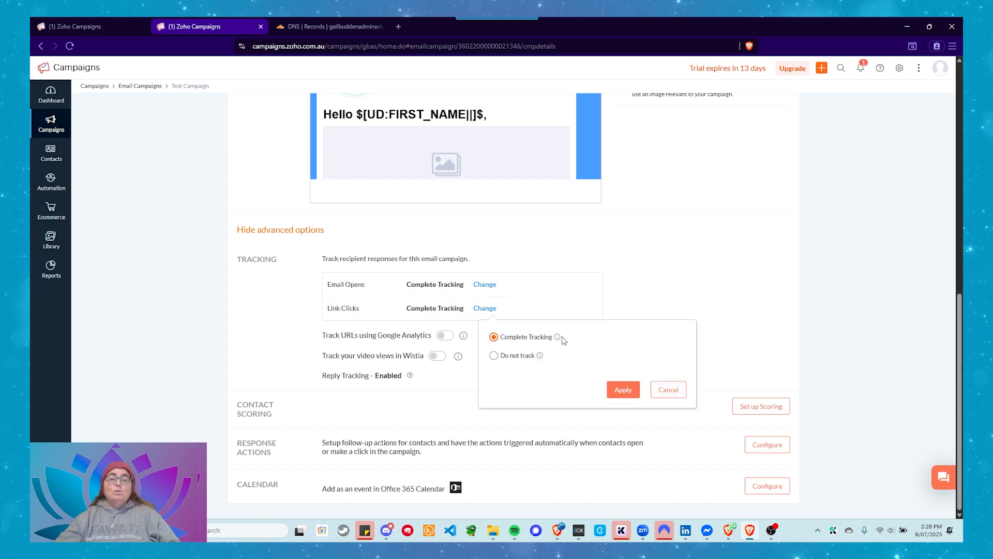
{"action": "left_click", "coordinate": [669, 390]}
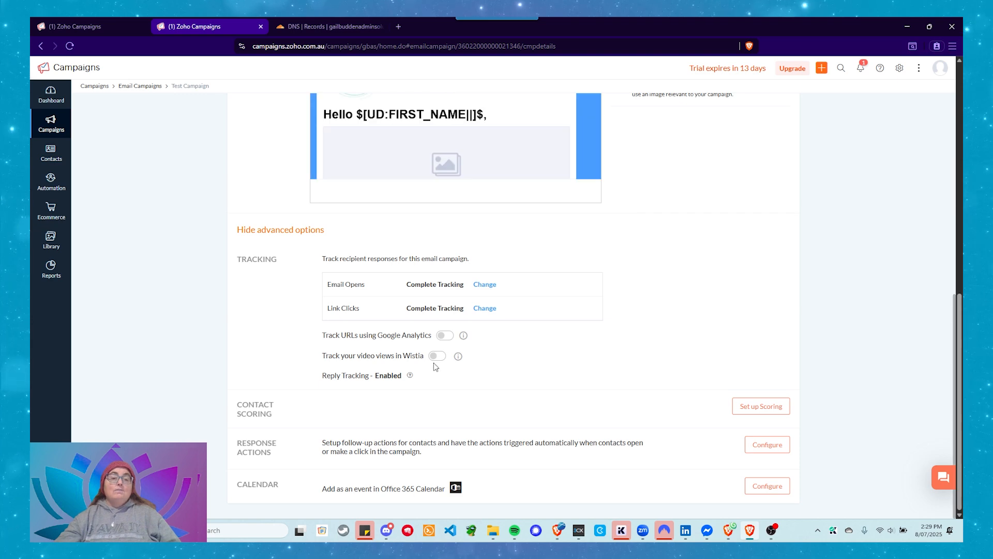
{"action": "left_click", "coordinate": [450, 337]}
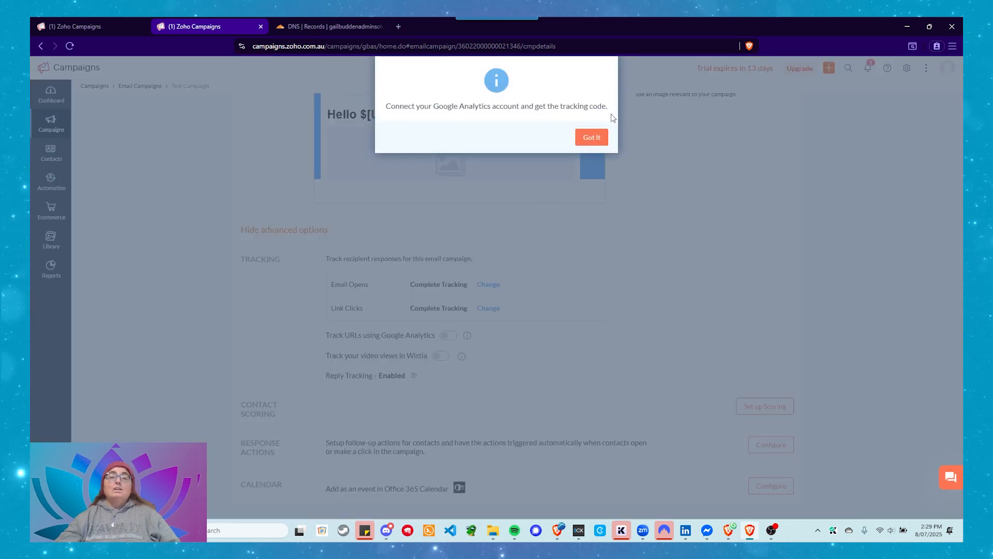
{"action": "left_click", "coordinate": [591, 143]}
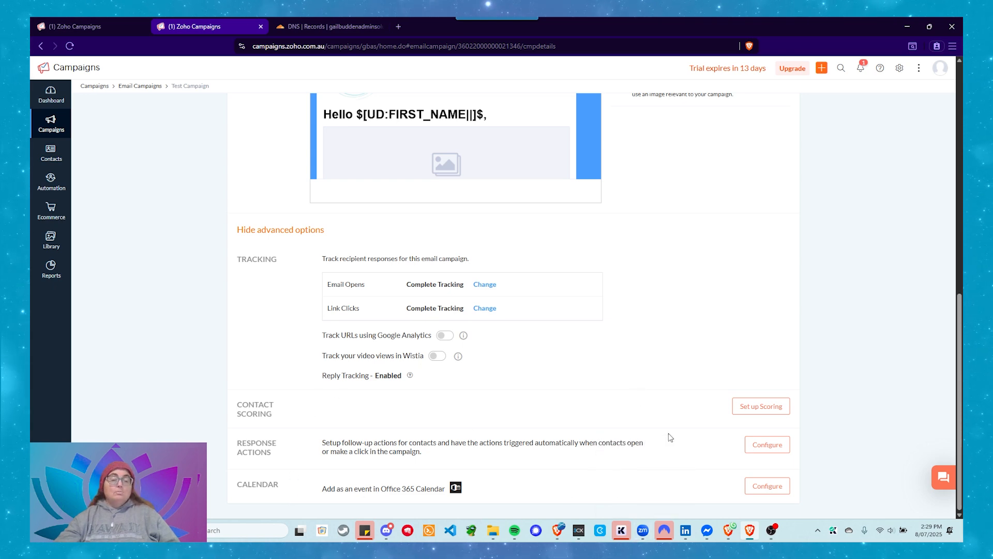
Review the campaign summary, hide the advanced options and check the campaign's status beneath its name
{"action": "scroll", "coordinate": [668, 435], "scroll_direction": "up", "scroll_amount": 5}
{"action": "scroll", "coordinate": [653, 470], "scroll_direction": "down", "scroll_amount": 5}
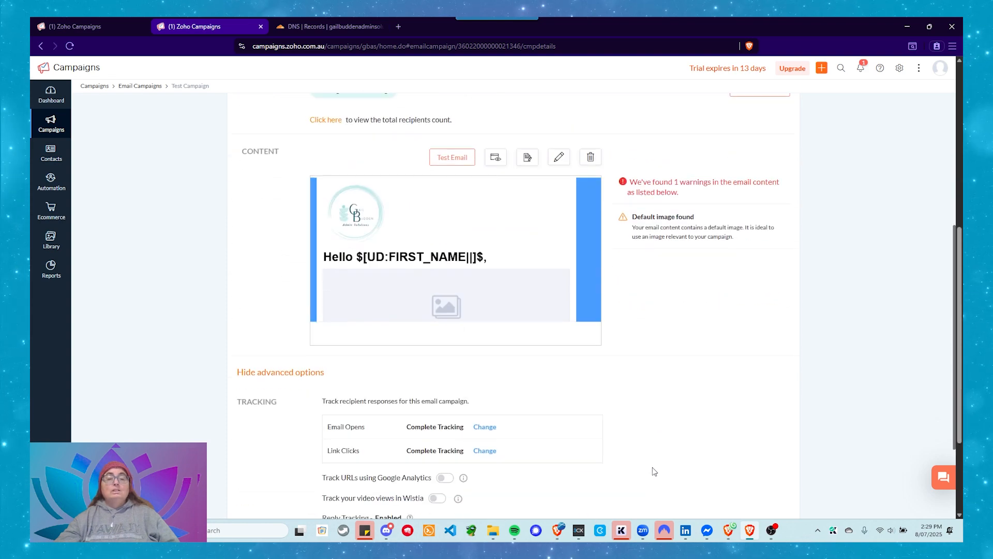
{"action": "scroll", "coordinate": [628, 470], "scroll_direction": "up", "scroll_amount": 6}
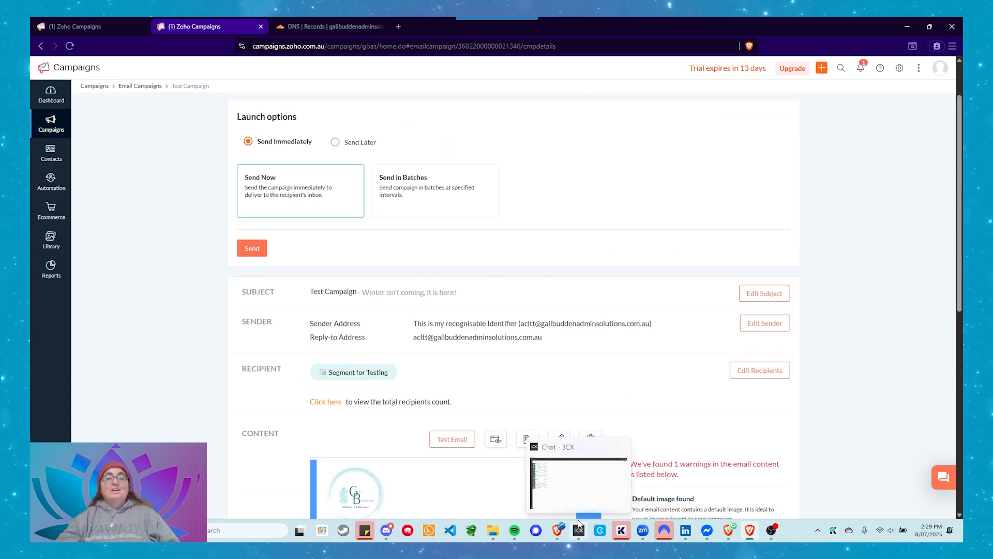
{"action": "scroll", "coordinate": [642, 362], "scroll_direction": "down", "scroll_amount": 5}
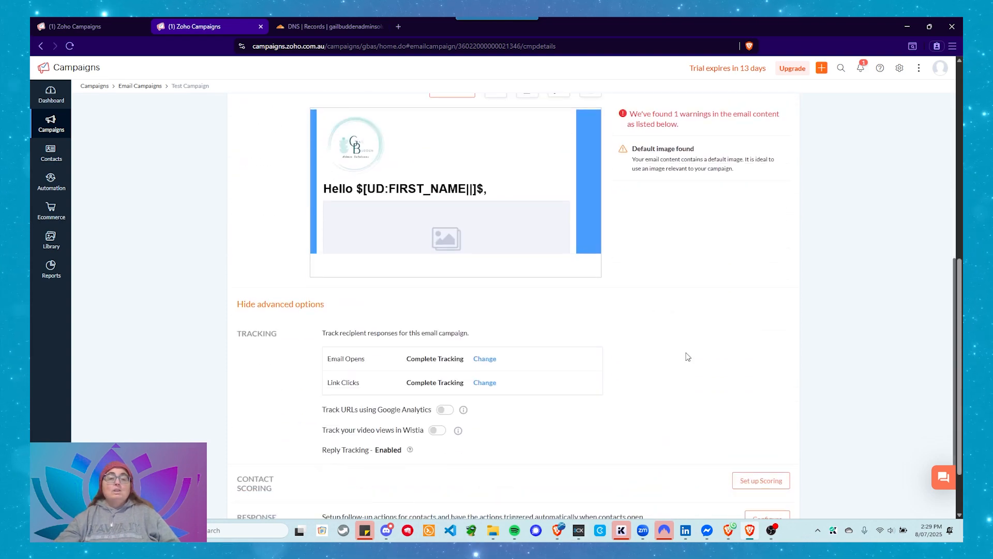
{"action": "scroll", "coordinate": [684, 352], "scroll_direction": "up", "scroll_amount": 2}
{"action": "scroll", "coordinate": [700, 365], "scroll_direction": "down", "scroll_amount": 3}
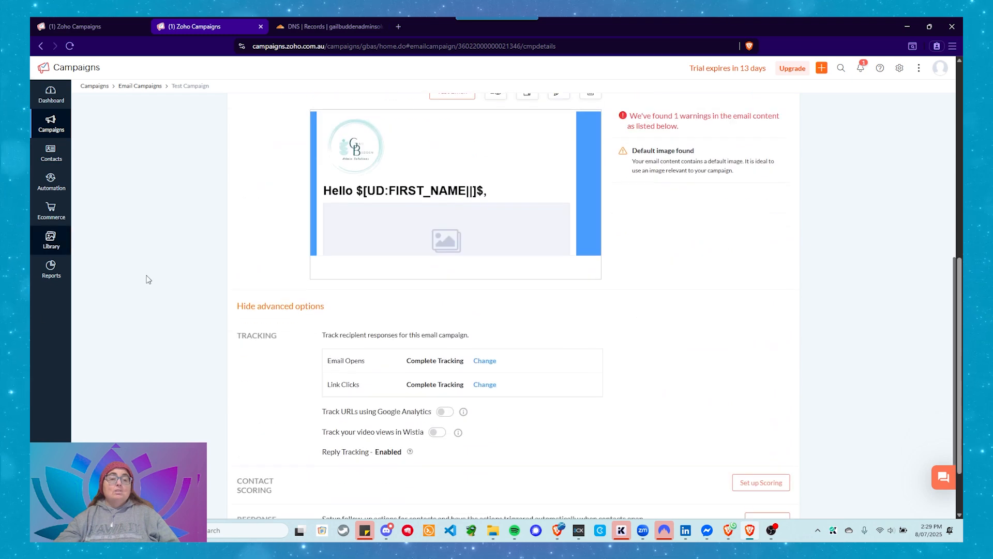
{"action": "left_click", "coordinate": [254, 307]}
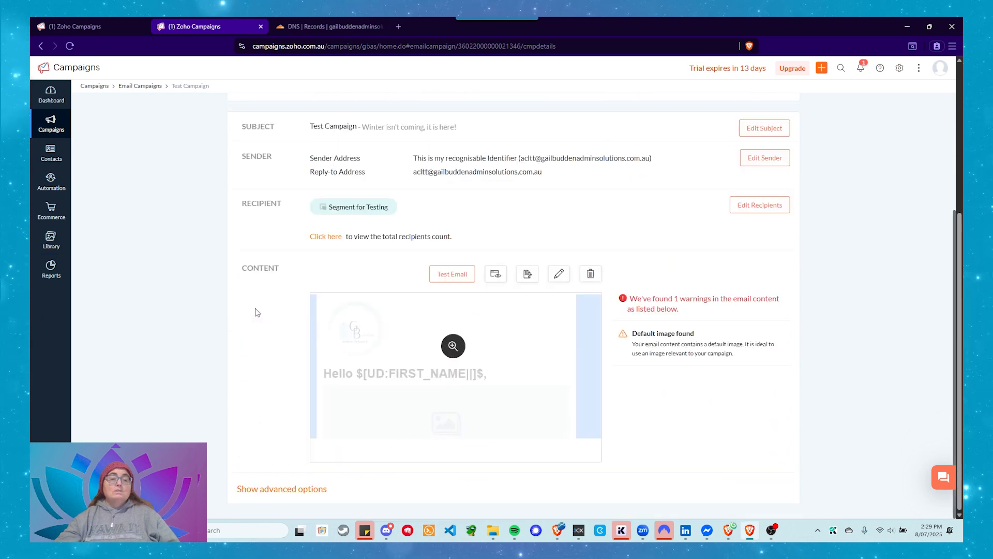
{"action": "scroll", "coordinate": [333, 393], "scroll_direction": "up", "scroll_amount": 3}
{"action": "scroll", "coordinate": [330, 403], "scroll_direction": "up", "scroll_amount": 2}
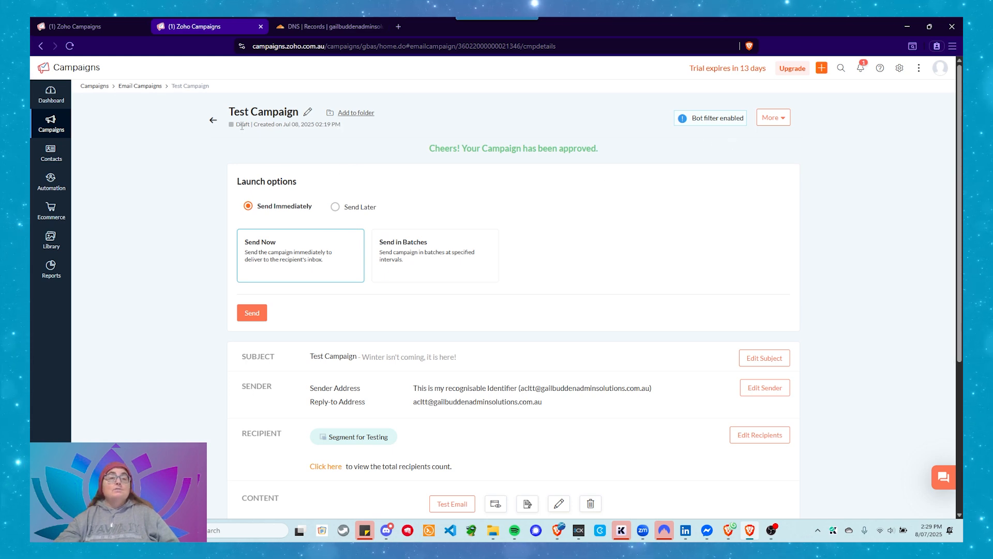
{"action": "left_click_drag", "start_coordinate": [228, 123], "coordinate": [251, 124]}
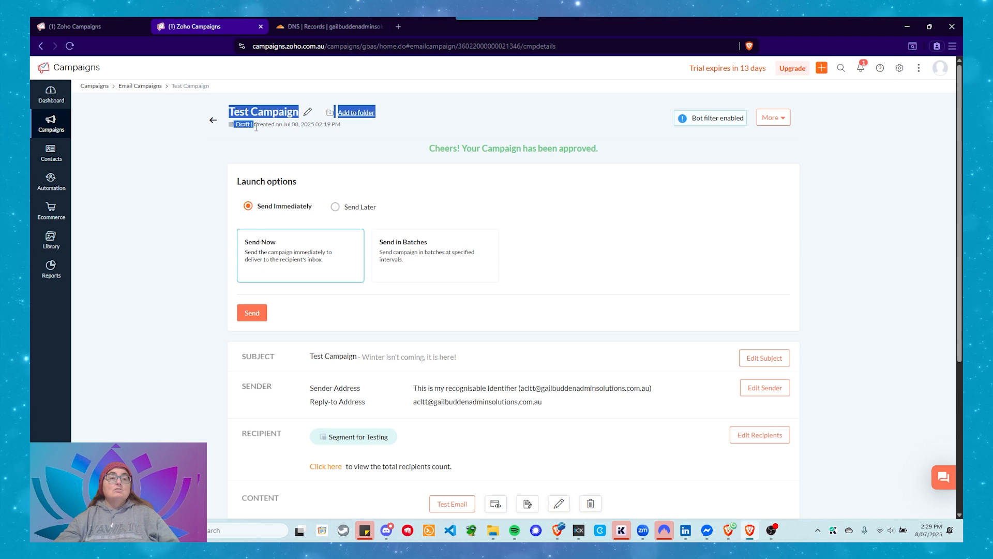
{"action": "left_click", "coordinate": [154, 187]}
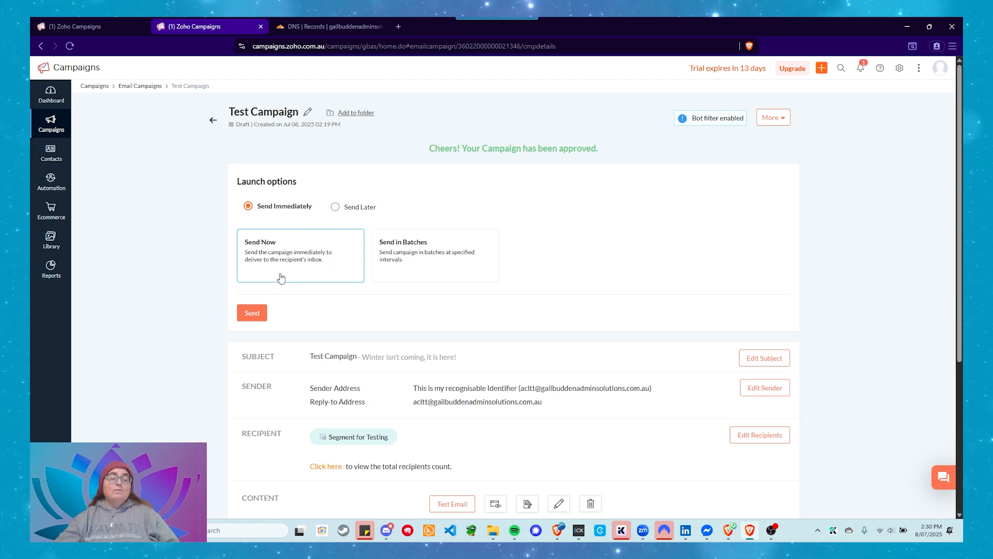
Choose to send the campaign later at a fixed time and set the launch date to Jul 10, 2025
{"action": "left_click", "coordinate": [333, 207]}
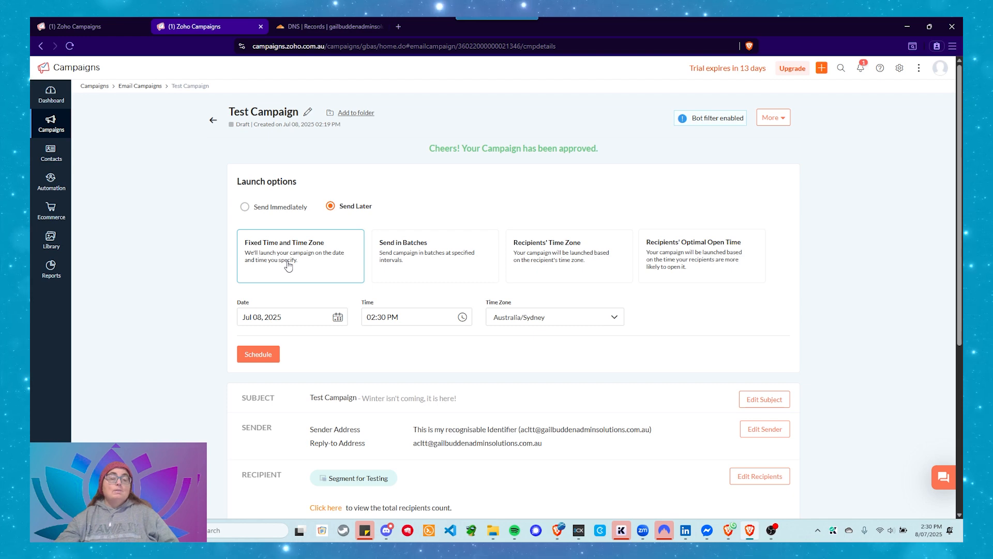
{"action": "left_click", "coordinate": [287, 321]}
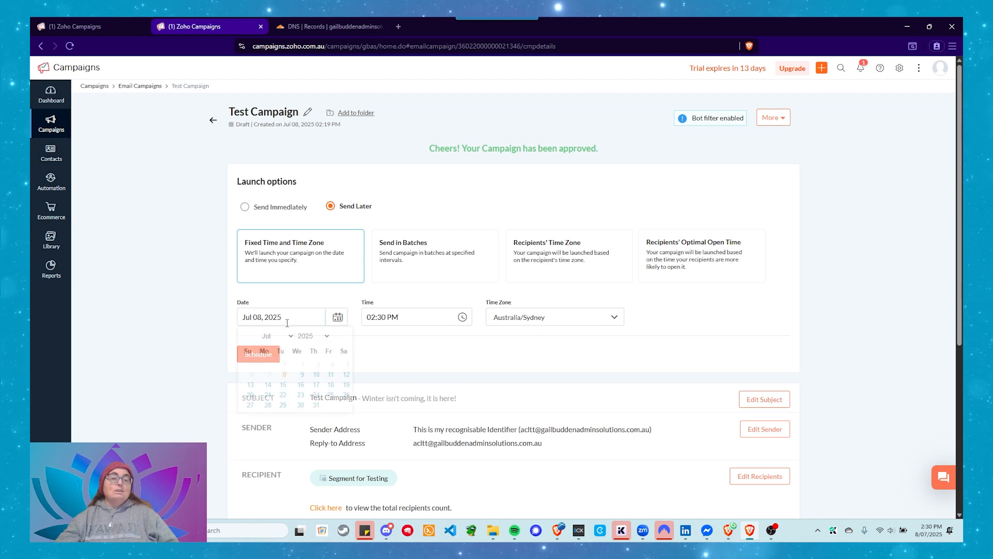
{"action": "left_click", "coordinate": [316, 373]}
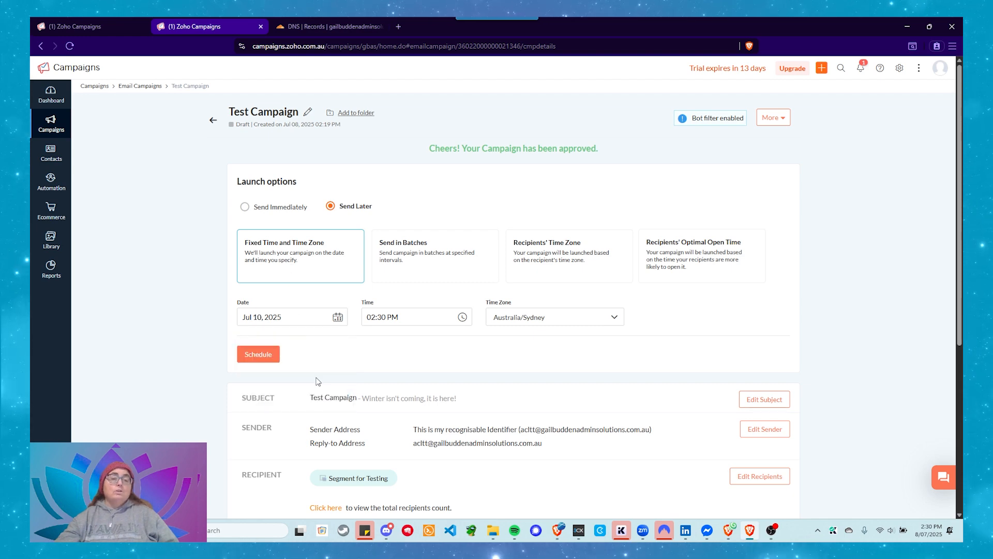
Set the campaign's scheduled launch time to 10:00 AM
{"action": "left_click", "coordinate": [417, 311]}
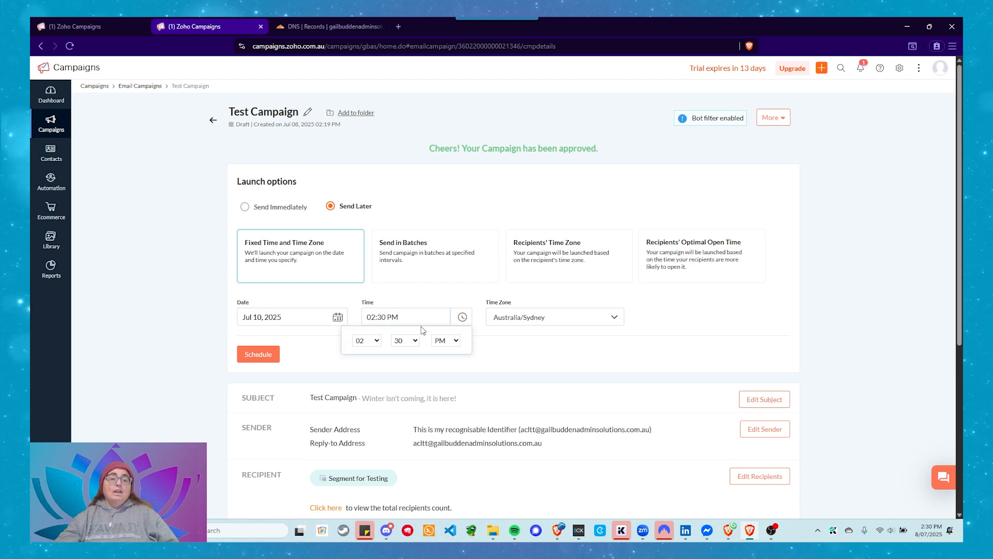
{"action": "left_click", "coordinate": [368, 341]}
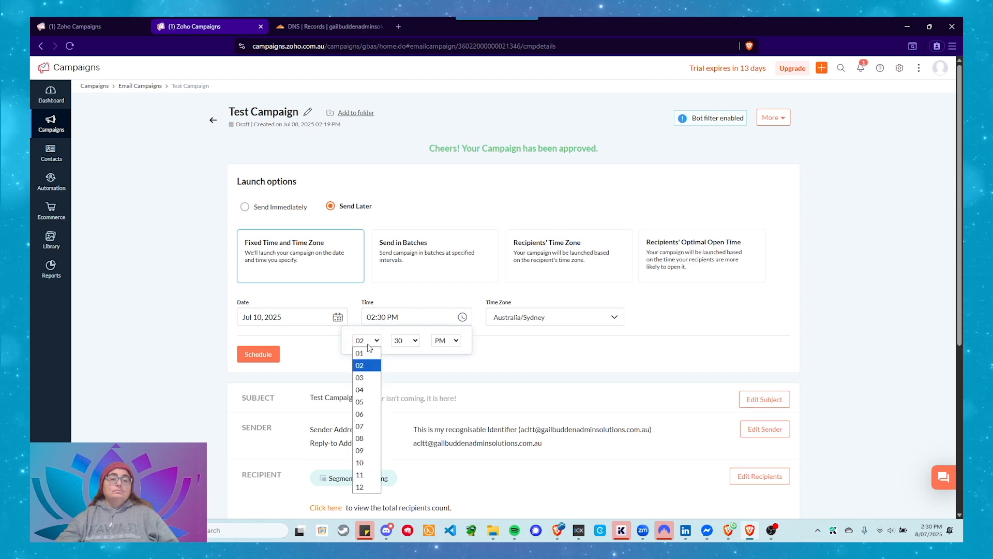
{"action": "left_click", "coordinate": [370, 469]}
{"action": "left_click", "coordinate": [415, 341]}
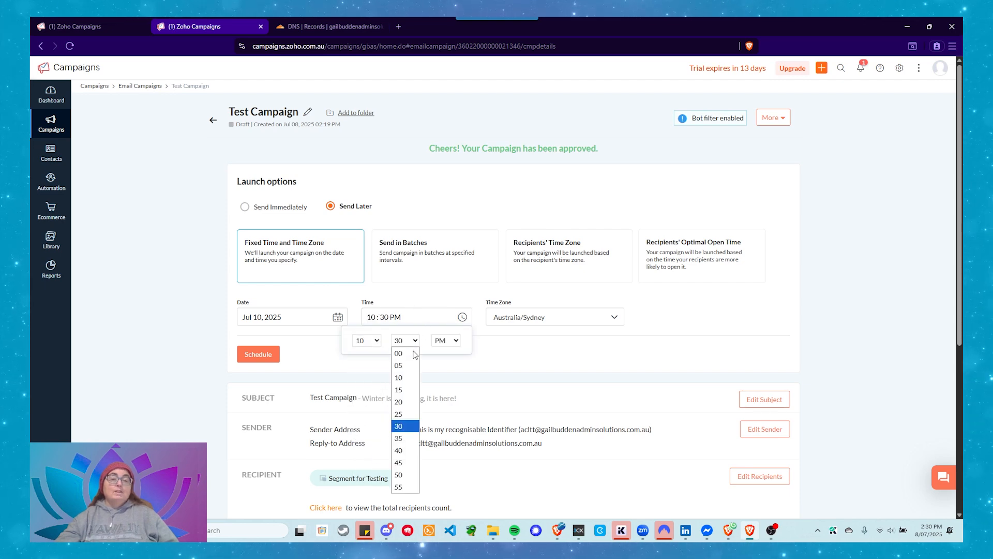
{"action": "left_click", "coordinate": [413, 353]}
{"action": "left_click", "coordinate": [457, 339]}
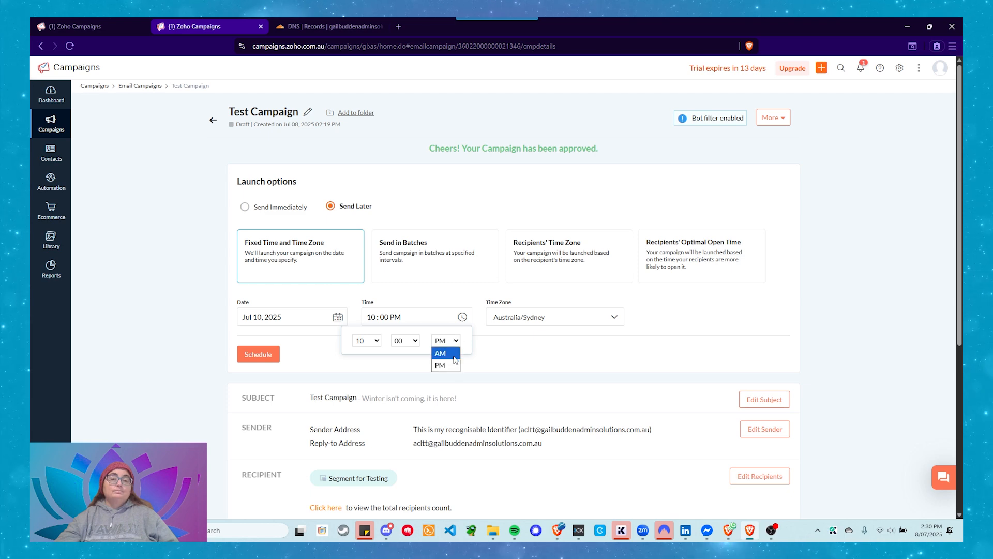
{"action": "left_click", "coordinate": [442, 363]}
{"action": "left_click", "coordinate": [526, 340]}
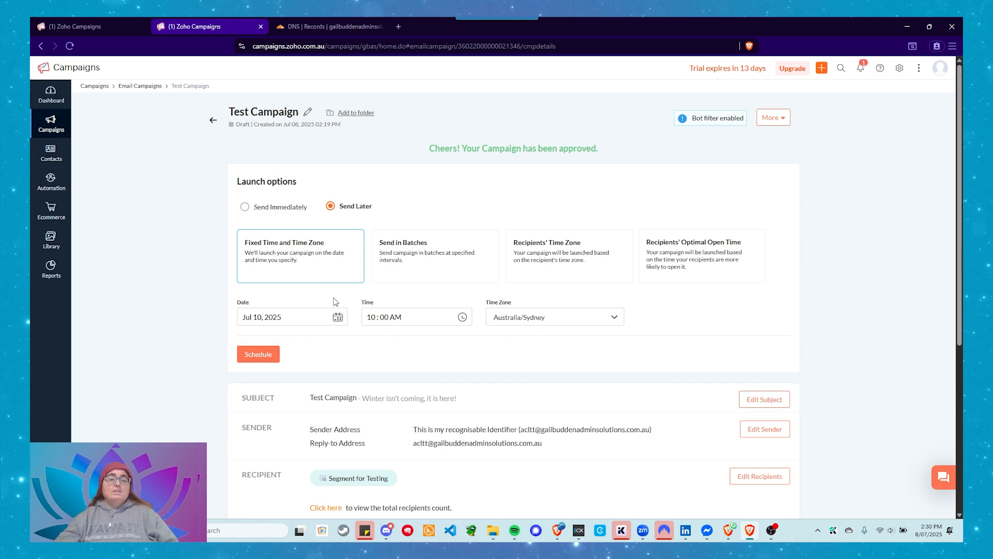
Switch the delayed launch to sending in batches and look through the available batch counts
{"action": "left_click", "coordinate": [399, 270]}
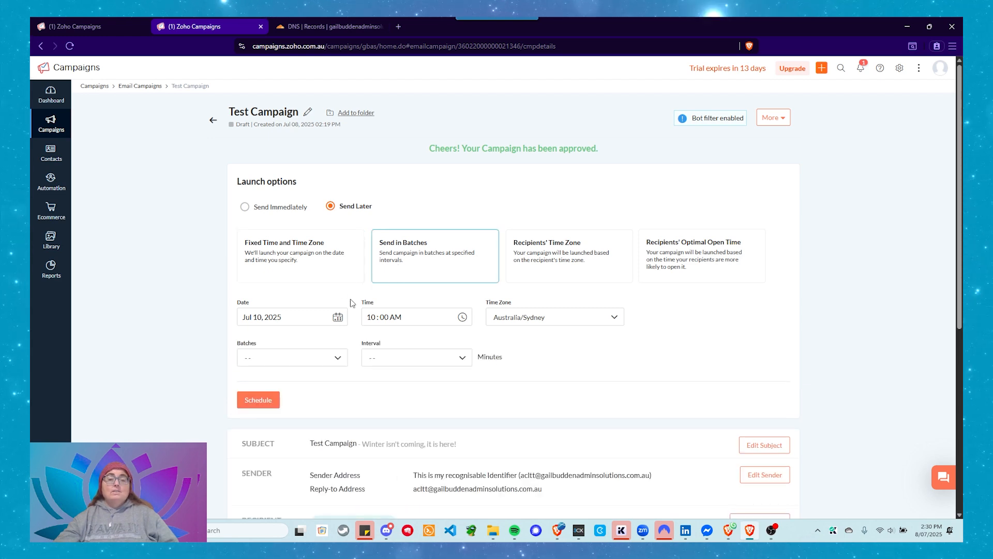
{"action": "left_click", "coordinate": [282, 357]}
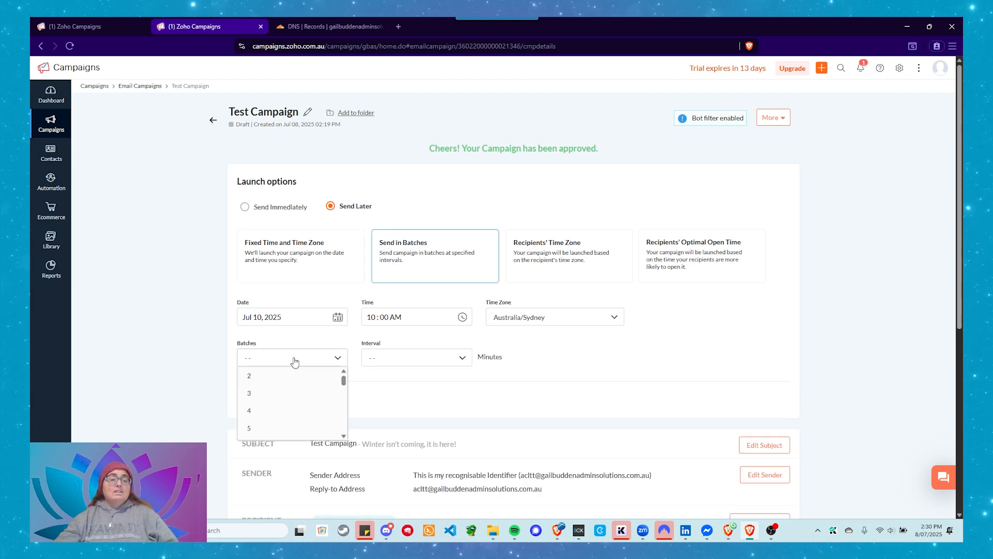
{"action": "scroll", "coordinate": [310, 391], "scroll_direction": "down", "scroll_amount": 7}
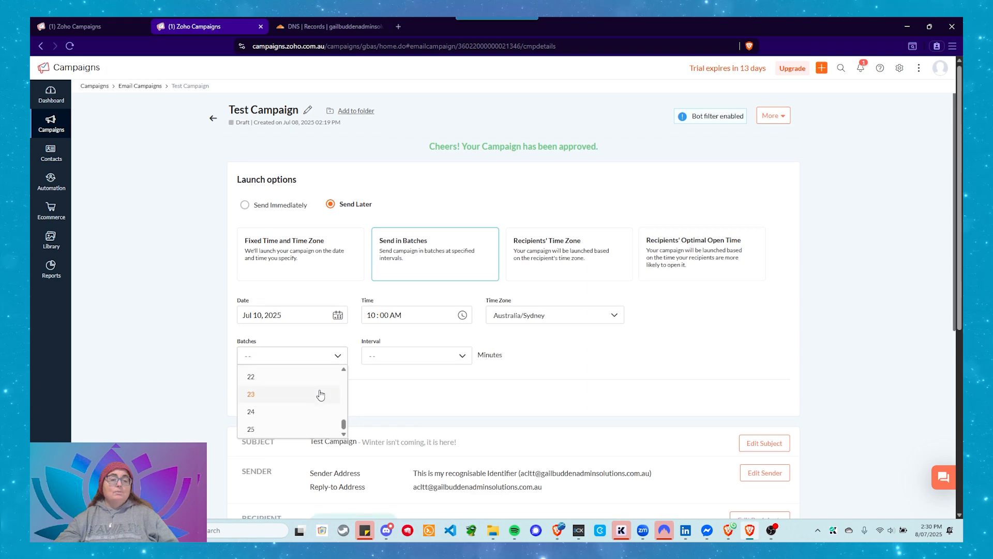
{"action": "scroll", "coordinate": [320, 395], "scroll_direction": "down", "scroll_amount": 4}
{"action": "scroll", "coordinate": [171, 280], "scroll_direction": "up", "scroll_amount": 4}
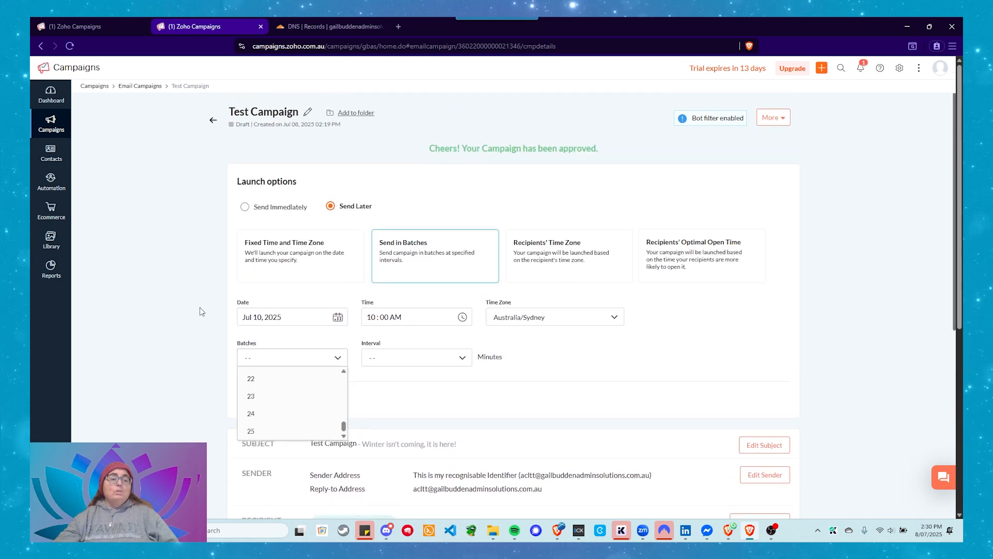
{"action": "left_click", "coordinate": [642, 349]}
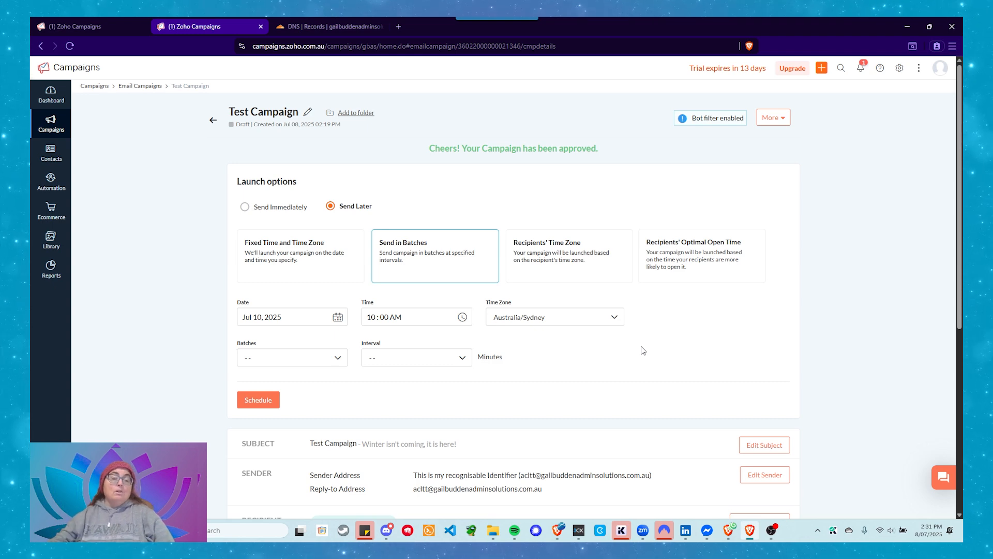
Set the batch sending to 25 batches with an interval of 45 minutes
{"action": "left_click", "coordinate": [299, 357]}
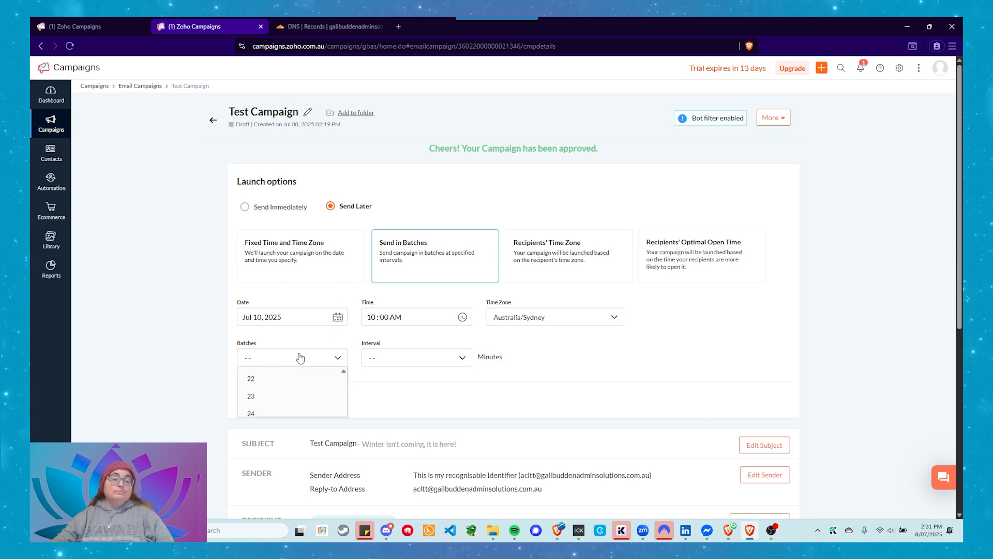
{"action": "scroll", "coordinate": [297, 355], "scroll_direction": "down", "scroll_amount": 5}
{"action": "scroll", "coordinate": [298, 357], "scroll_direction": "down", "scroll_amount": 4}
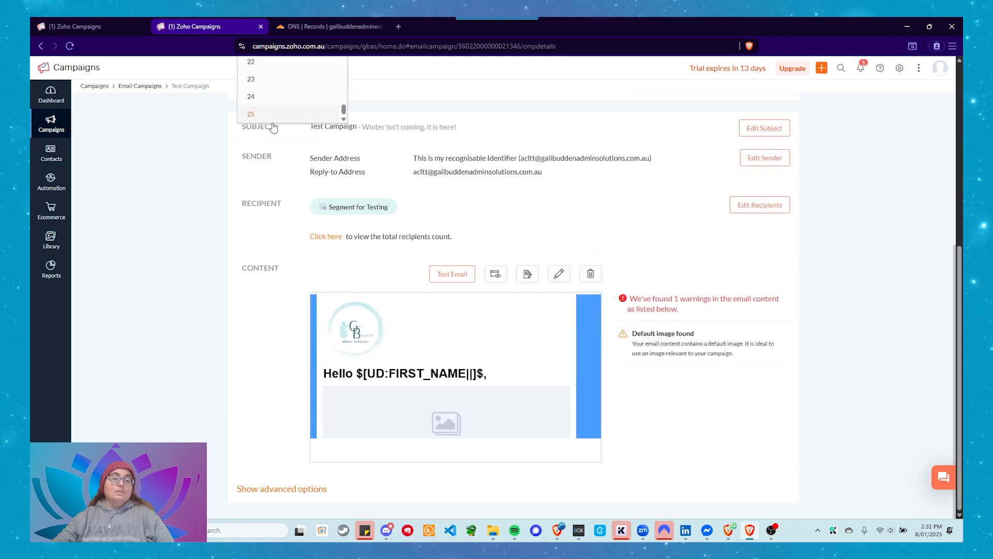
{"action": "left_click", "coordinate": [265, 115]}
{"action": "scroll", "coordinate": [443, 166], "scroll_direction": "up", "scroll_amount": 5}
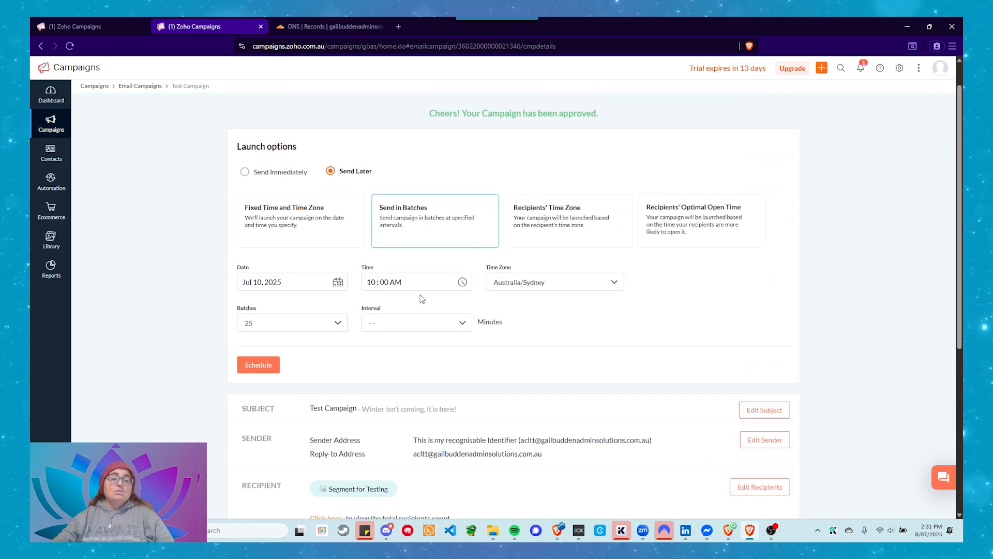
{"action": "left_click", "coordinate": [372, 326]}
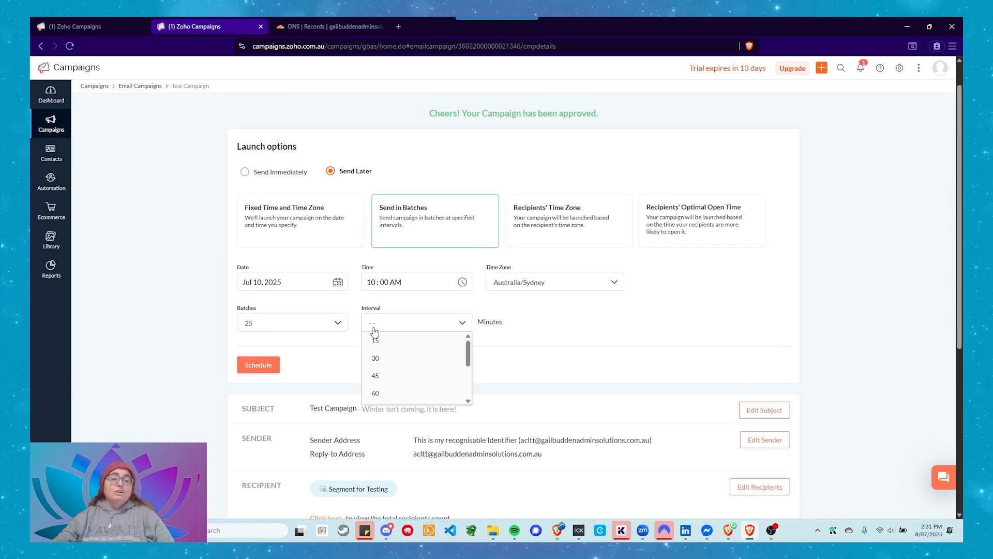
{"action": "left_click", "coordinate": [393, 377]}
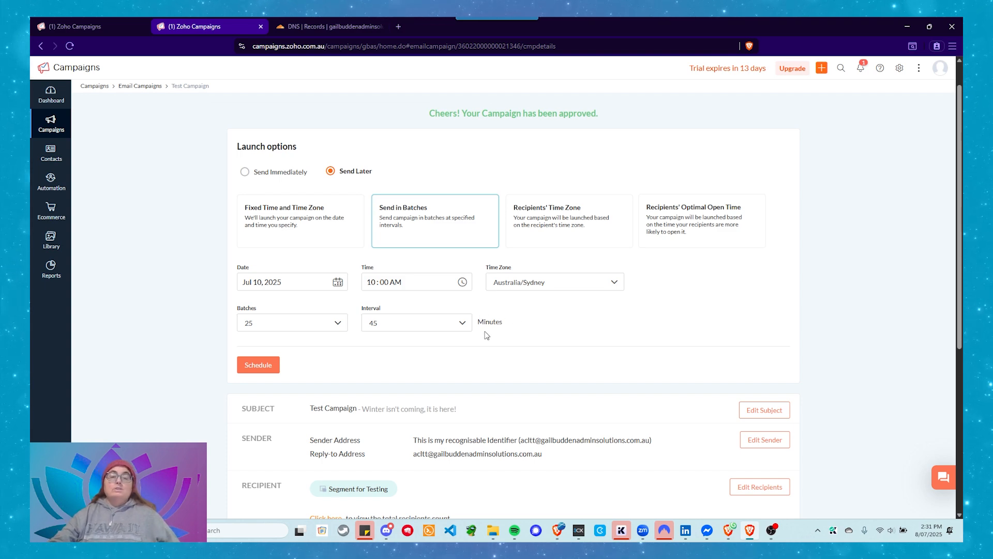
Try the launch option based on recipients' time zone, and select Recipients' Optimal Open Time instead
{"action": "left_click", "coordinate": [556, 235]}
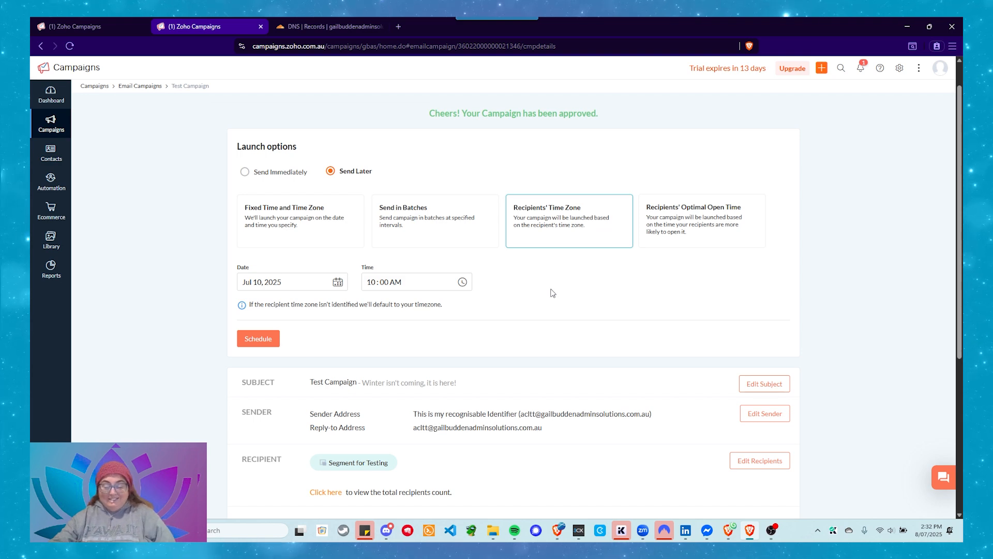
{"action": "left_click", "coordinate": [675, 234]}
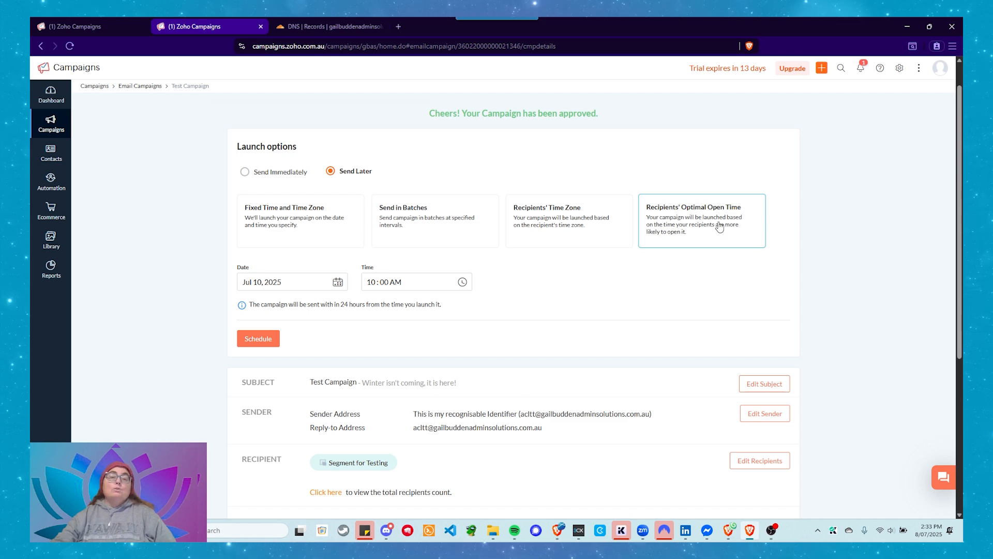
Look over the campaign's additional actions, such as downloading HTML, cloning, deleting and archiving, without applying any
{"action": "scroll", "coordinate": [719, 228], "scroll_direction": "up", "scroll_amount": 1}
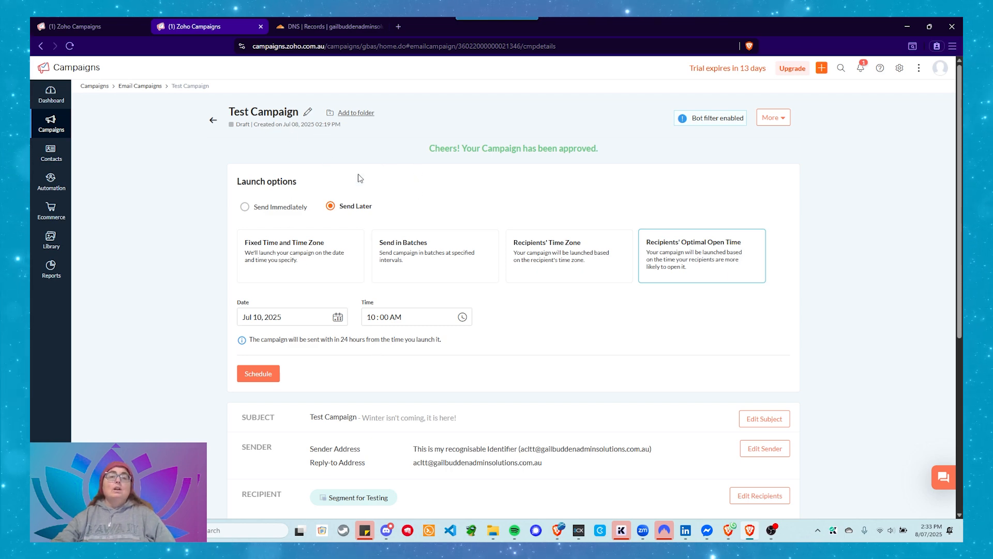
{"action": "left_click", "coordinate": [784, 120]}
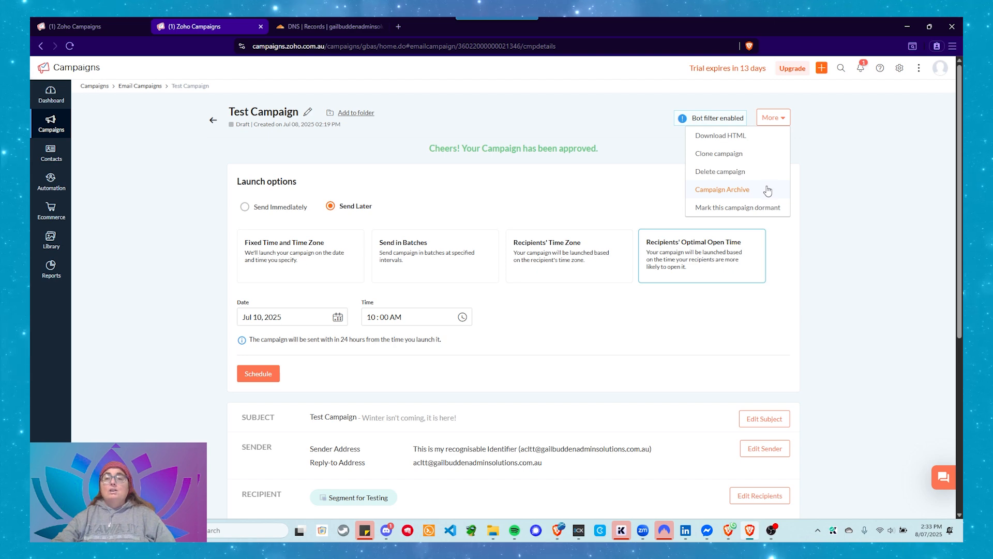
{"action": "left_click", "coordinate": [835, 240]}
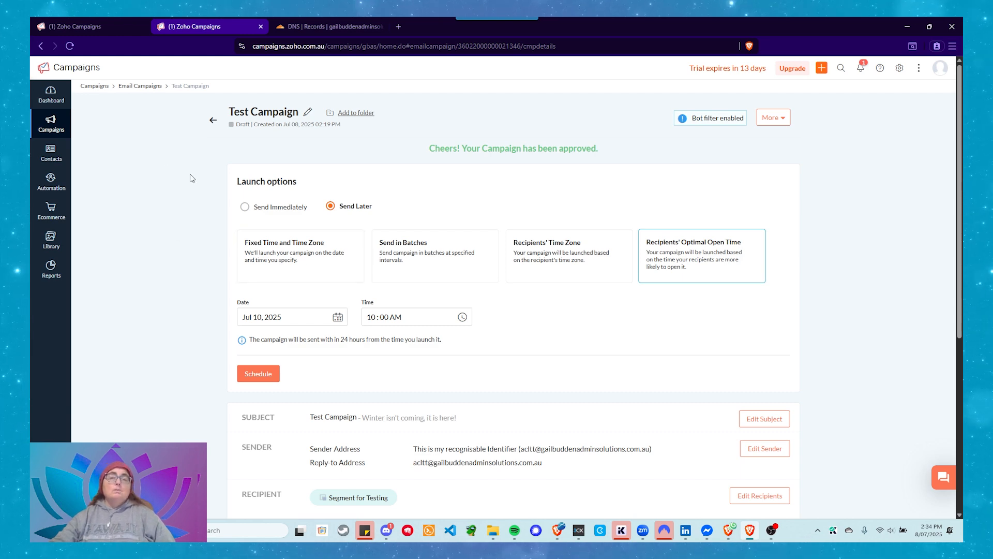
Leave Test Campaign's details and open the list of all email campaigns
{"action": "scroll", "coordinate": [195, 192], "scroll_direction": "down", "scroll_amount": 2}
{"action": "scroll", "coordinate": [194, 192], "scroll_direction": "up", "scroll_amount": 2}
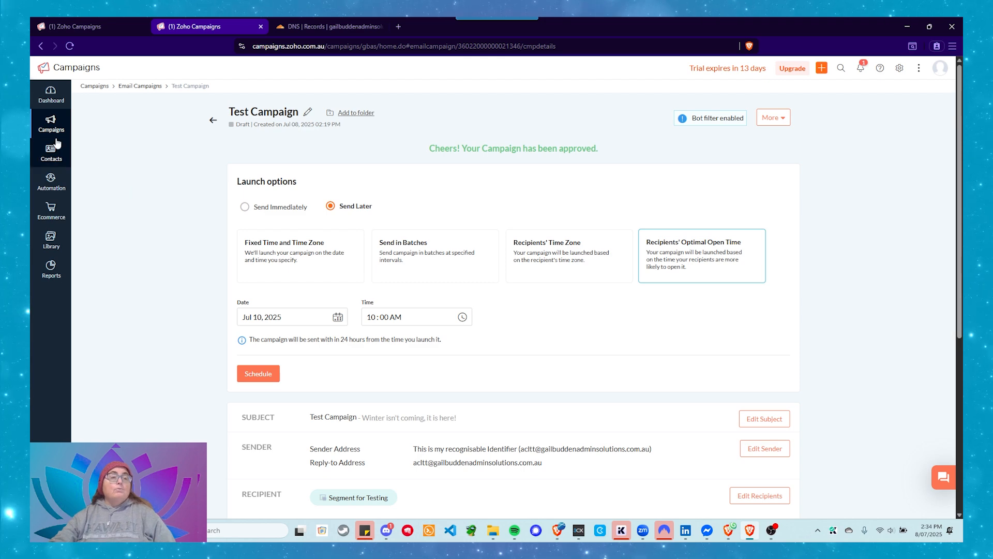
{"action": "mouse_move", "coordinate": [51, 126]}
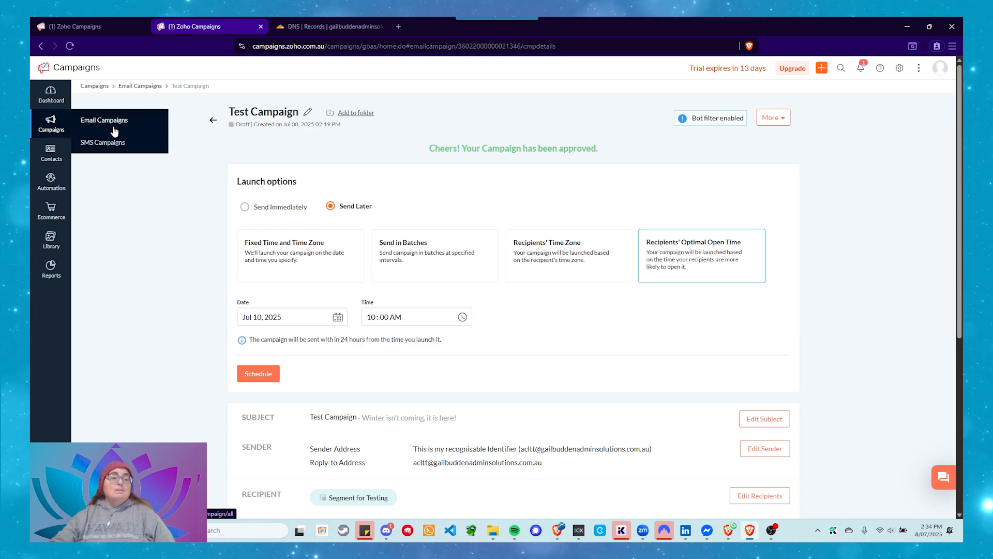
{"action": "left_click", "coordinate": [114, 122]}
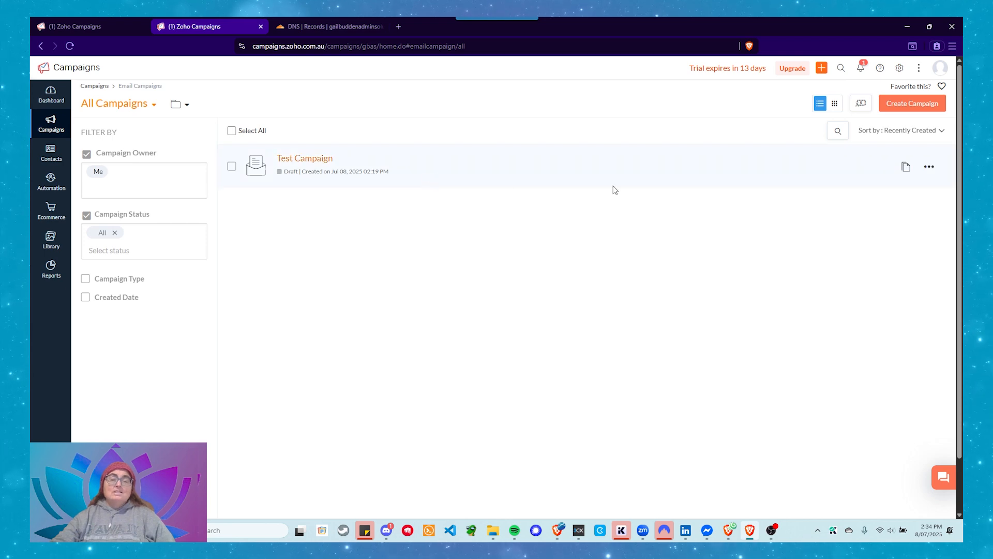
Look over Test Campaign's additional actions in the list and the available campaign owner filter choices, without applying any
{"action": "left_click", "coordinate": [930, 167]}
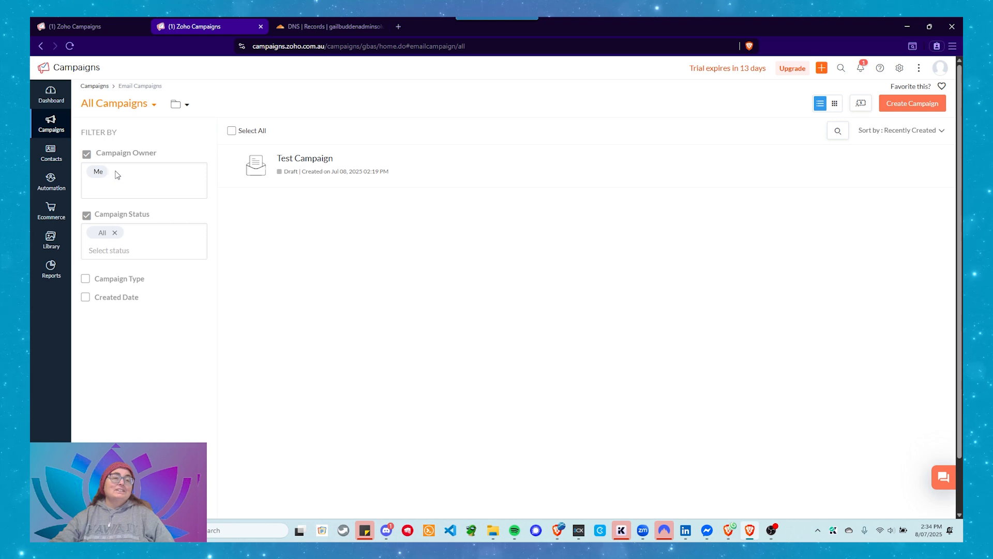
{"action": "left_click", "coordinate": [108, 185]}
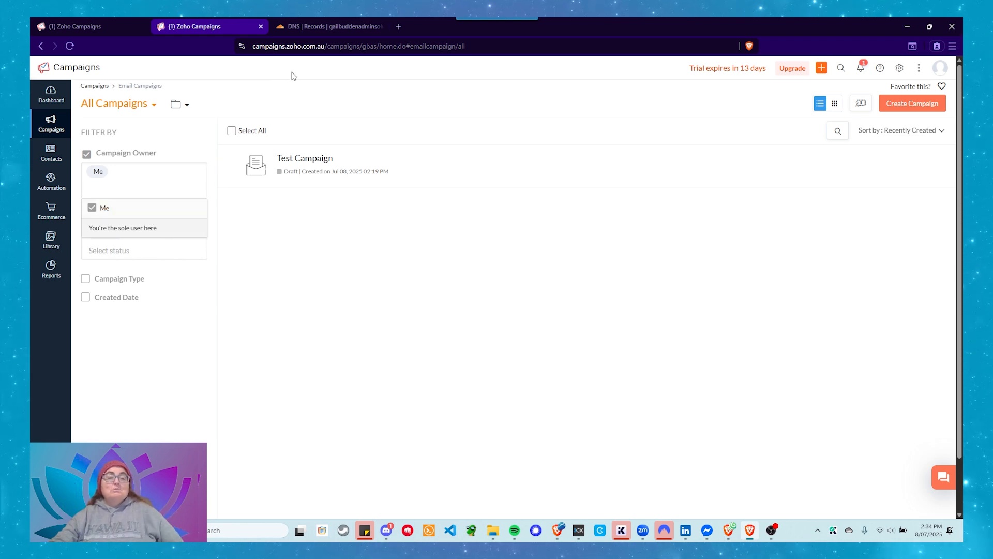
{"action": "left_click", "coordinate": [262, 334]}
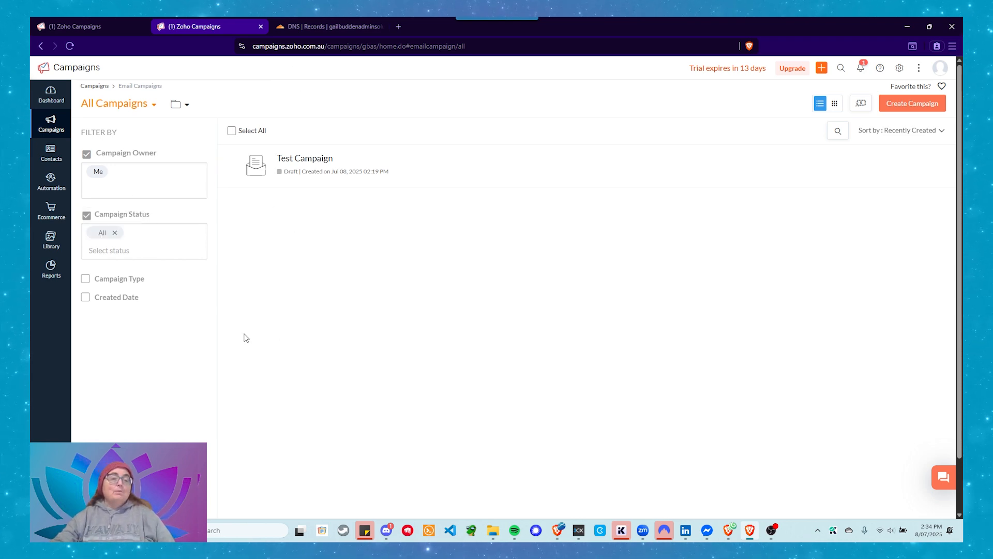